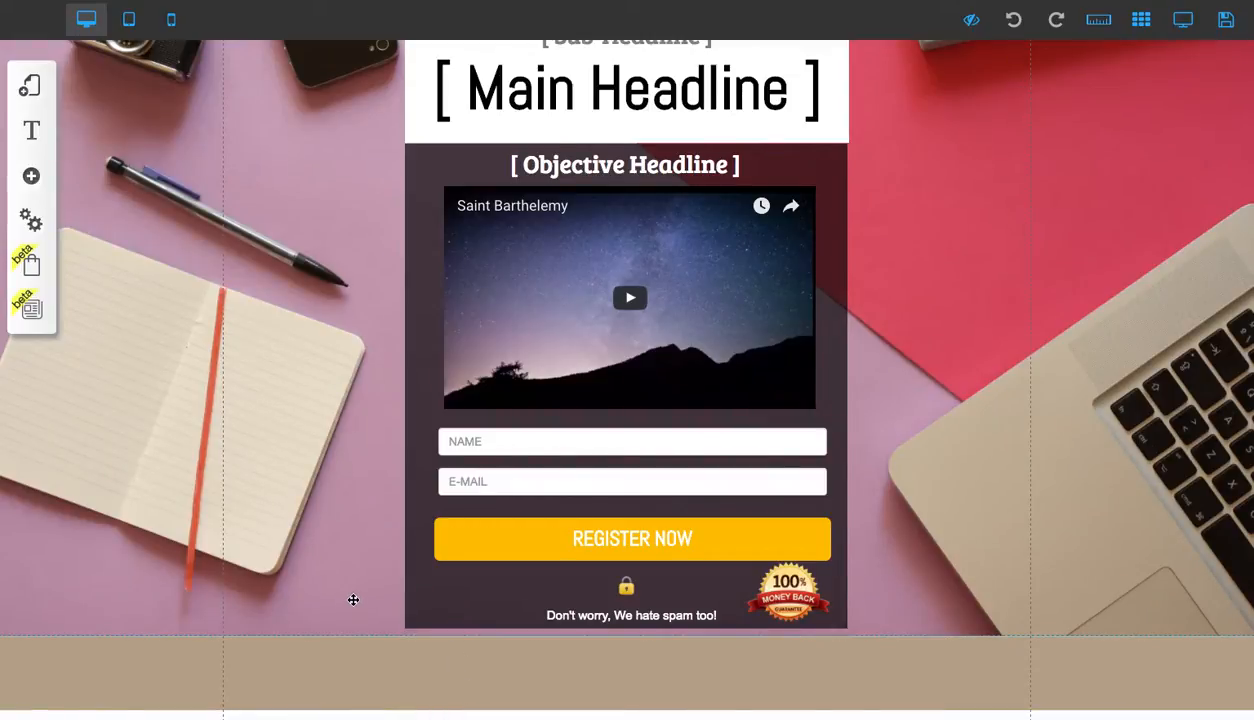
# Replace the sub-headline placeholder text with '5 Amaxing Ways to Make Money Online'
pyautogui.scroll(1, 353, 599)
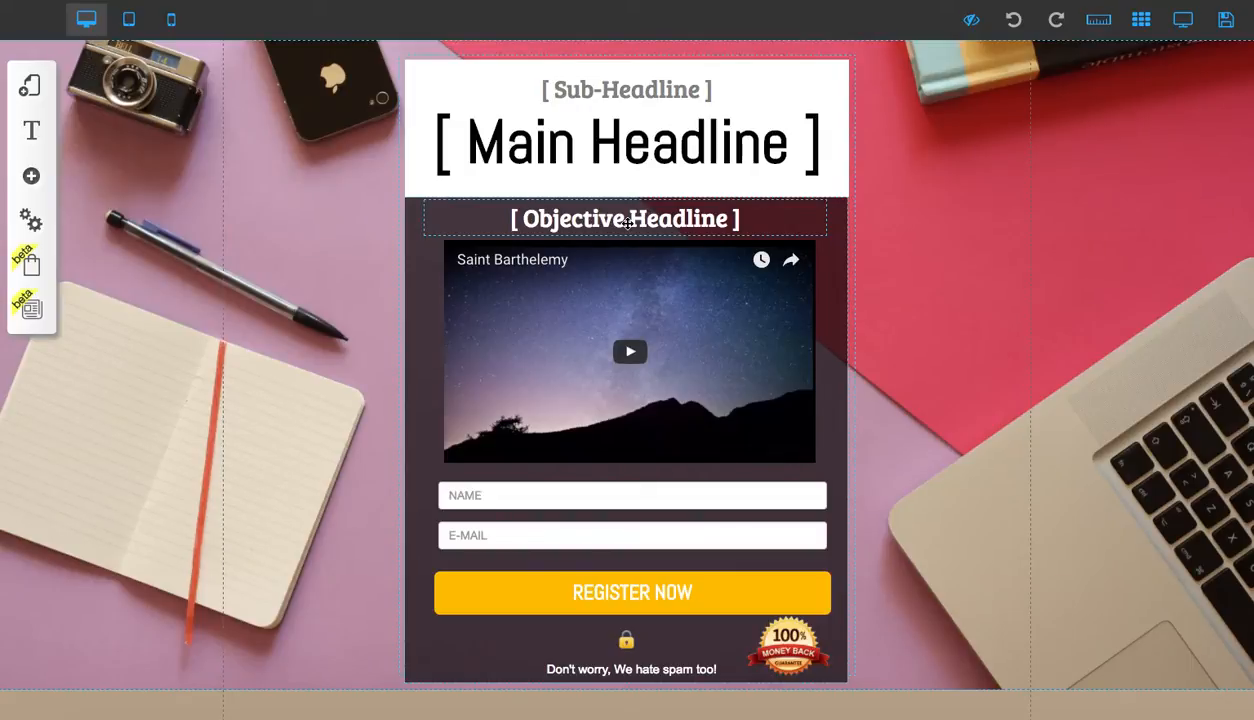
pyautogui.click(630, 89)
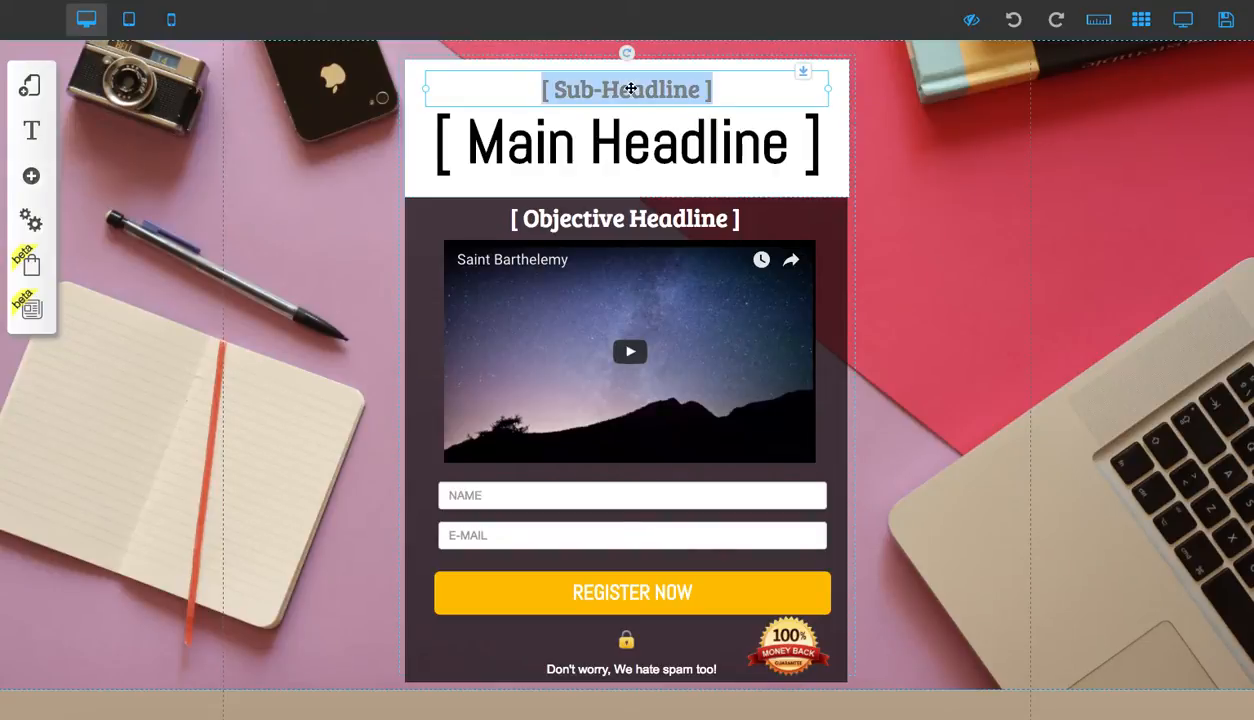
pyautogui.click(630, 89)
pyautogui.tripleClick(630, 89)
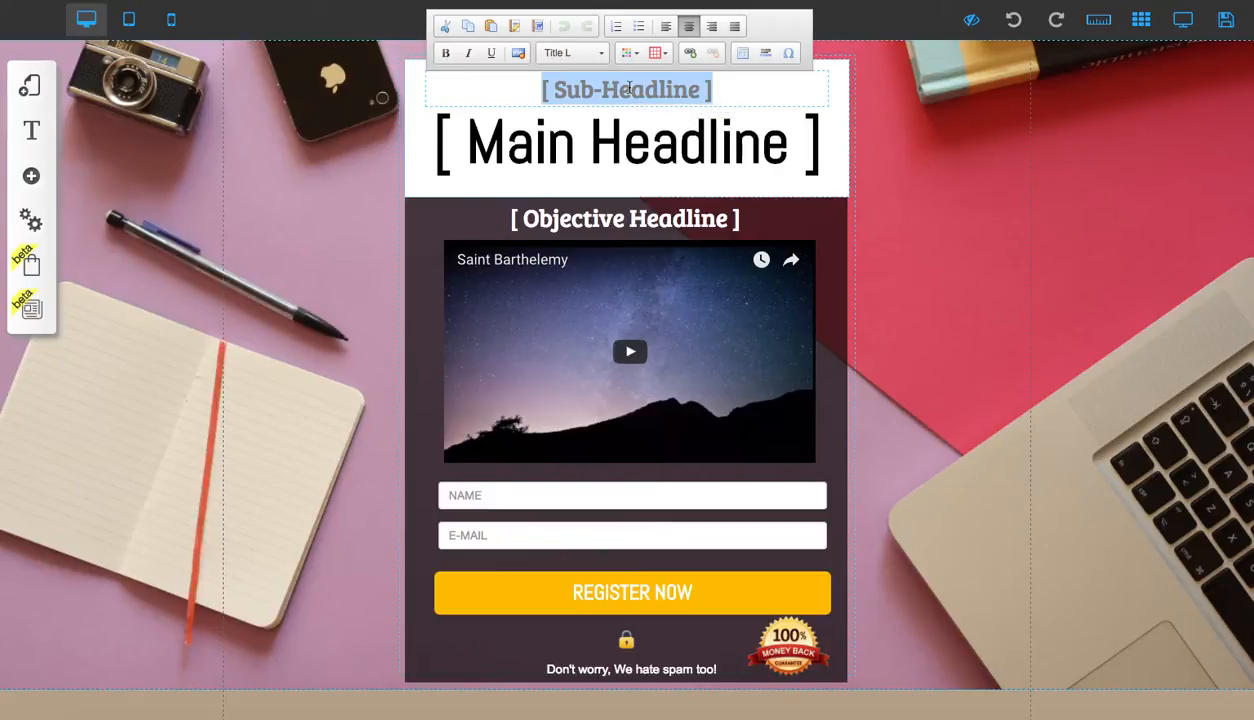
pyautogui.write('5 A')
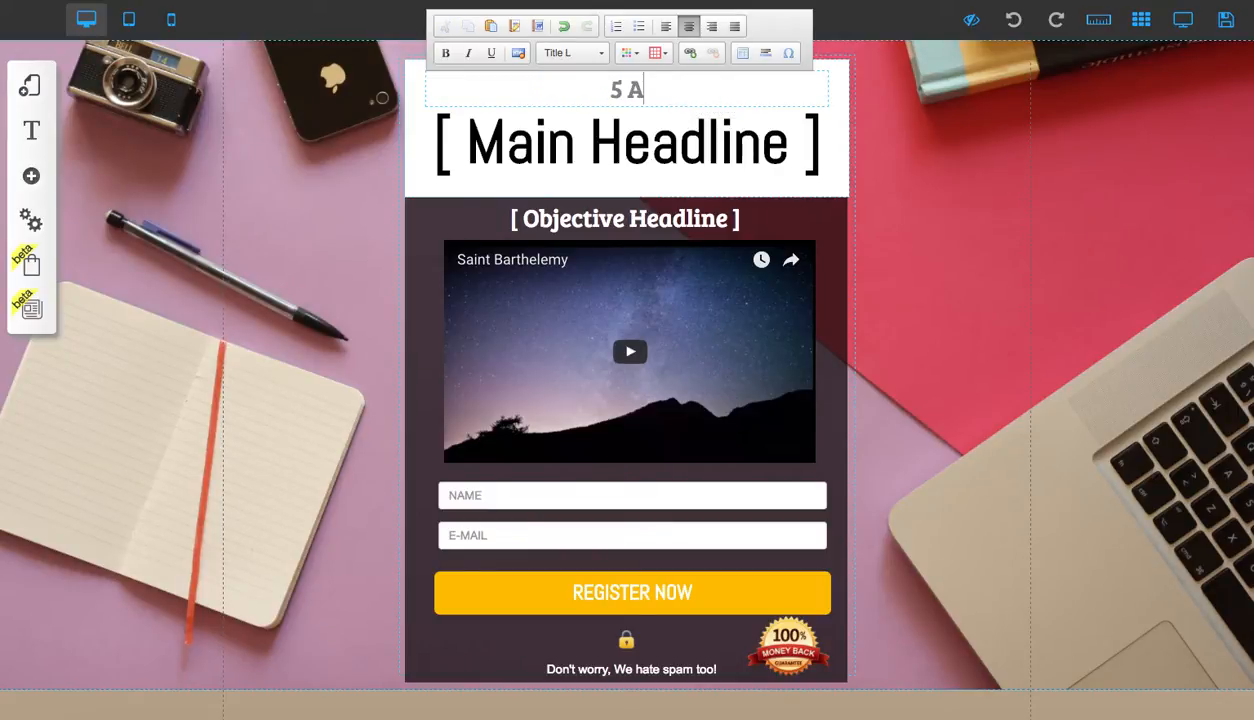
pyautogui.write('maxing Ways')
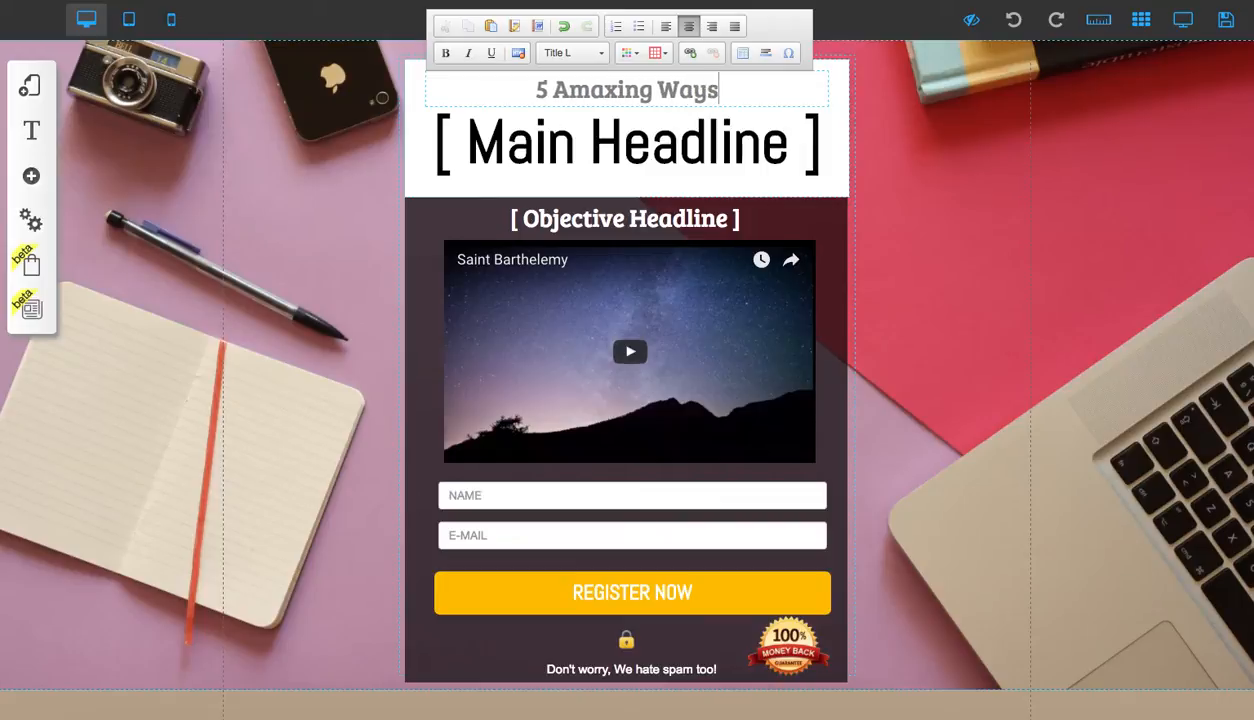
pyautogui.write(' to Make ')
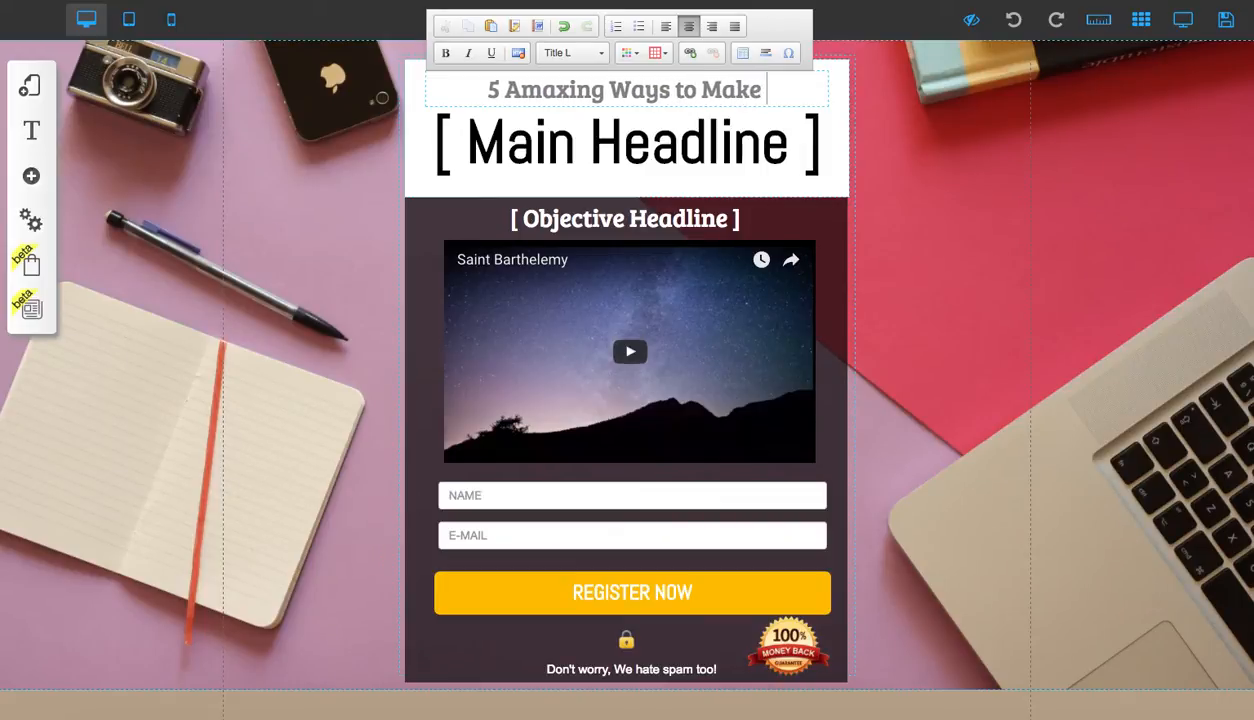
pyautogui.write('Money Online')
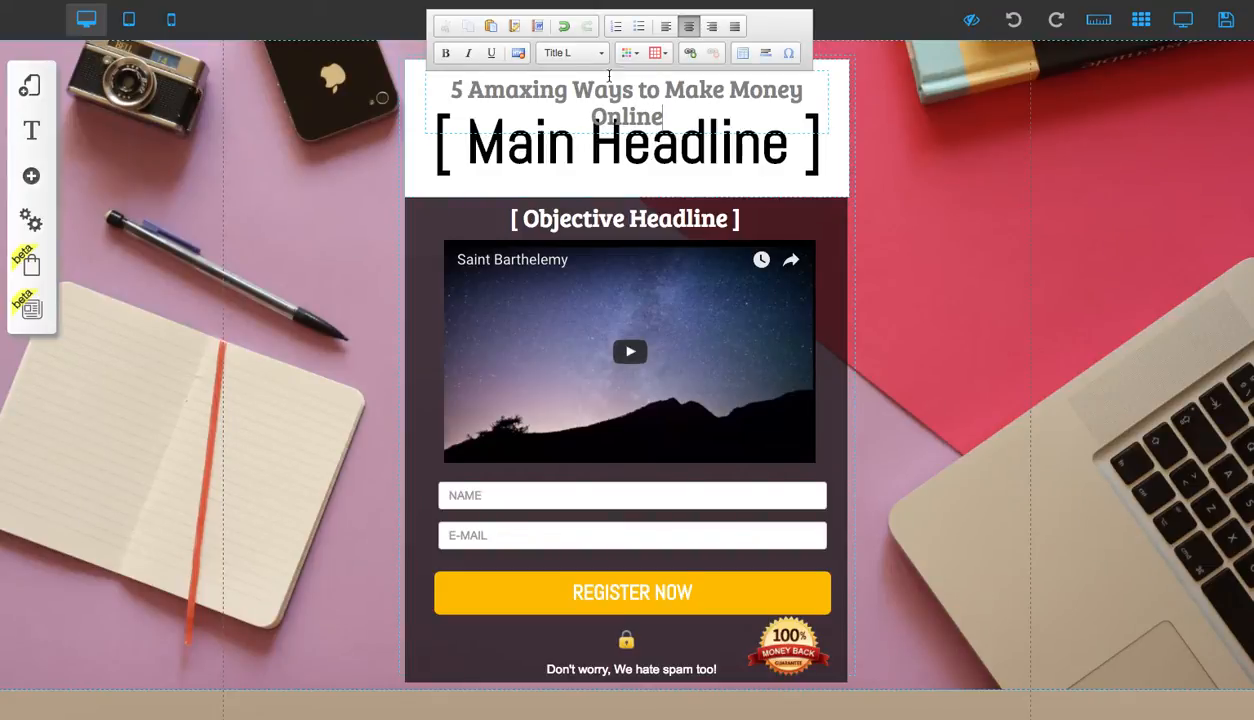
# Correct 'Amaxing' to 'Amazing' in the sub-headline
pyautogui.click(532, 90)
pyautogui.press('BackSpace')
pyautogui.write('z')
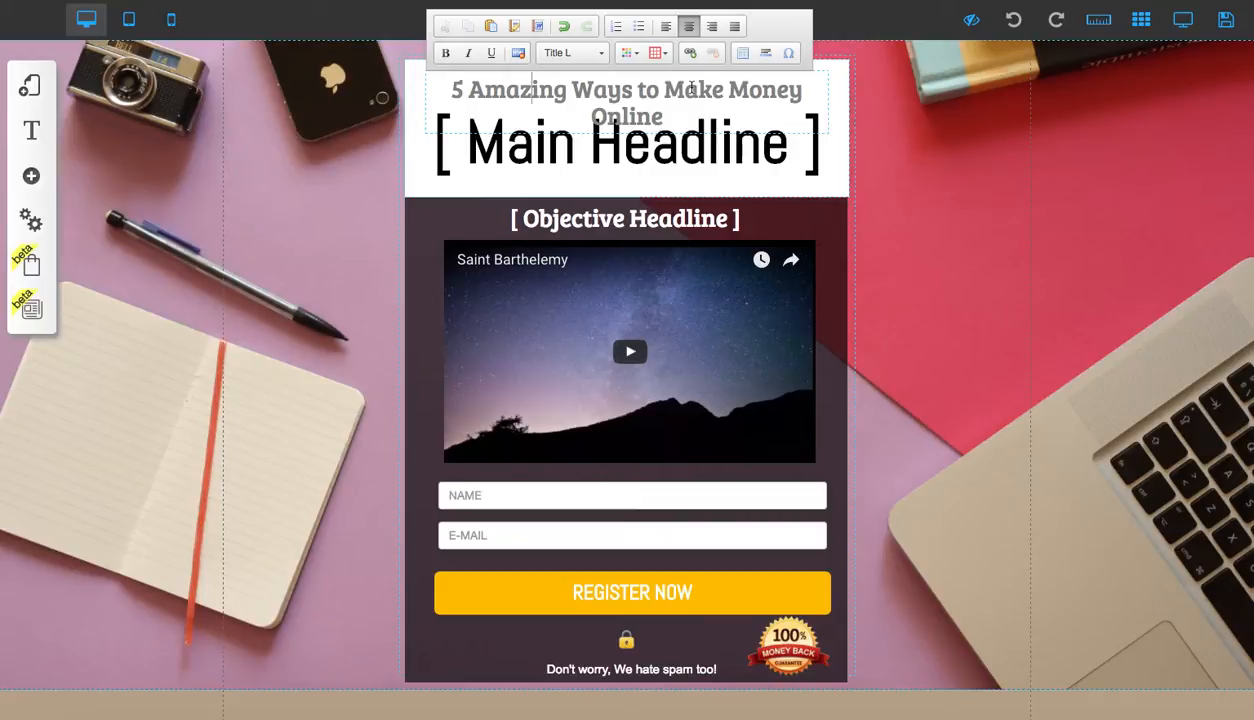
# Widen the sub-headline text box so the whole sentence fits on one line
pyautogui.click(414, 132)
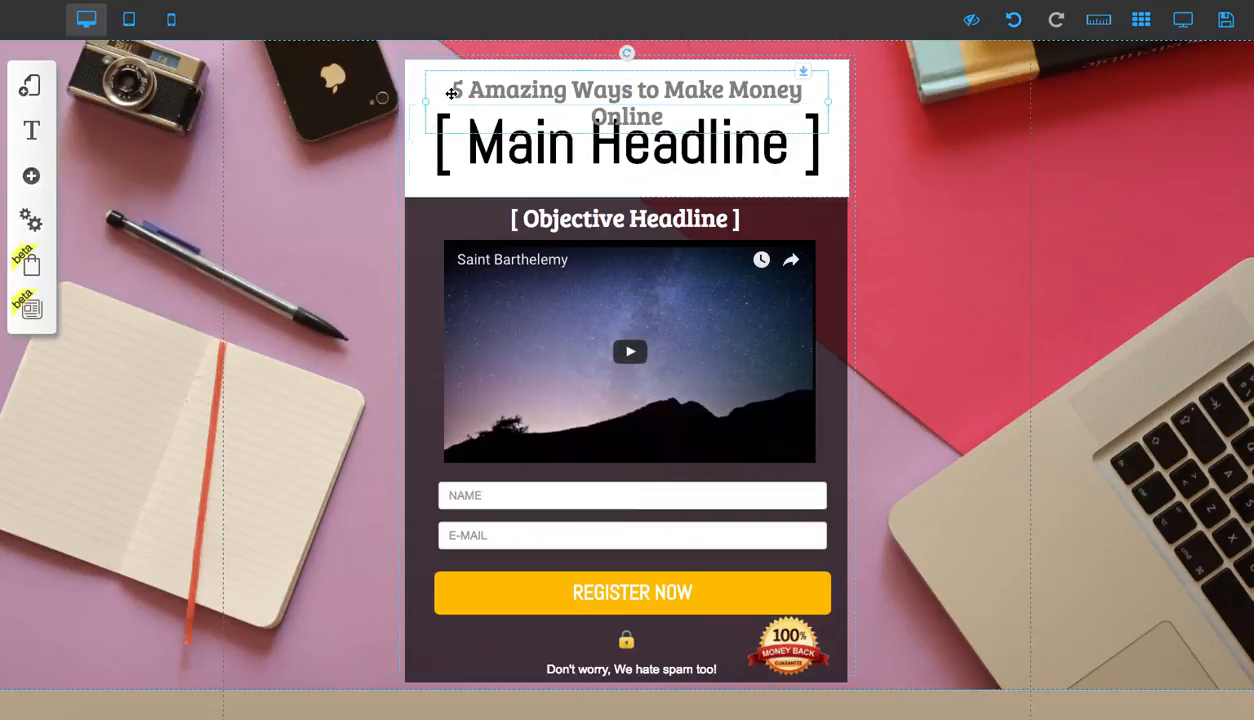
pyautogui.moveTo(420, 104); pyautogui.dragTo(393, 98)
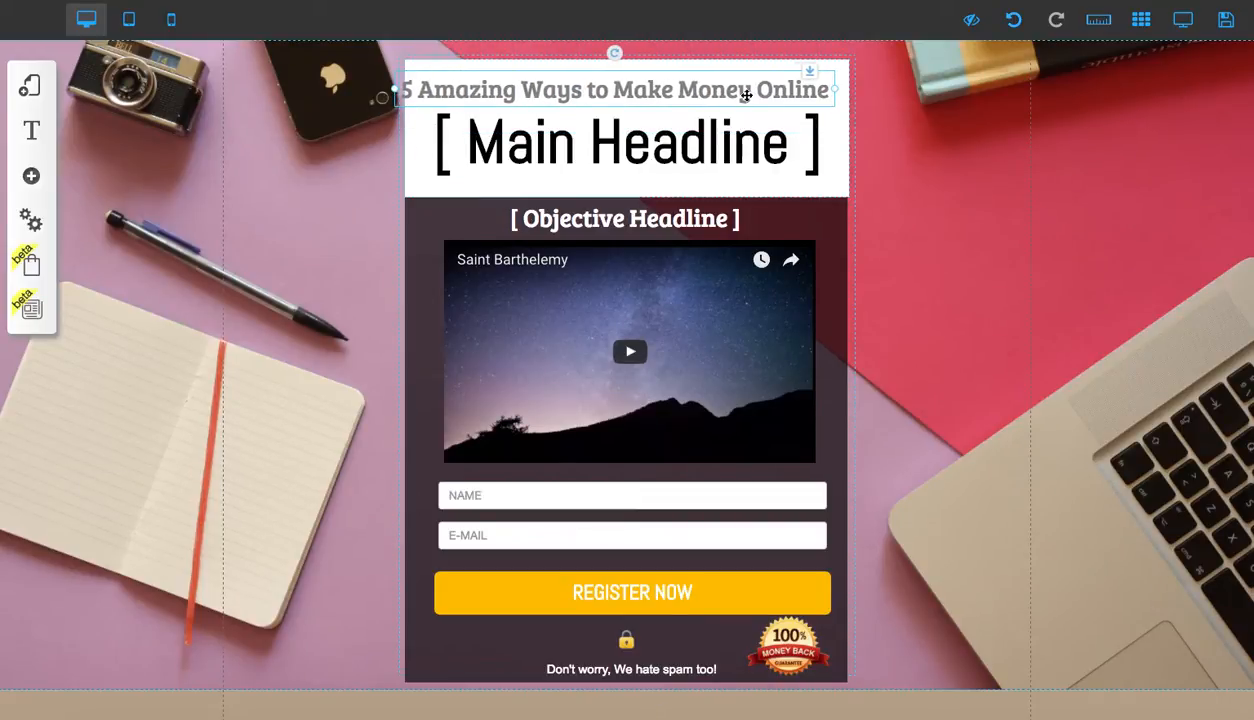
pyautogui.moveTo(842, 89); pyautogui.dragTo(768, 90)
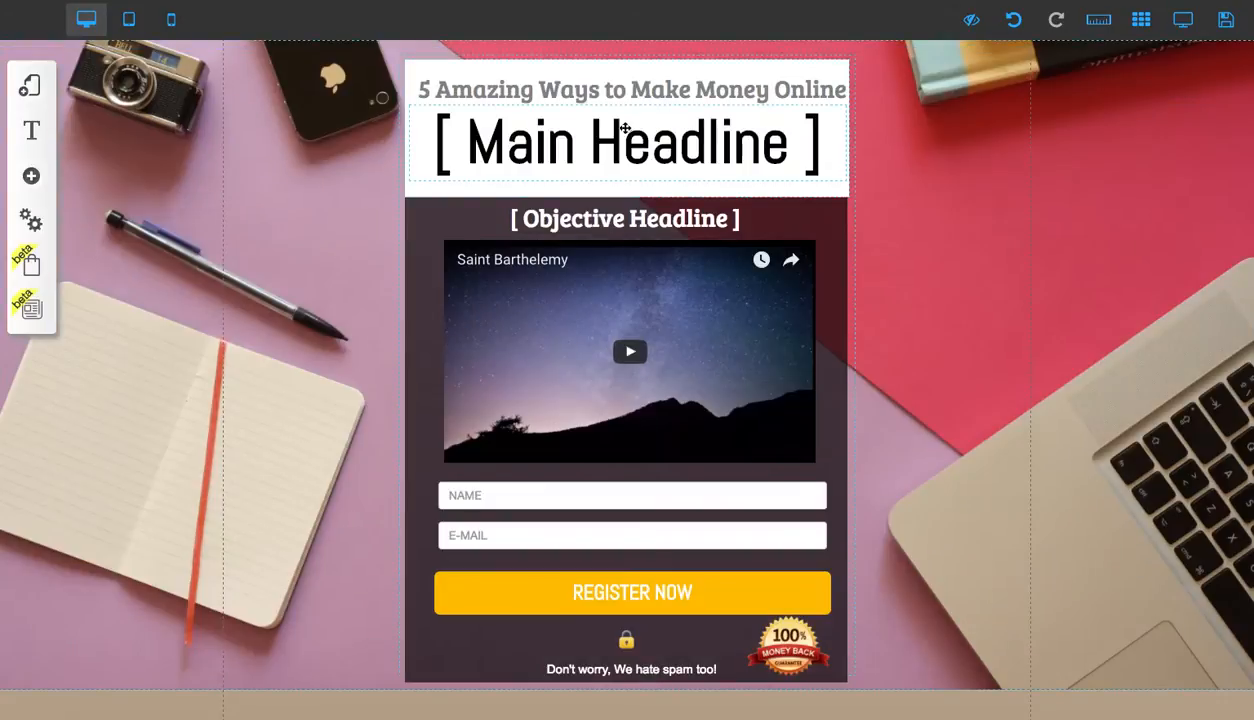
# Insert 'Dowload the eBook that Outlines ' at the start of the sub-headline
pyautogui.click(624, 127)
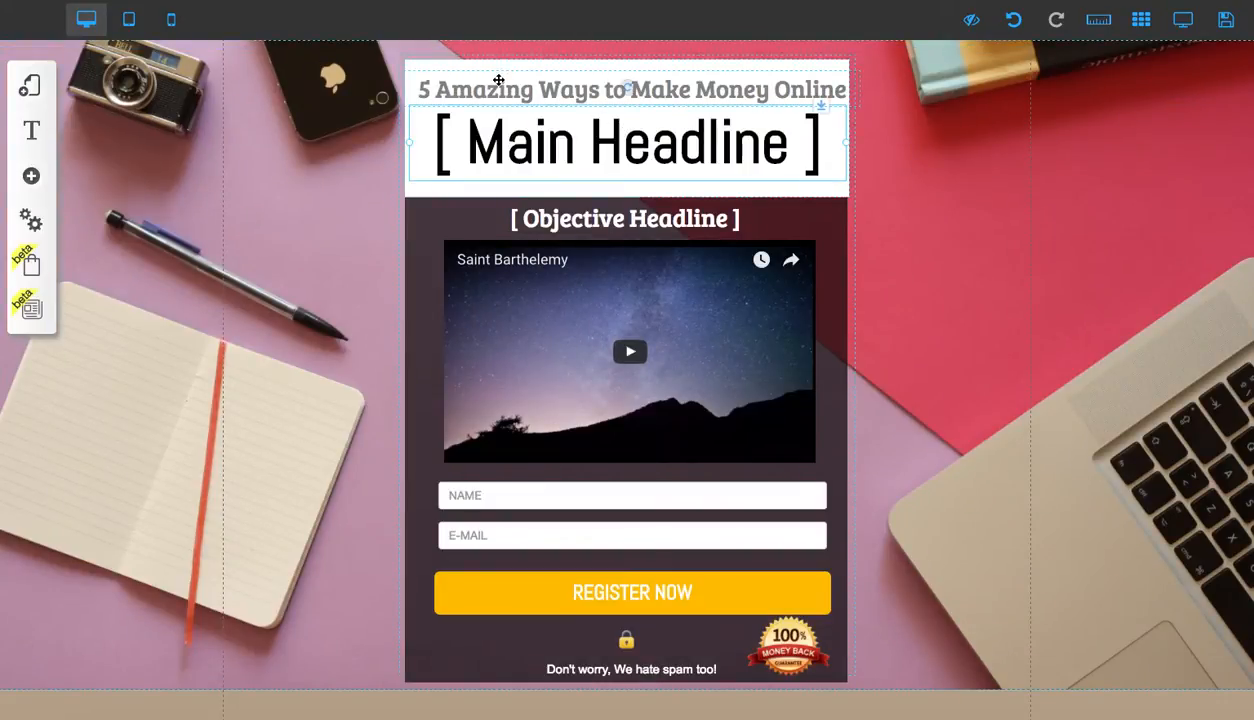
pyautogui.click(440, 91)
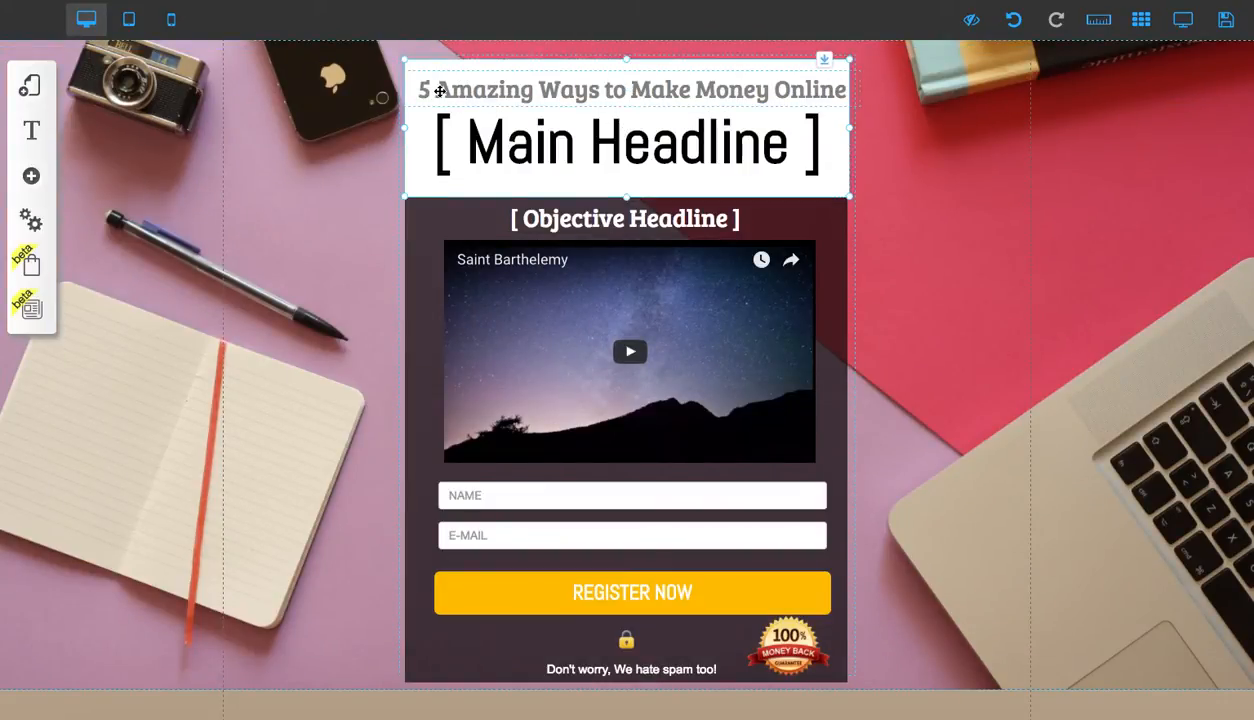
pyautogui.click(416, 89)
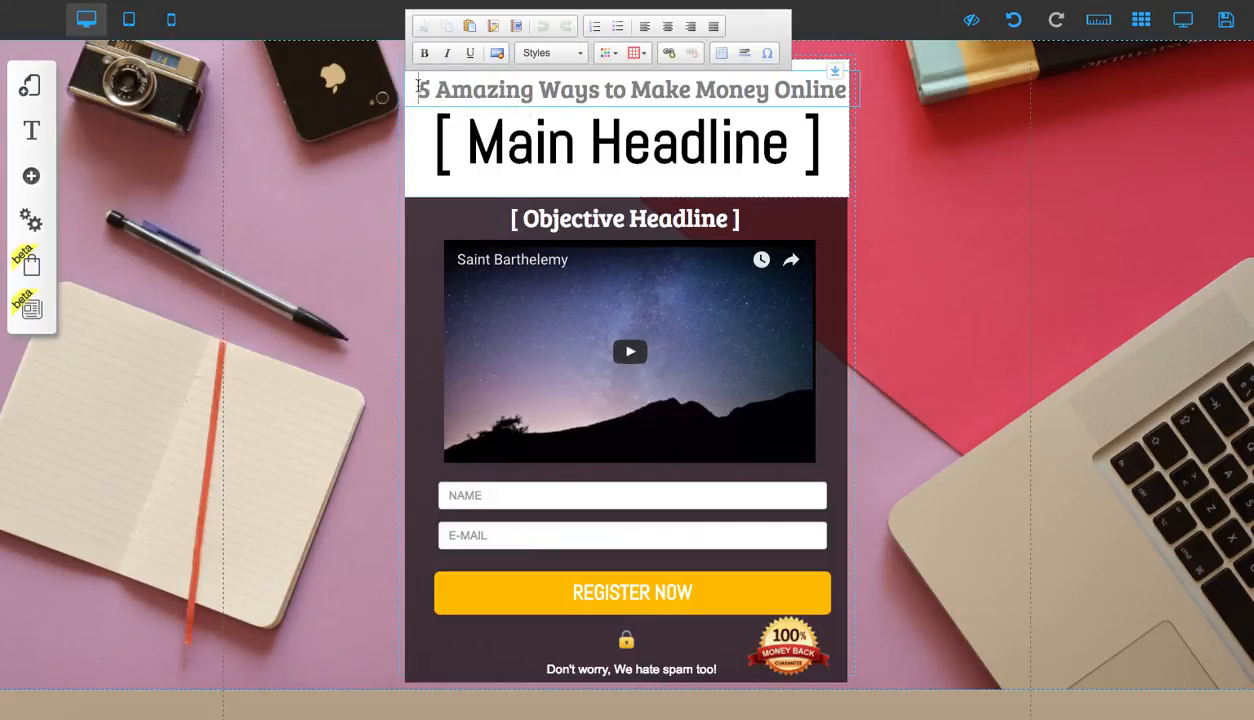
pyautogui.write('Dowload the eBook th')
pyautogui.press('BackSpace')
pyautogui.press('BackSpace')
pyautogui.write('that ou')
pyautogui.press('BackSpace')
pyautogui.press('BackSpace')
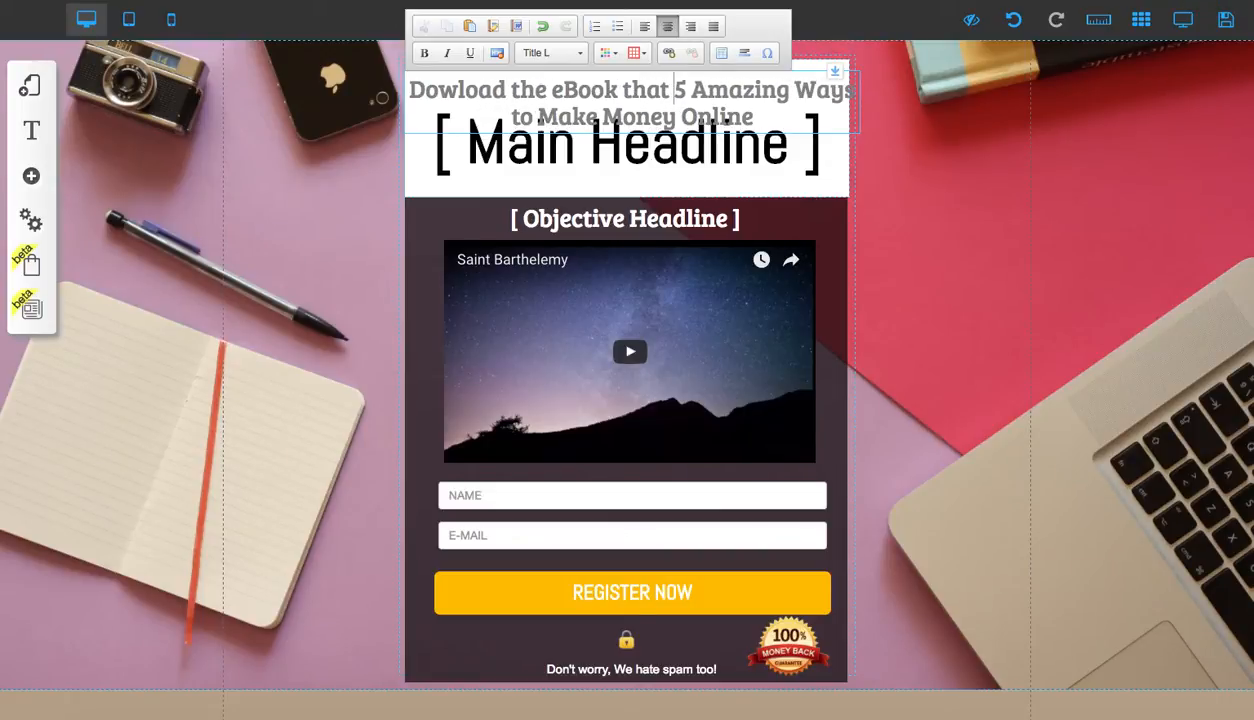
pyautogui.write('Outlines')
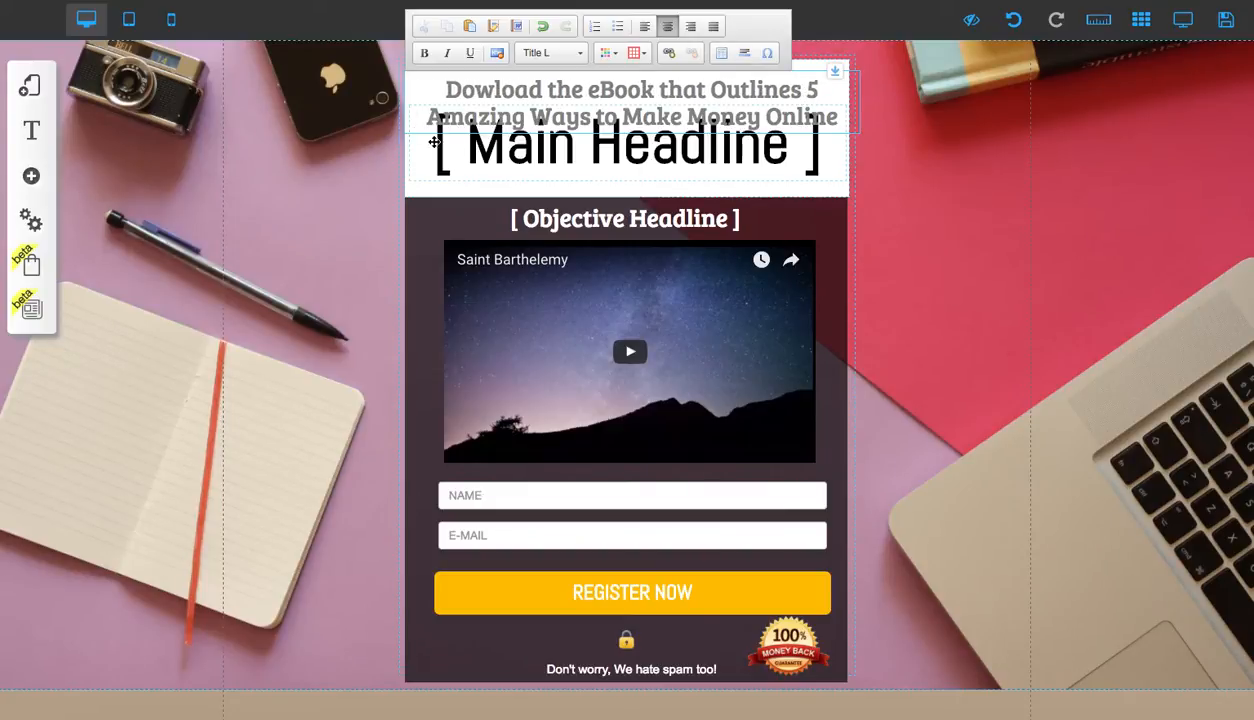
# Move the main headline down below the two-line sub-headline, enlarging the white header section
pyautogui.click(585, 92)
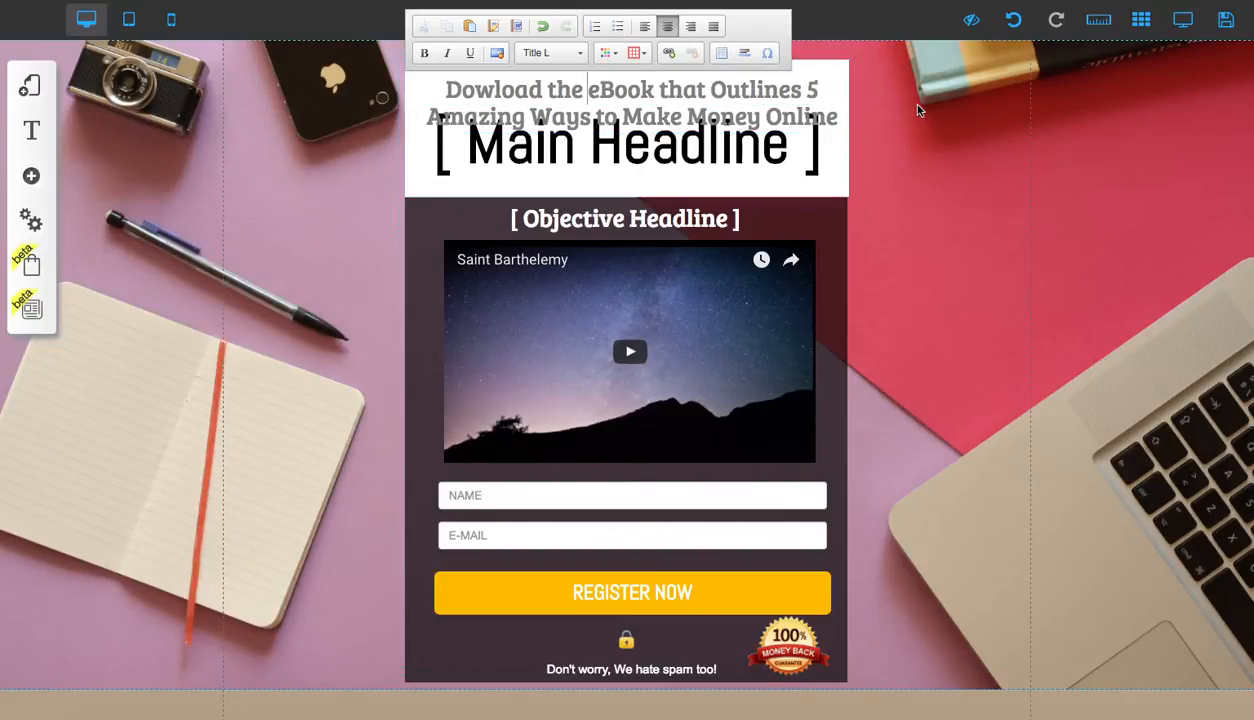
pyautogui.click(911, 110)
pyautogui.click(664, 82)
pyautogui.moveTo(664, 82); pyautogui.dragTo(662, 140)
pyautogui.moveTo(793, 127); pyautogui.dragTo(821, 139)
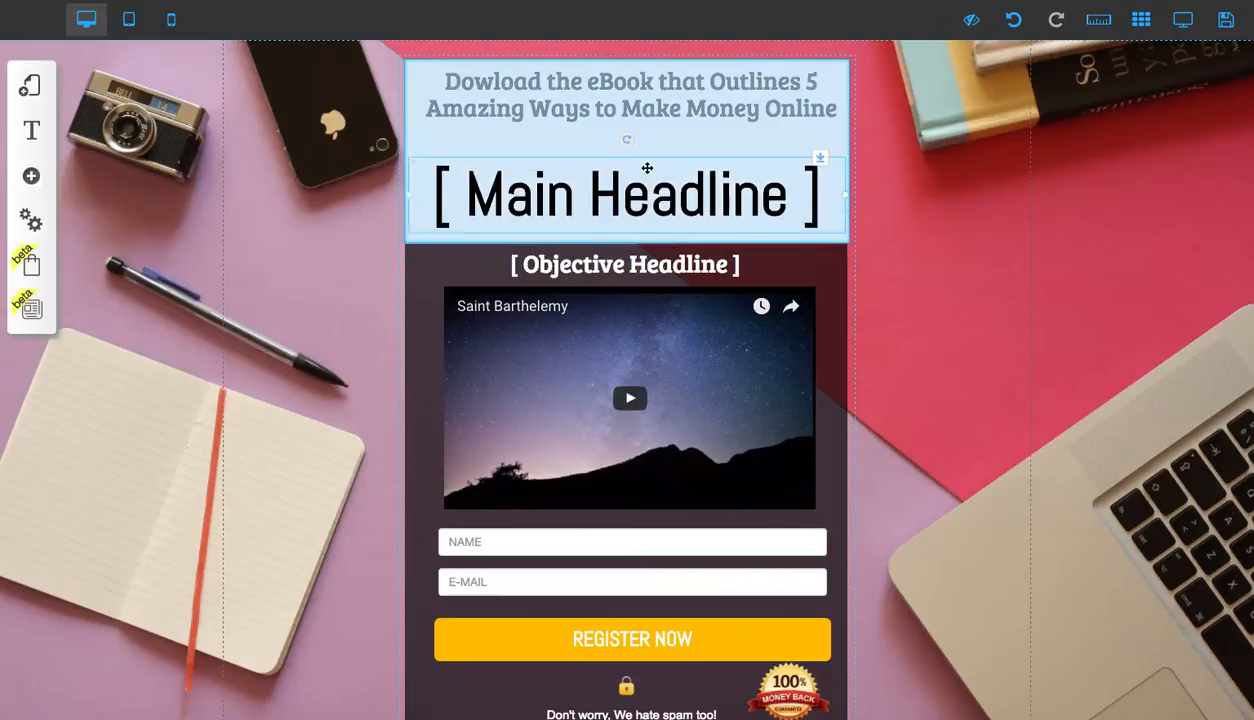
pyautogui.moveTo(695, 165); pyautogui.dragTo(786, 172)
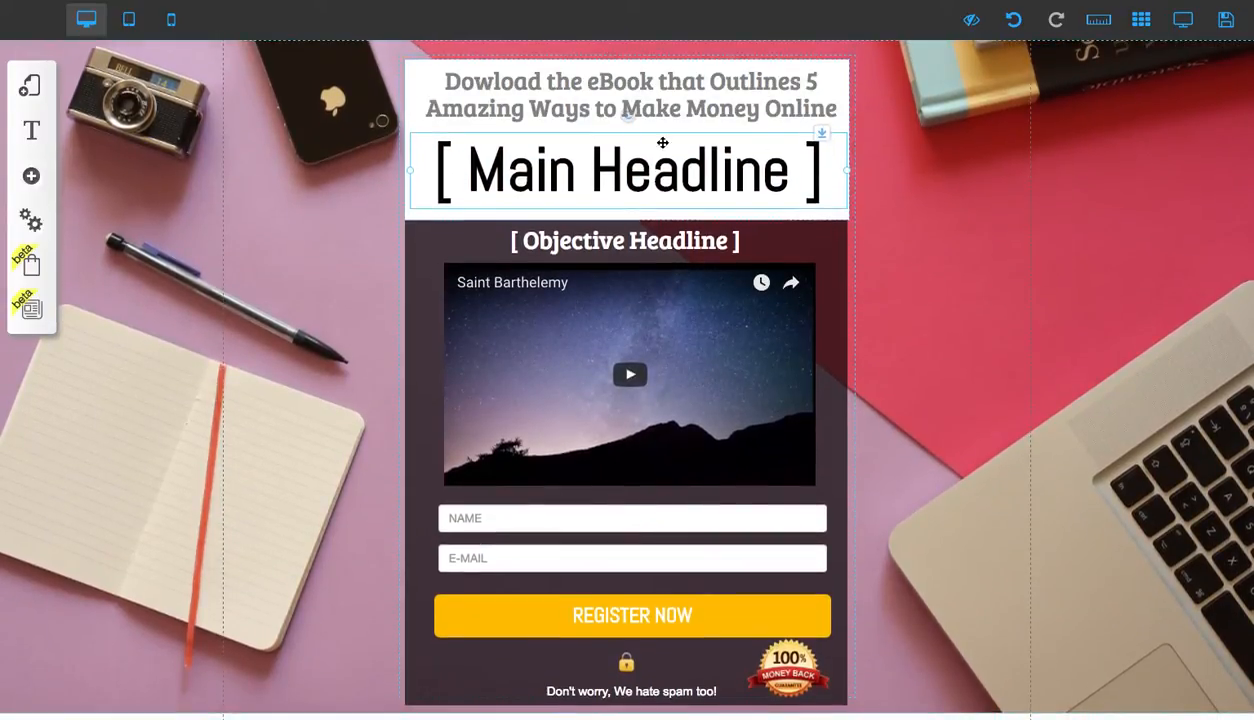
# Correct 'Dowload' to 'Download' in the sub-headline
pyautogui.click(495, 81)
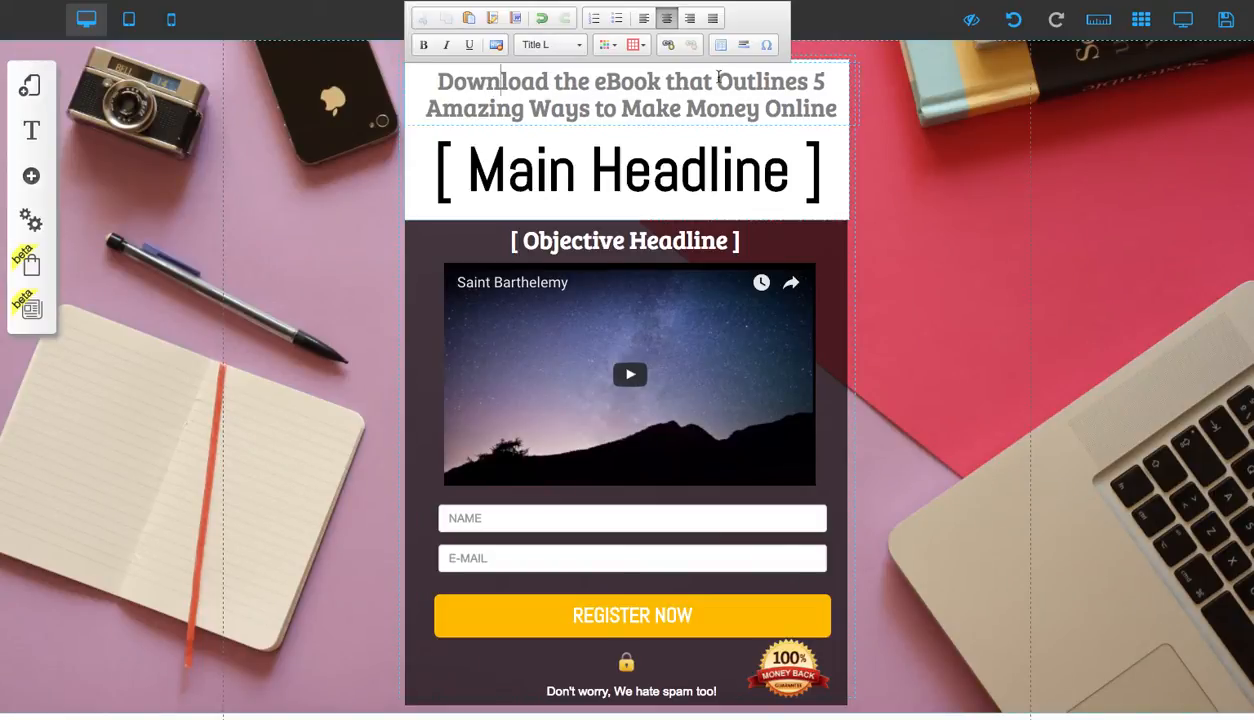
pyautogui.click(703, 152)
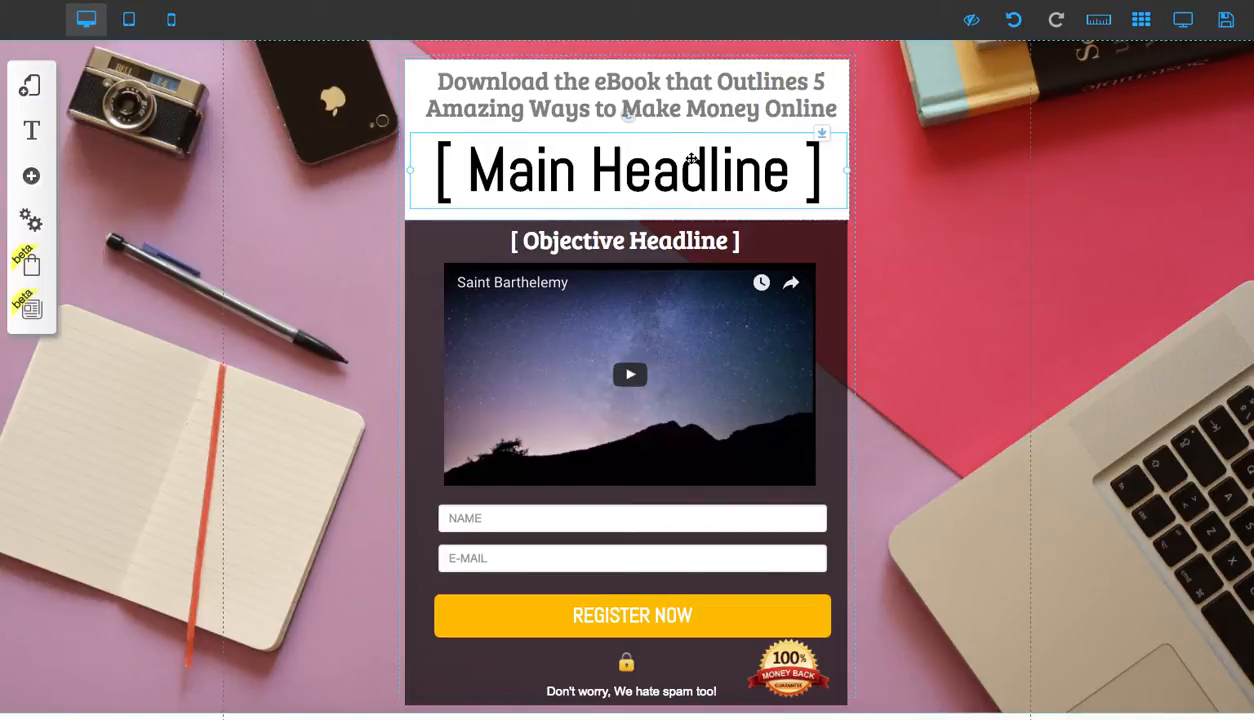
# Replace the main headline text with 'Be Your Own Boss and Work from Home'
pyautogui.click(691, 158)
pyautogui.doubleClick(691, 158)
pyautogui.moveTo(805, 160); pyautogui.dragTo(424, 180)
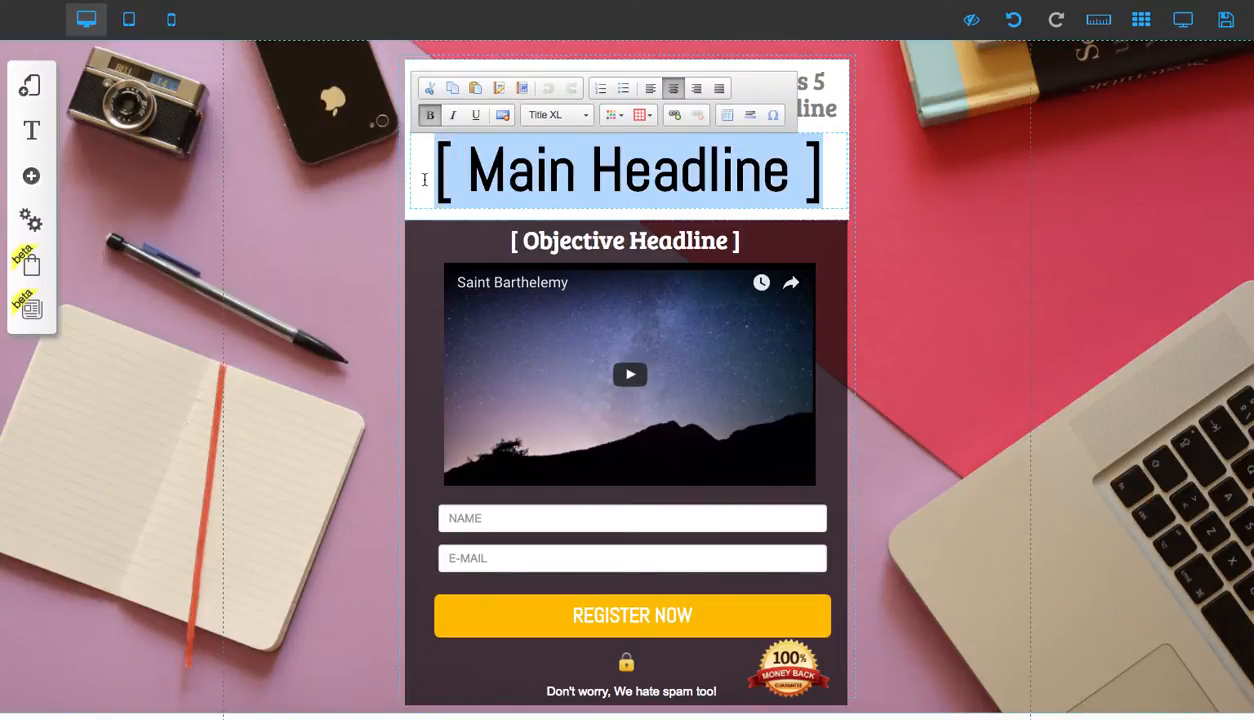
pyautogui.write('Work')
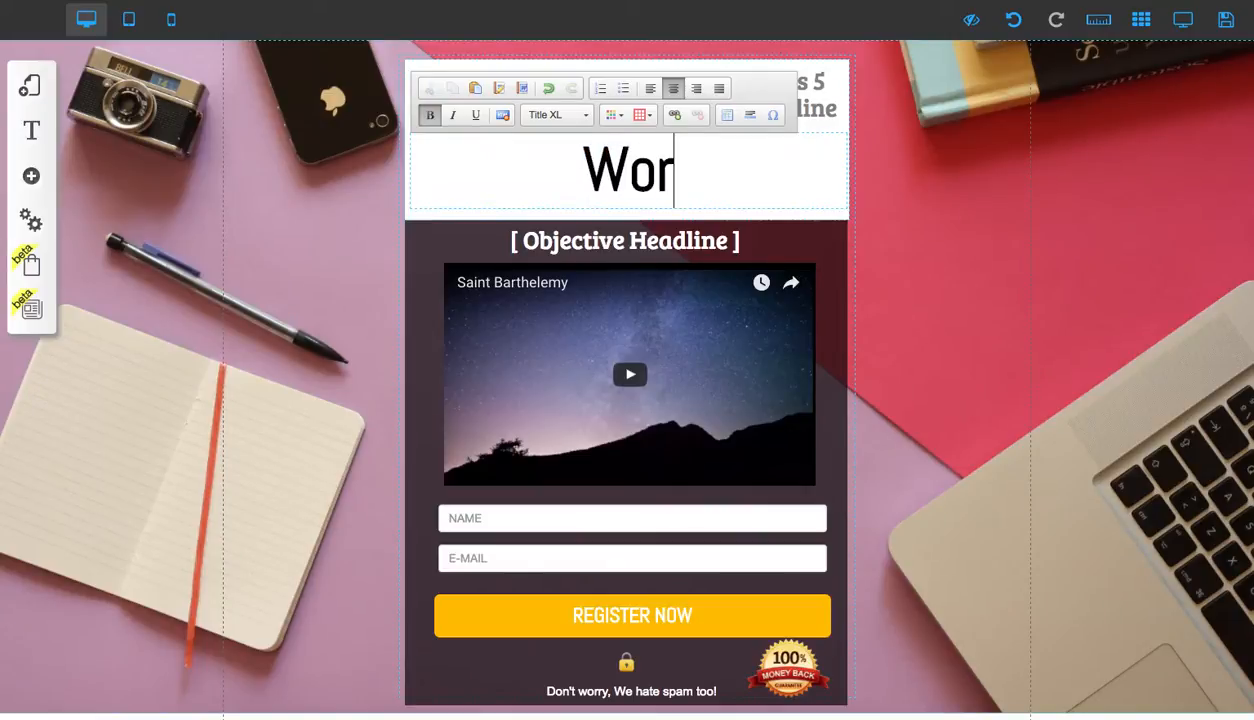
pyautogui.press('BackSpace')
pyautogui.press('BackSpace')
pyautogui.press('BackSpace')
pyautogui.press('BackSpace')
pyautogui.write('Be Y')
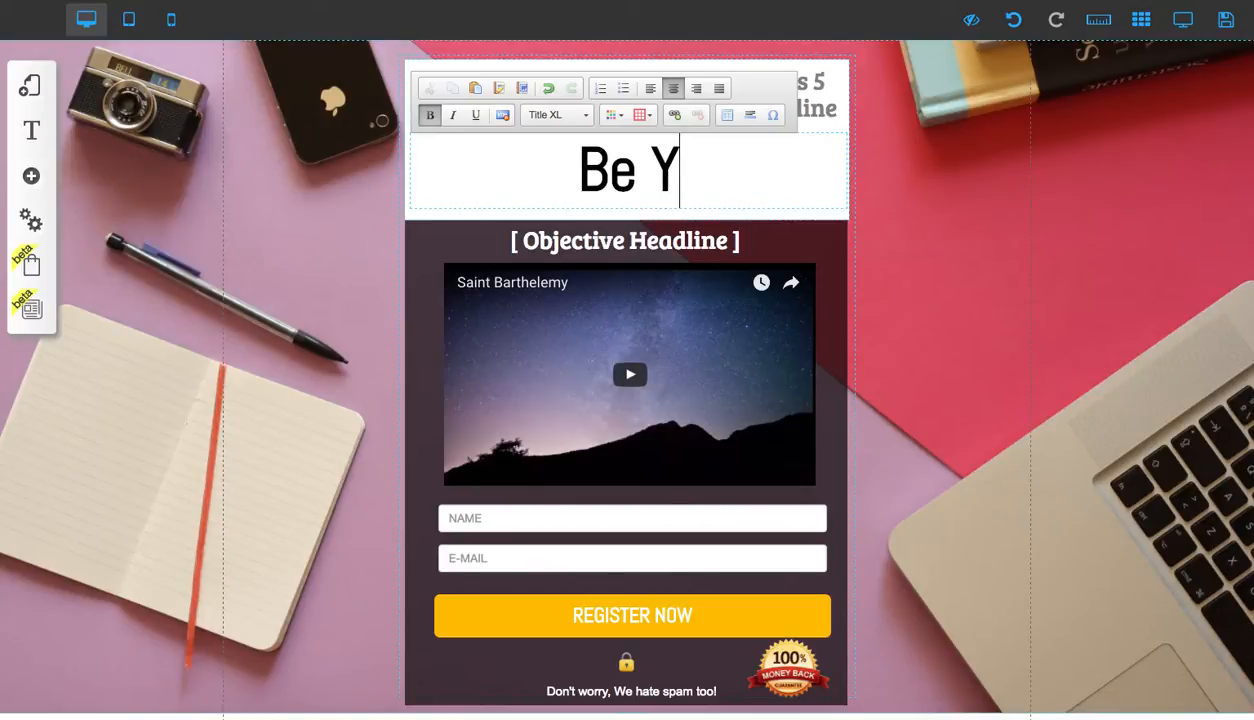
pyautogui.write('our Own Bos')
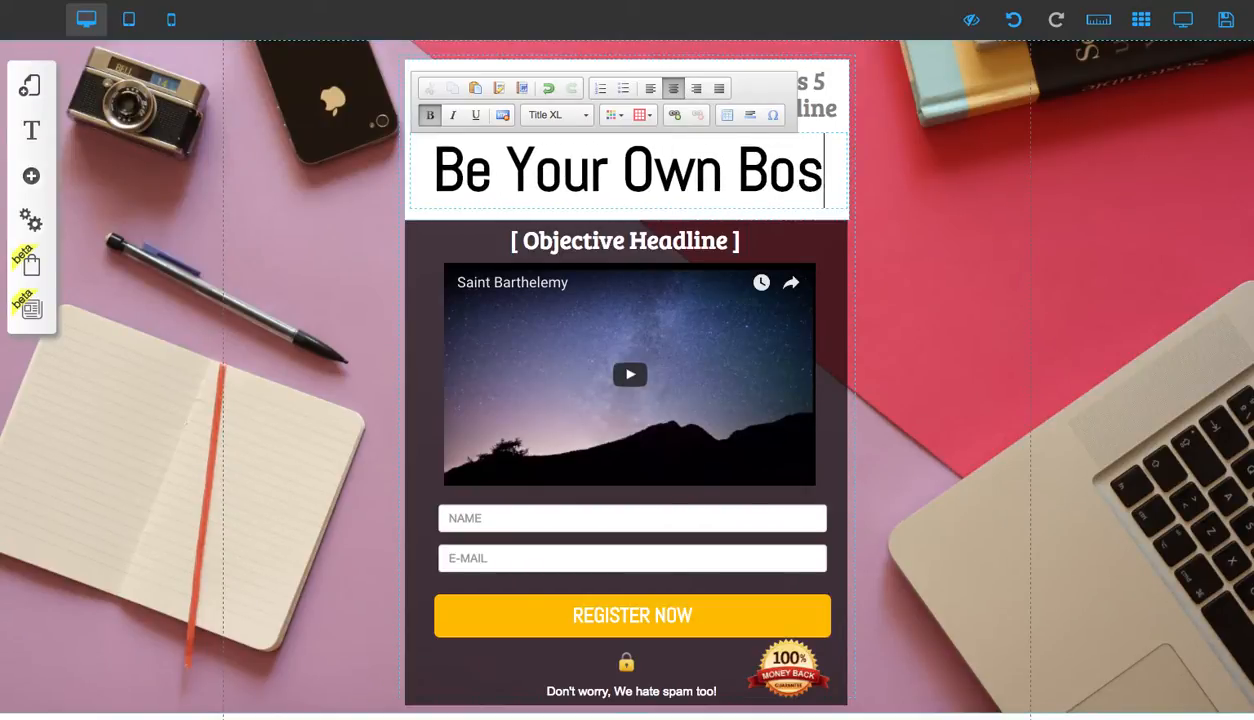
pyautogui.write('s and')
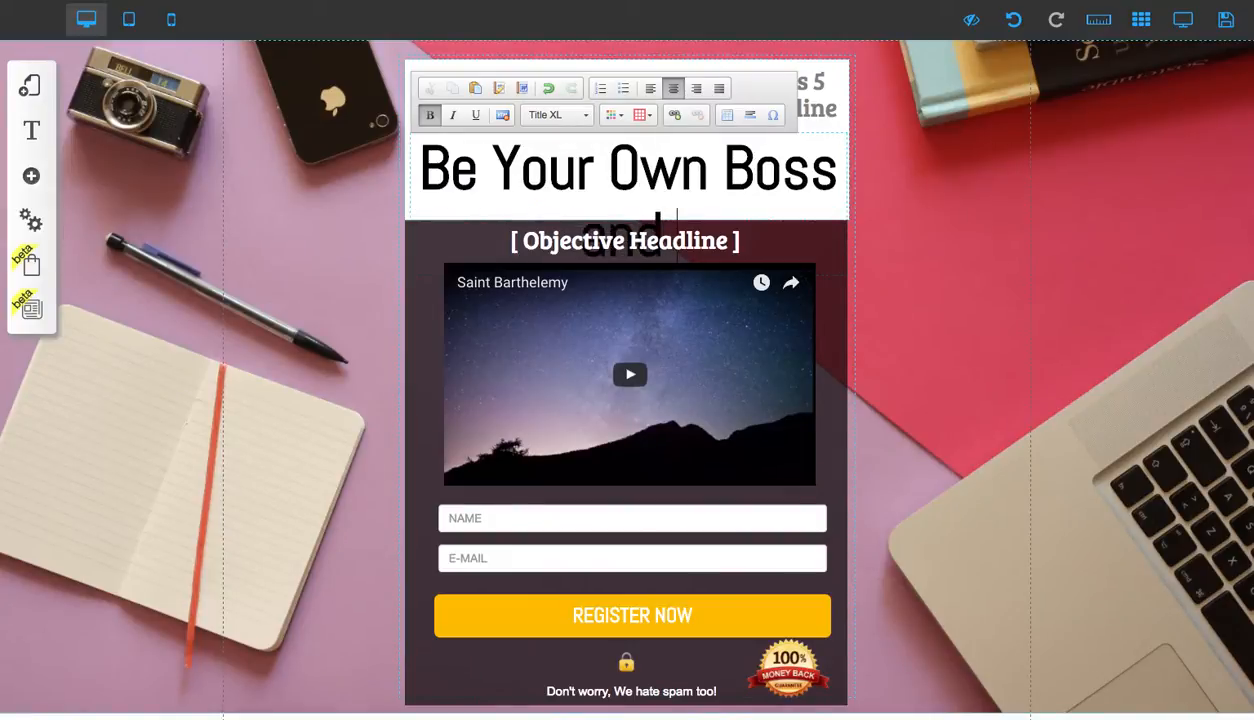
pyautogui.write(' Work from')
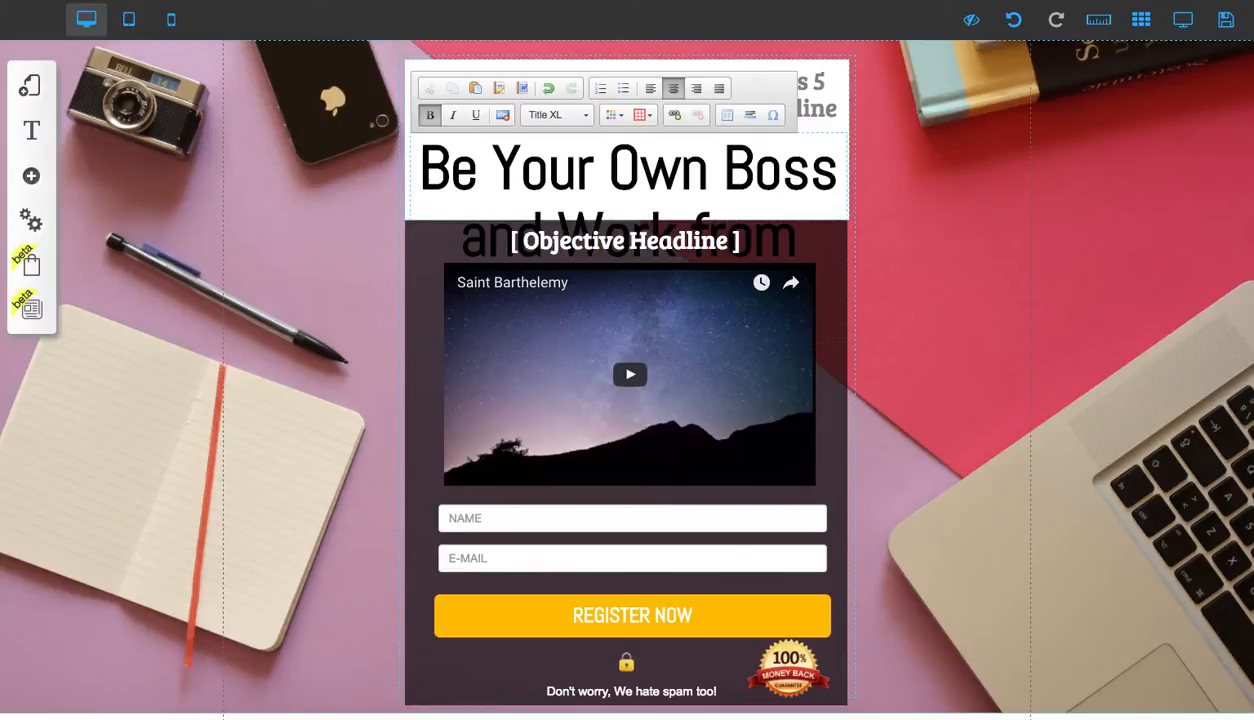
pyautogui.click(917, 165)
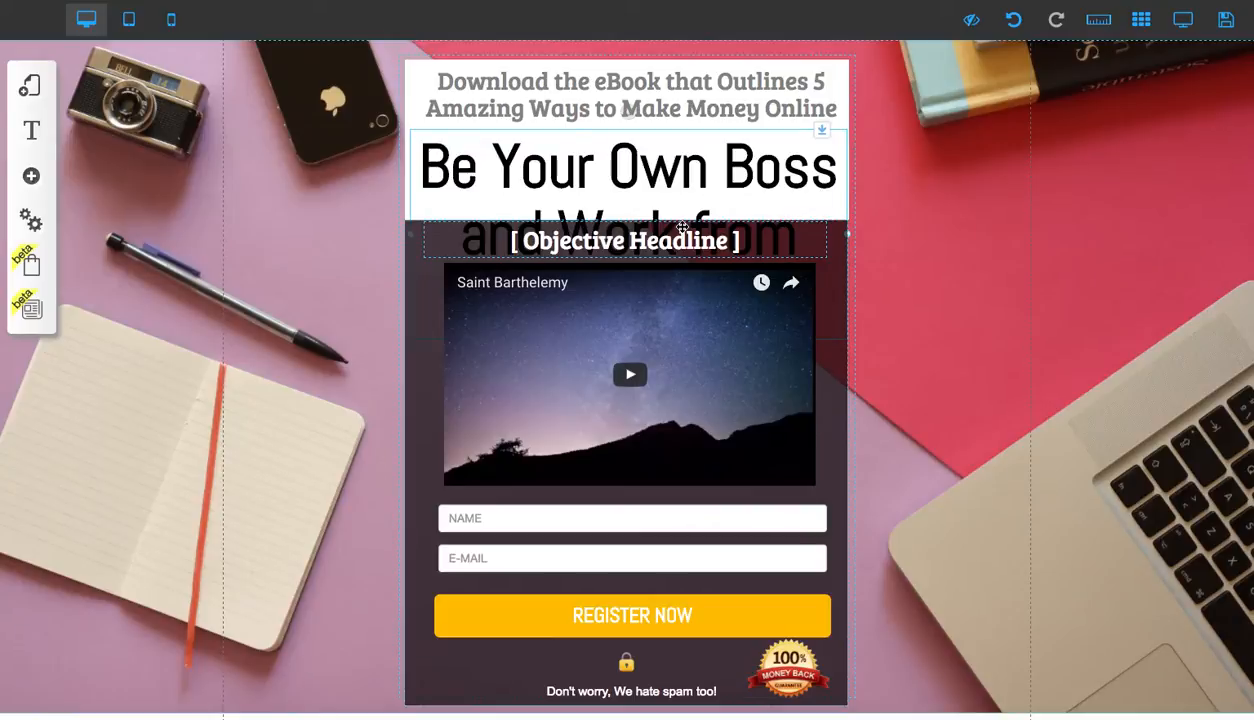
# Open the font customization for the Title XL style and reduce its font size to 47
pyautogui.click(554, 155)
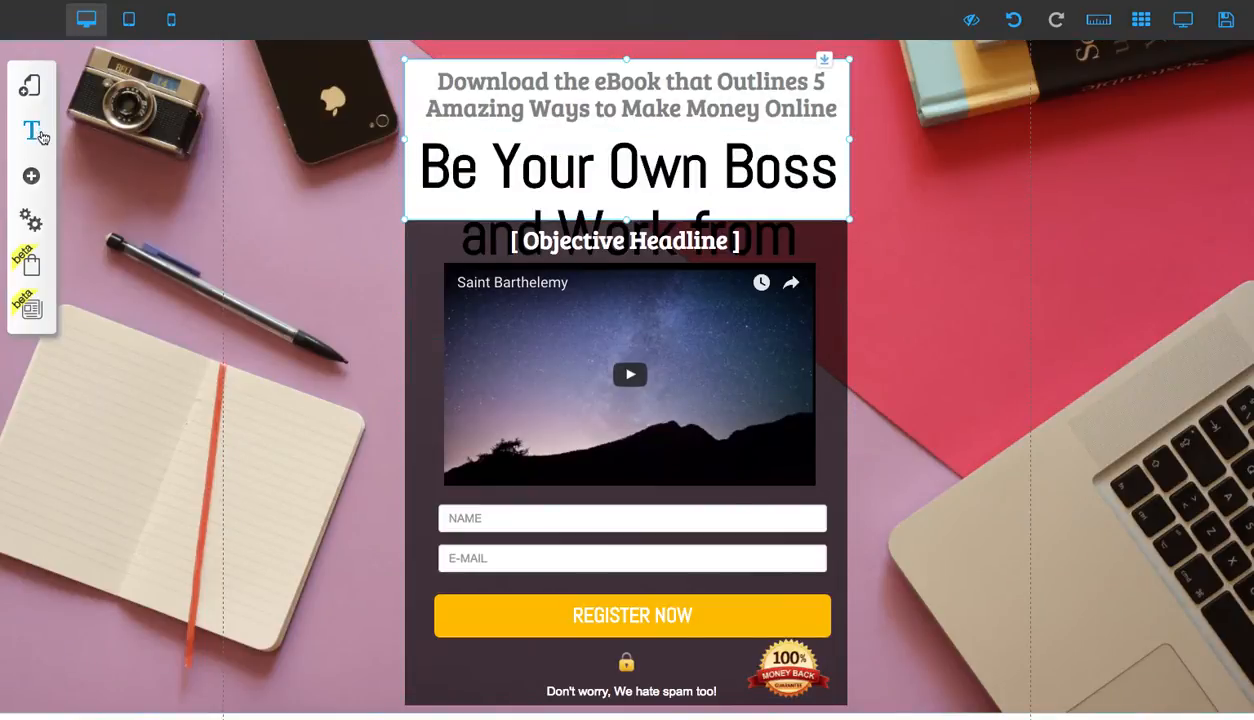
pyautogui.click(40, 133)
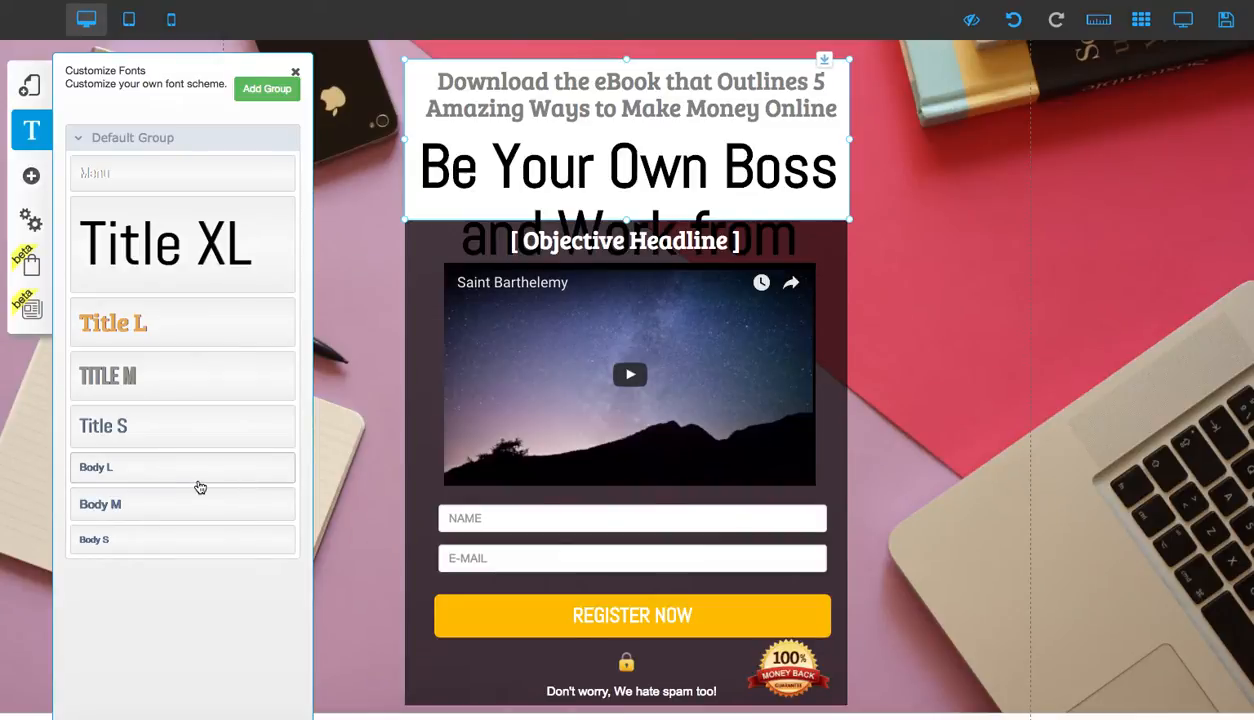
pyautogui.click(213, 228)
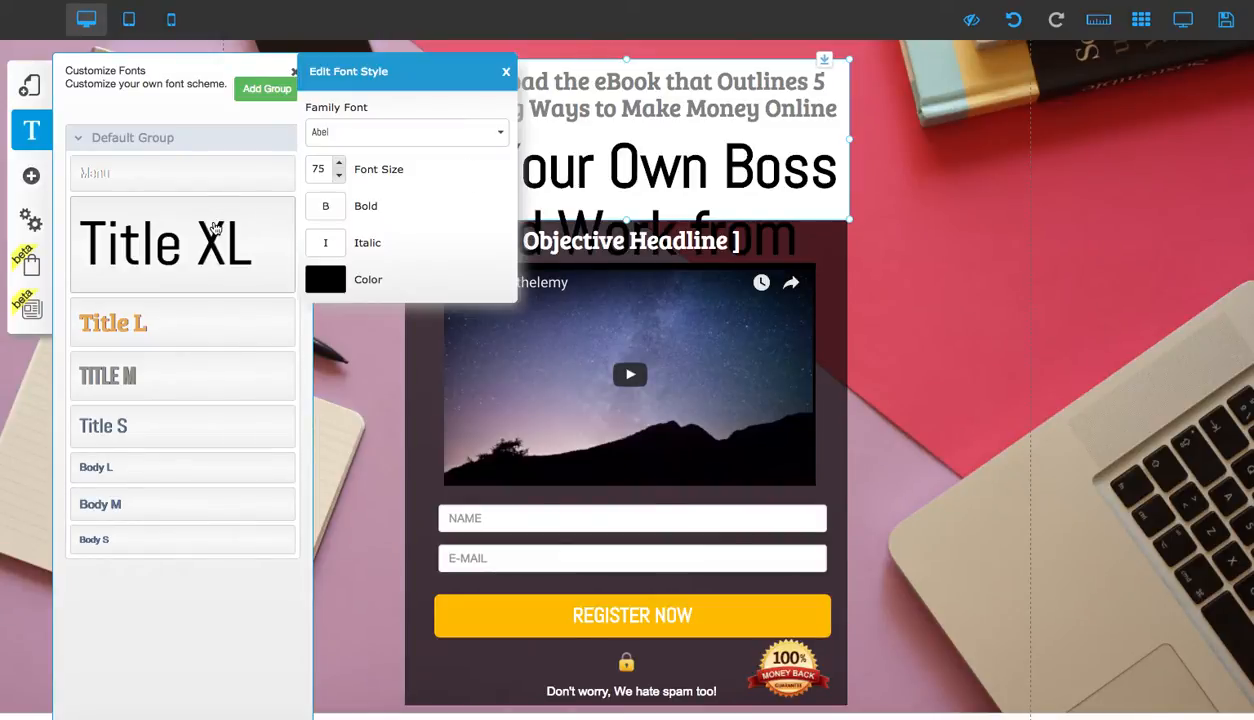
pyautogui.click(339, 177)
pyautogui.click(339, 177)
pyautogui.click(339, 177)
pyautogui.click(339, 177)
pyautogui.click(339, 177)
pyautogui.click(339, 177)
pyautogui.click(339, 177)
pyautogui.click(339, 177)
pyautogui.click(339, 177)
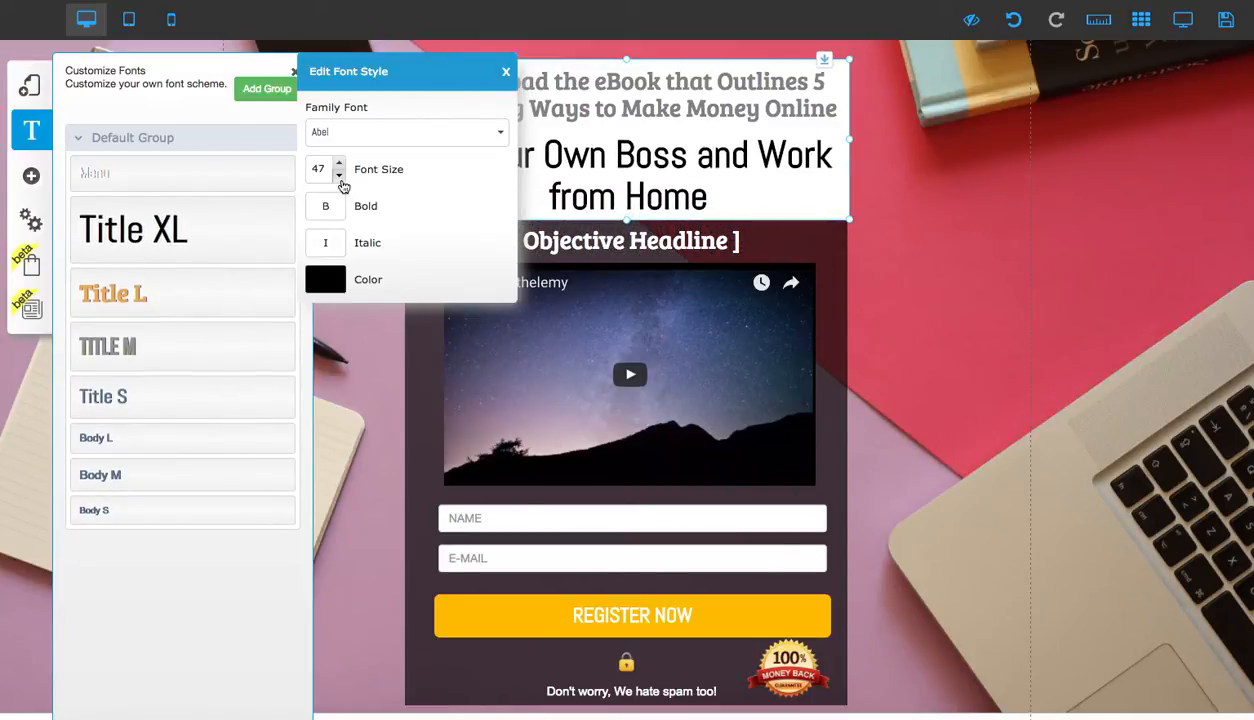
# Nudge the main headline slightly upward and close the font style panels
pyautogui.moveTo(609, 172); pyautogui.dragTo(609, 166)
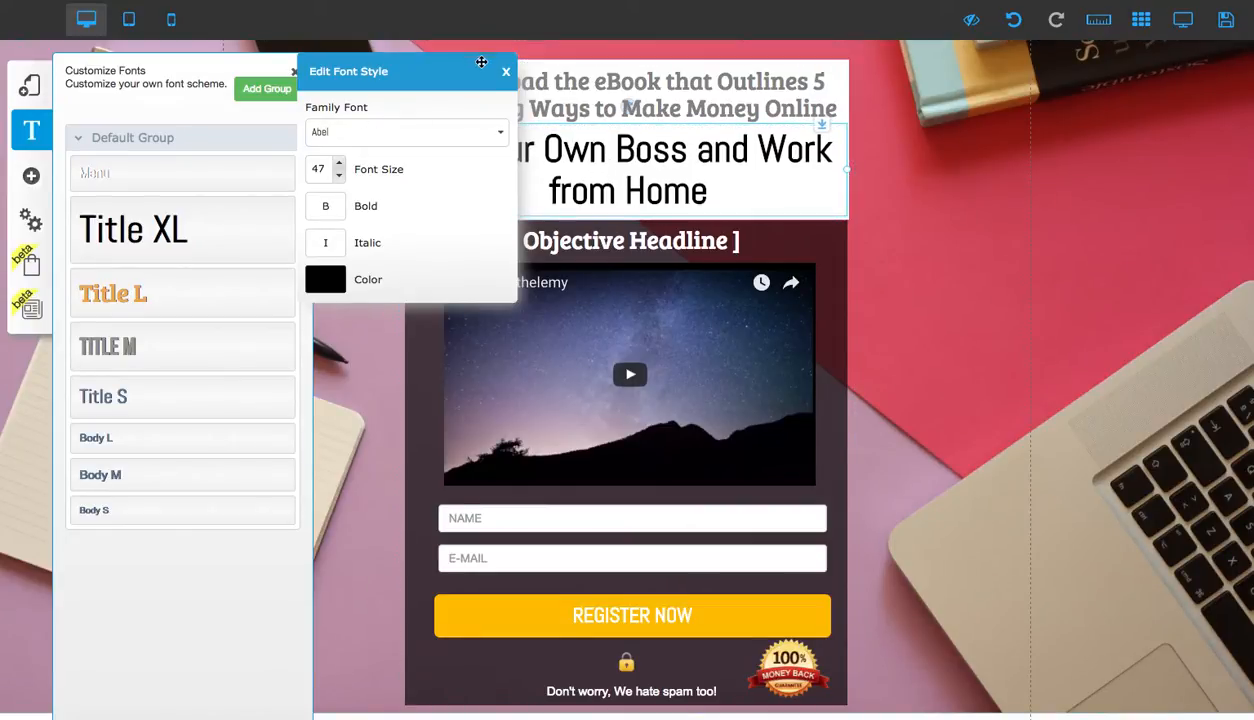
pyautogui.click(505, 71)
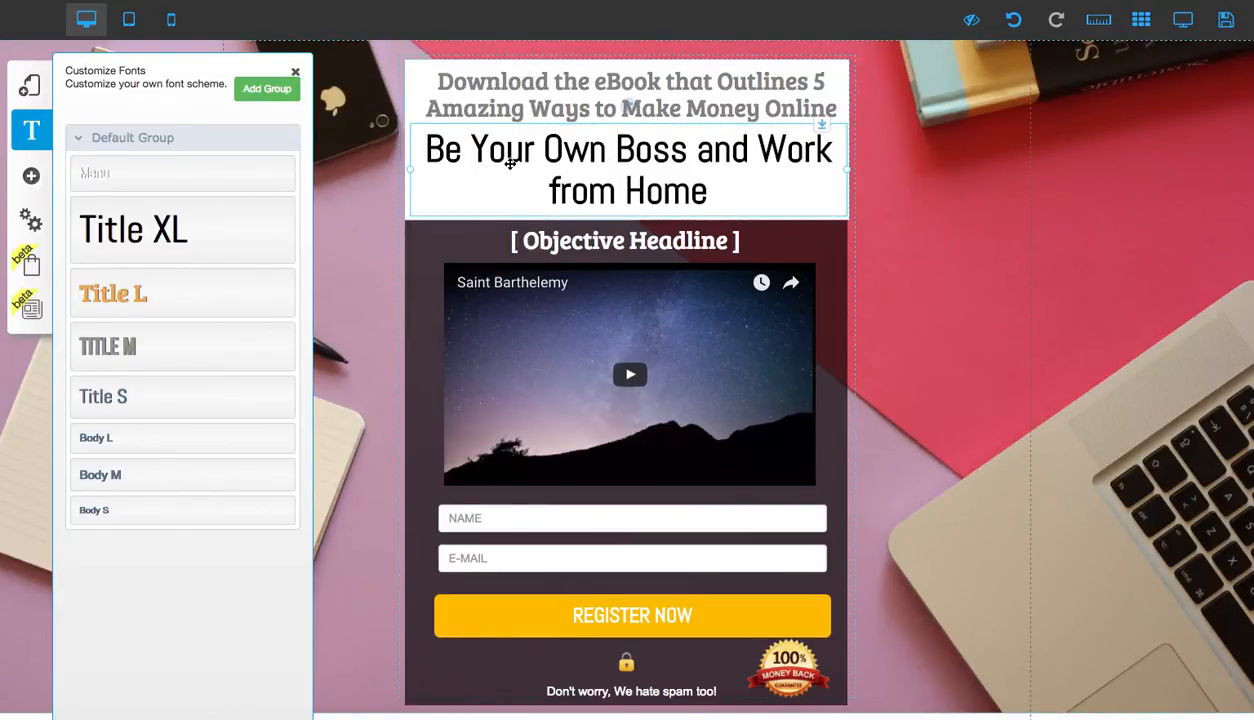
pyautogui.click(295, 72)
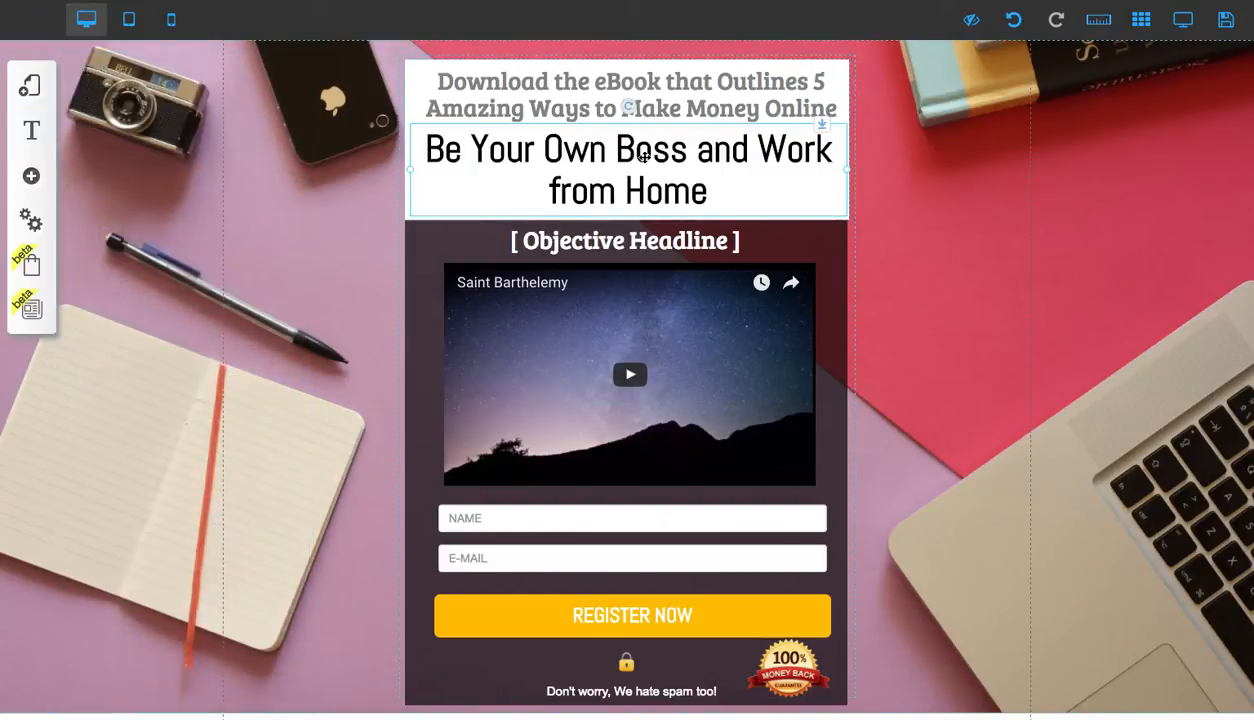
# Narrow the main headline's text box so the headline wraps into two lines
pyautogui.moveTo(848, 176); pyautogui.dragTo(795, 172)
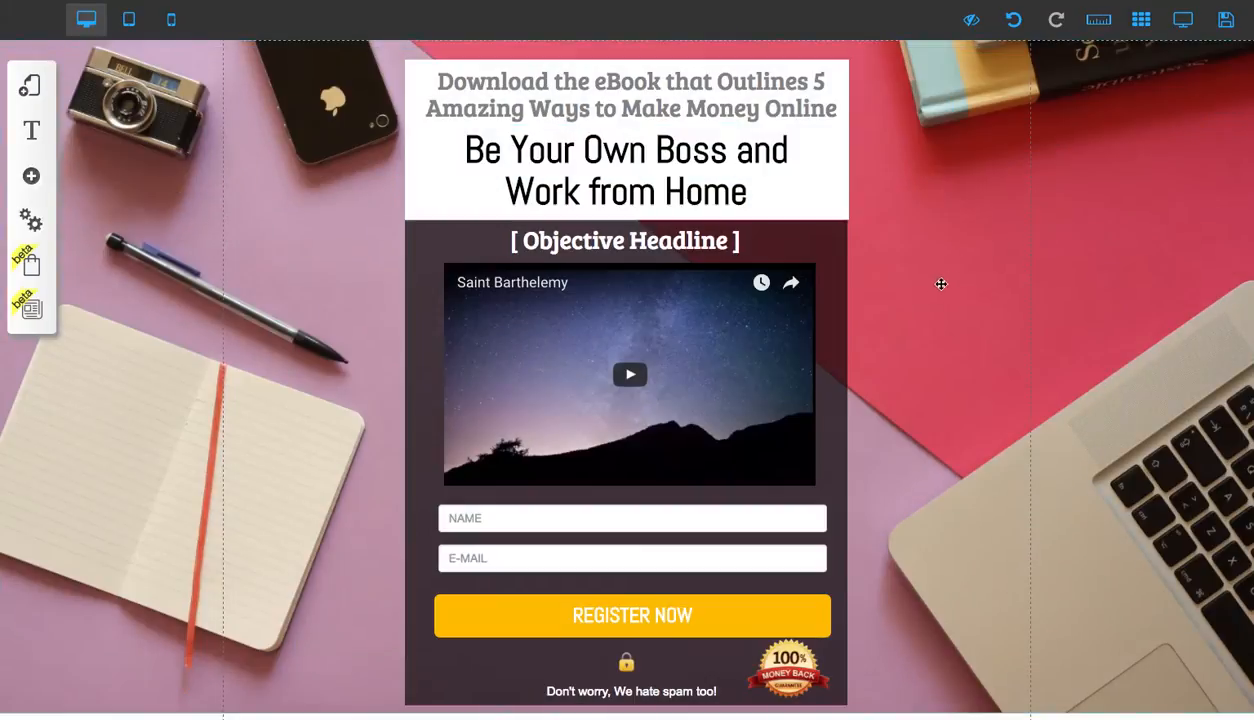
pyautogui.click(652, 158)
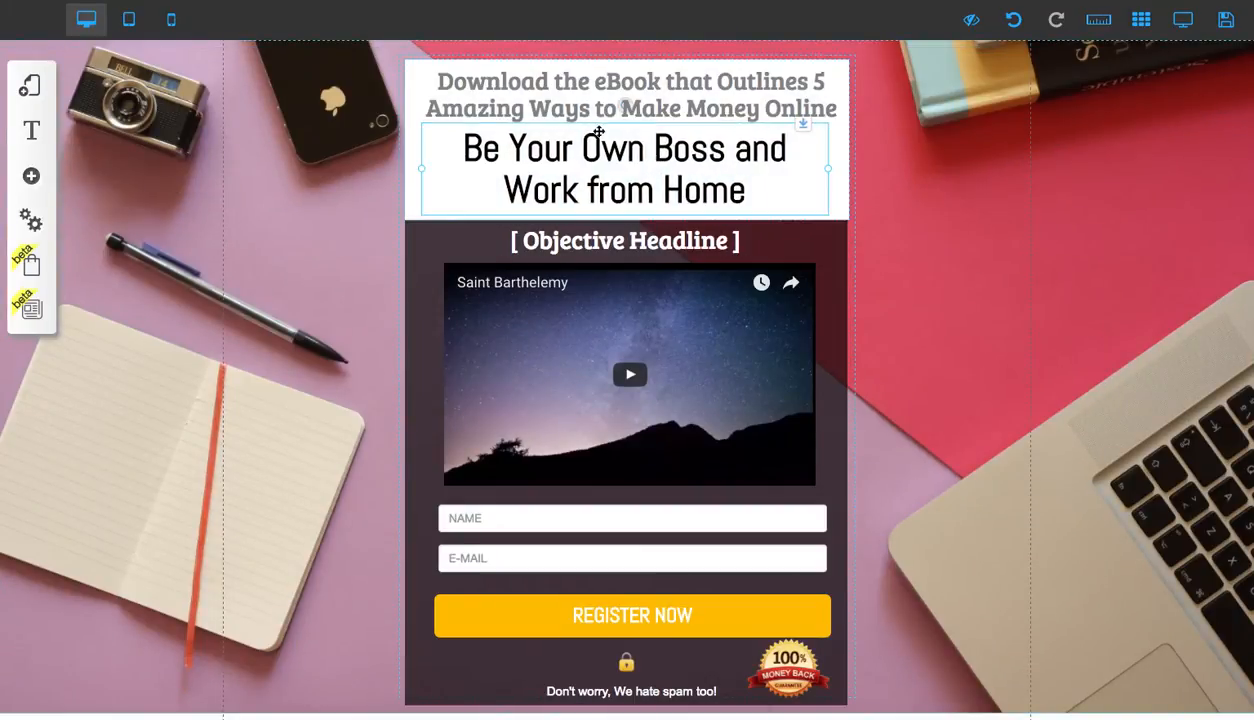
# Replace the '[ Objective Headline ]' text with '100% Satisfaction Guarantee'
pyautogui.click(597, 240)
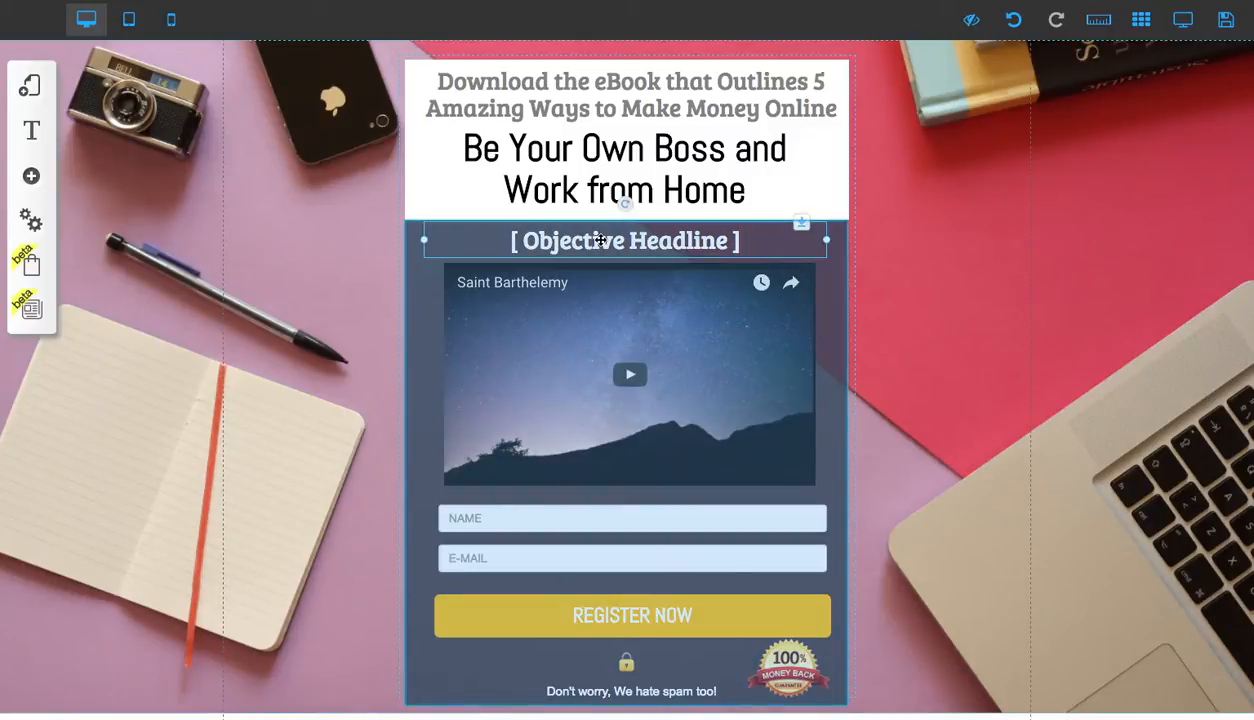
pyautogui.click(599, 240)
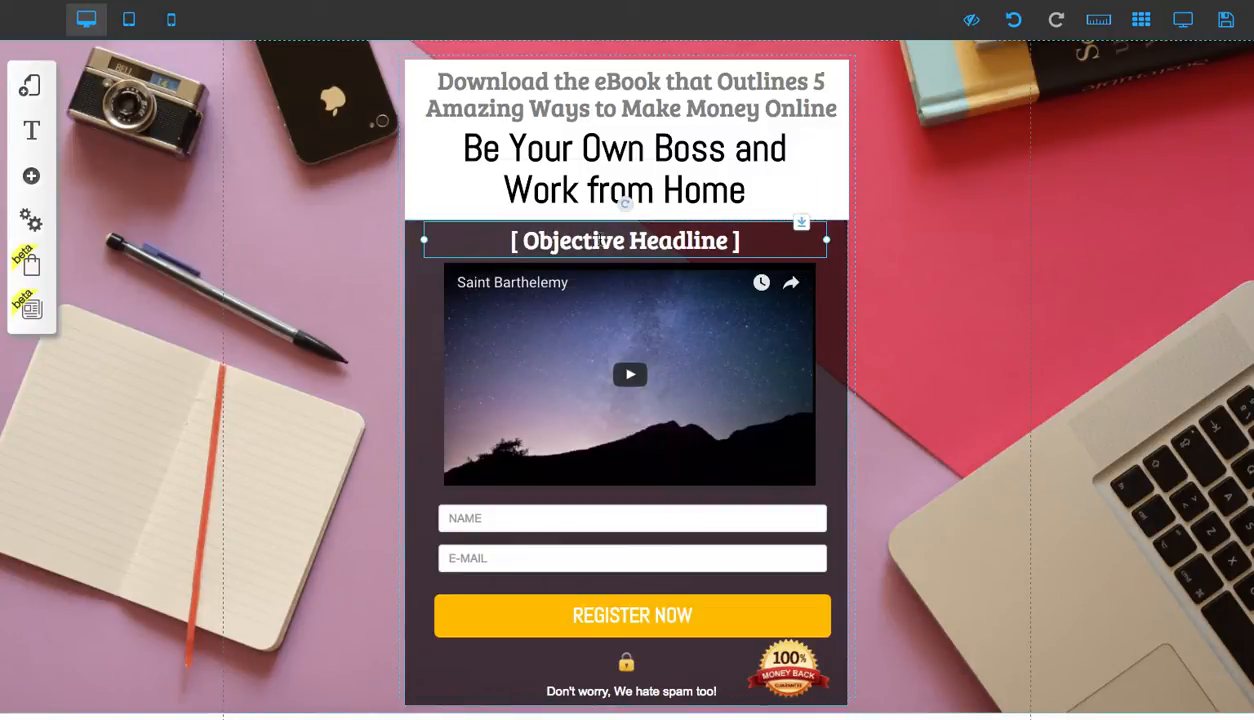
pyautogui.click(599, 240)
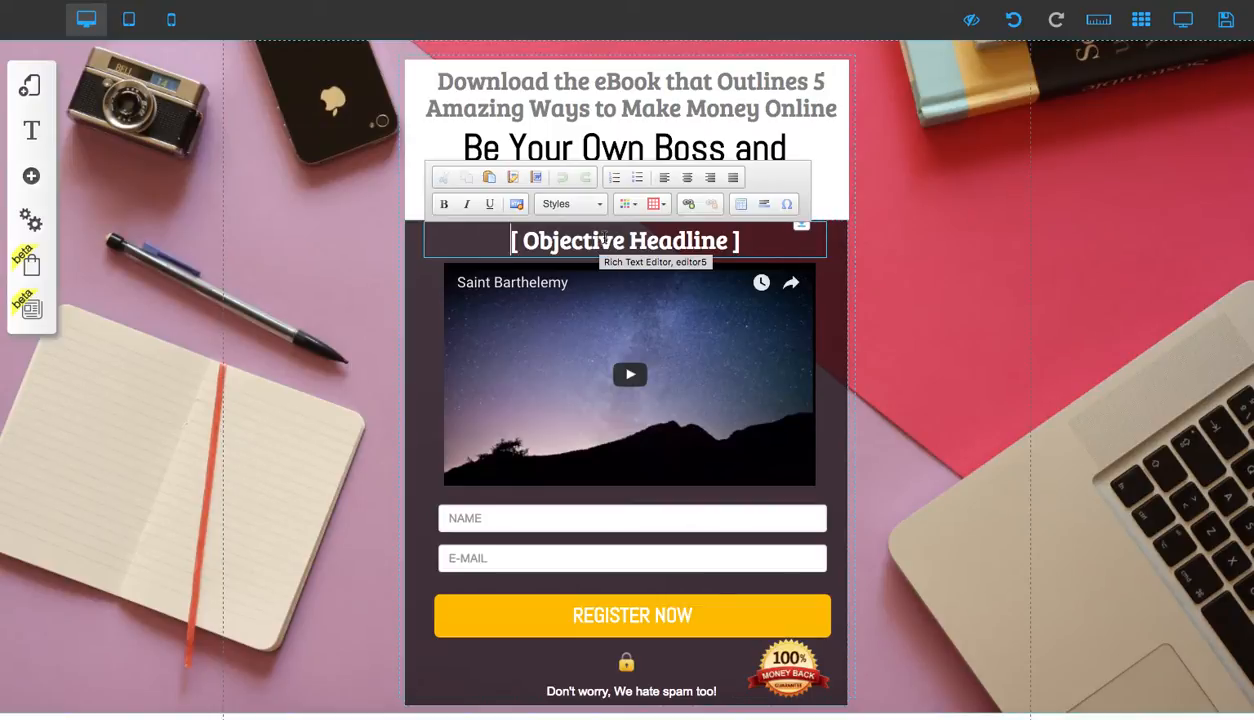
pyautogui.moveTo(739, 240); pyautogui.dragTo(492, 240)
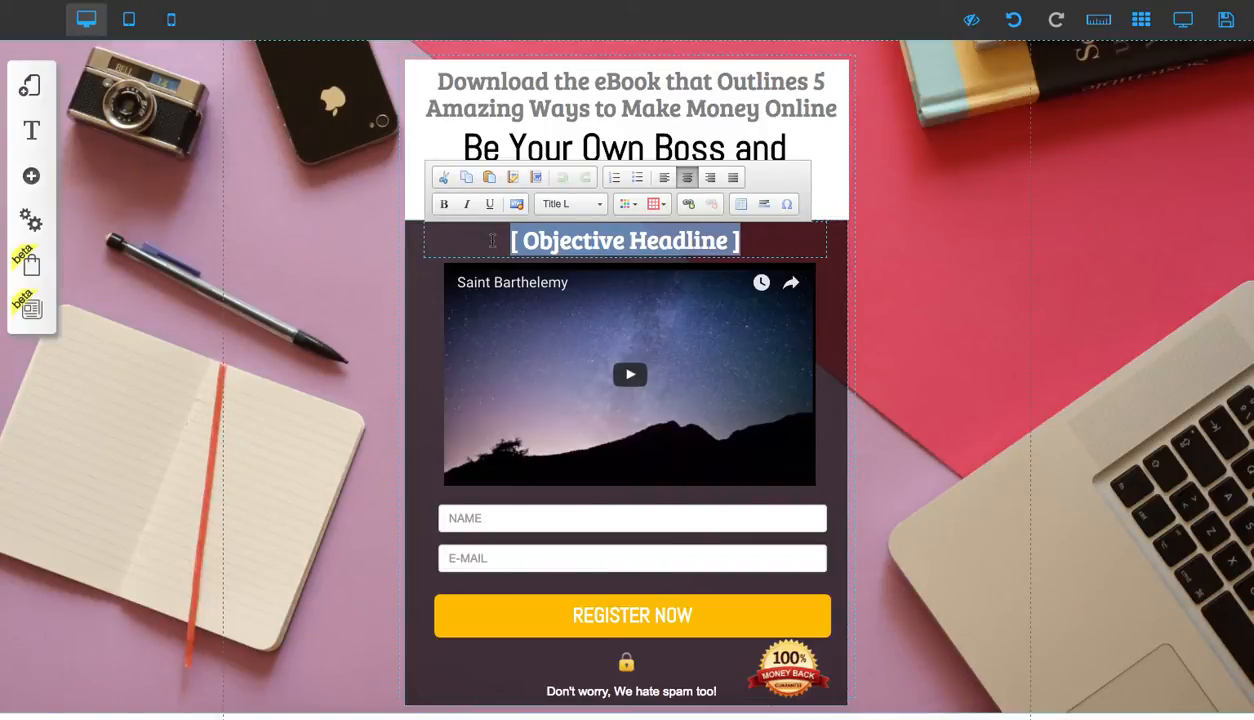
pyautogui.press('BackSpace')
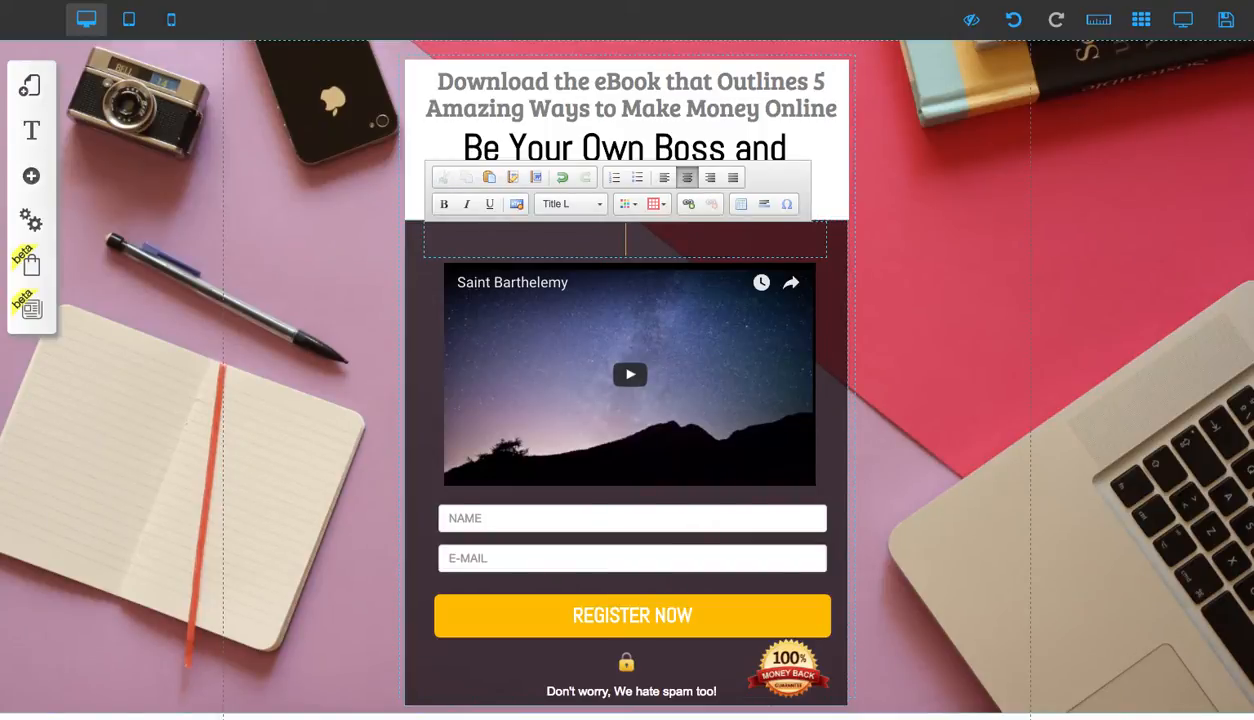
pyautogui.write('100%')
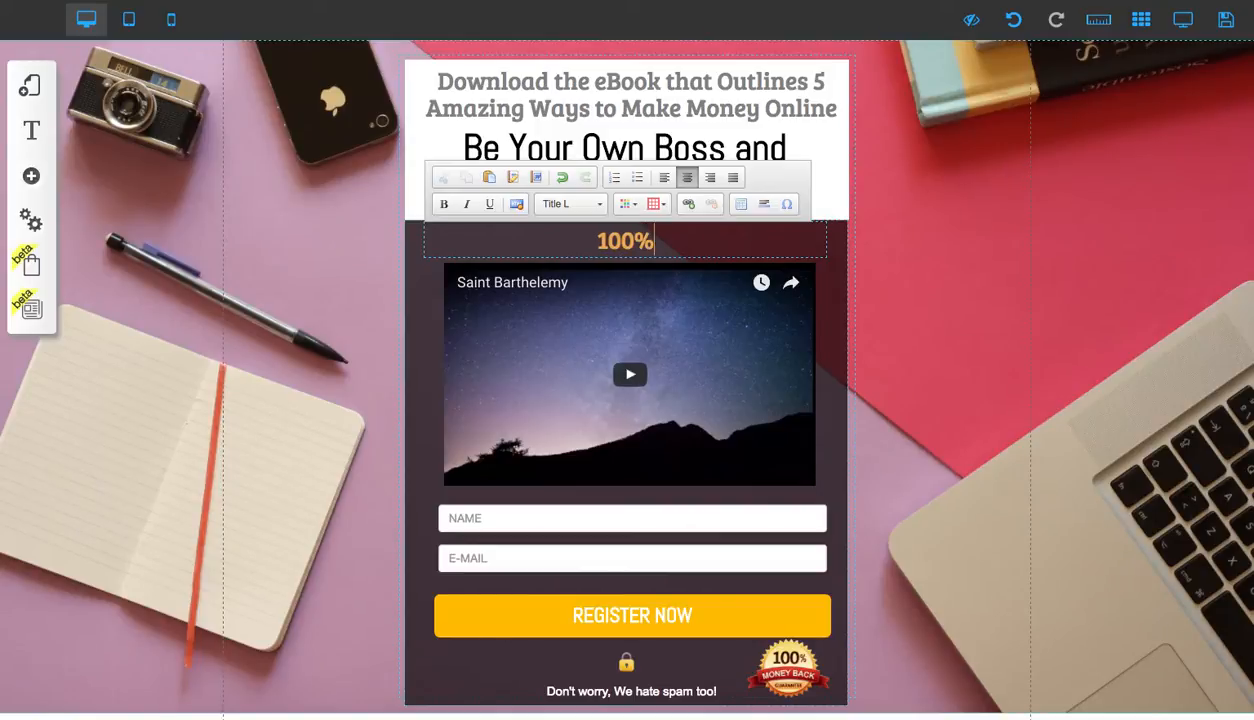
pyautogui.write(' Satifs')
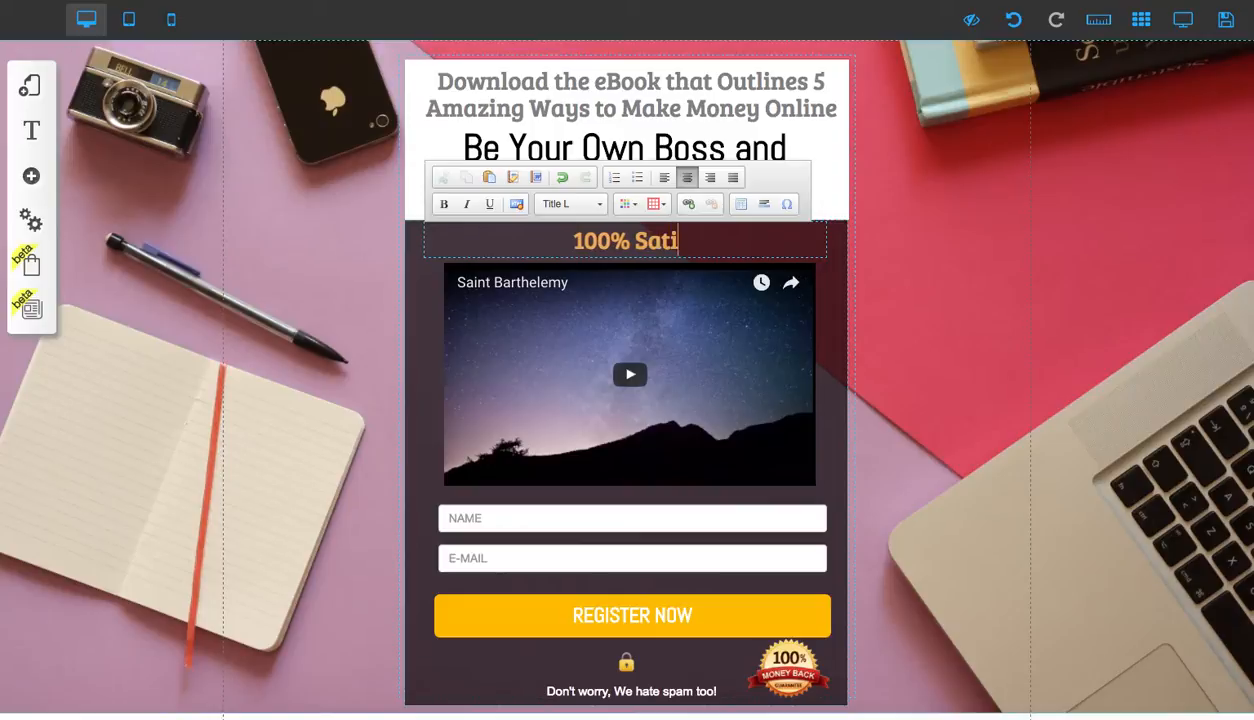
pyautogui.press('BackSpace')
pyautogui.press('BackSpace')
pyautogui.write('sfacti')
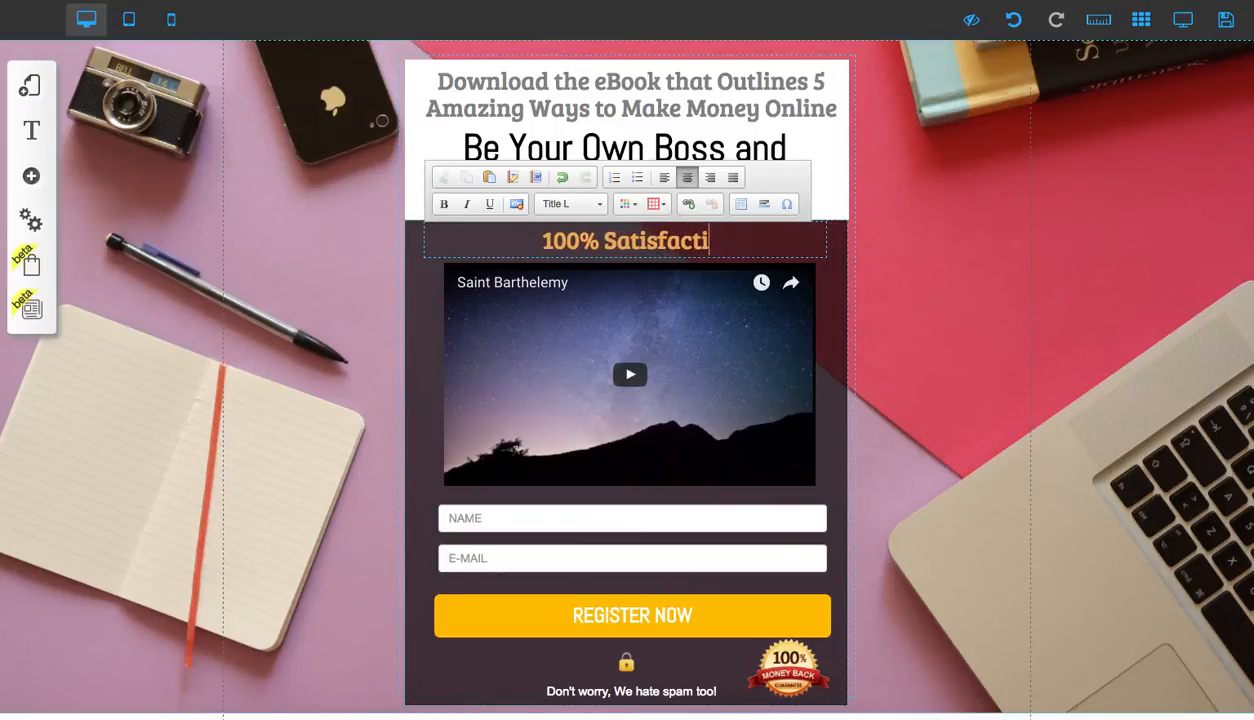
pyautogui.write('on Guarantee')
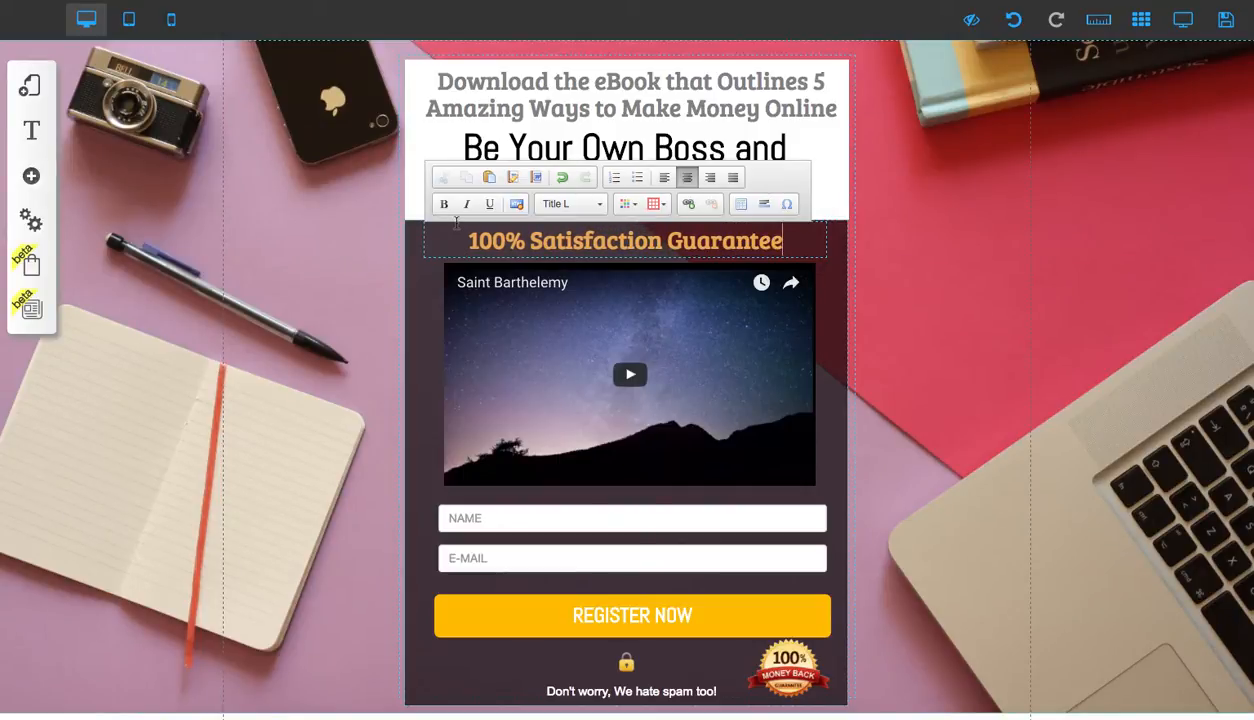
pyautogui.click(940, 260)
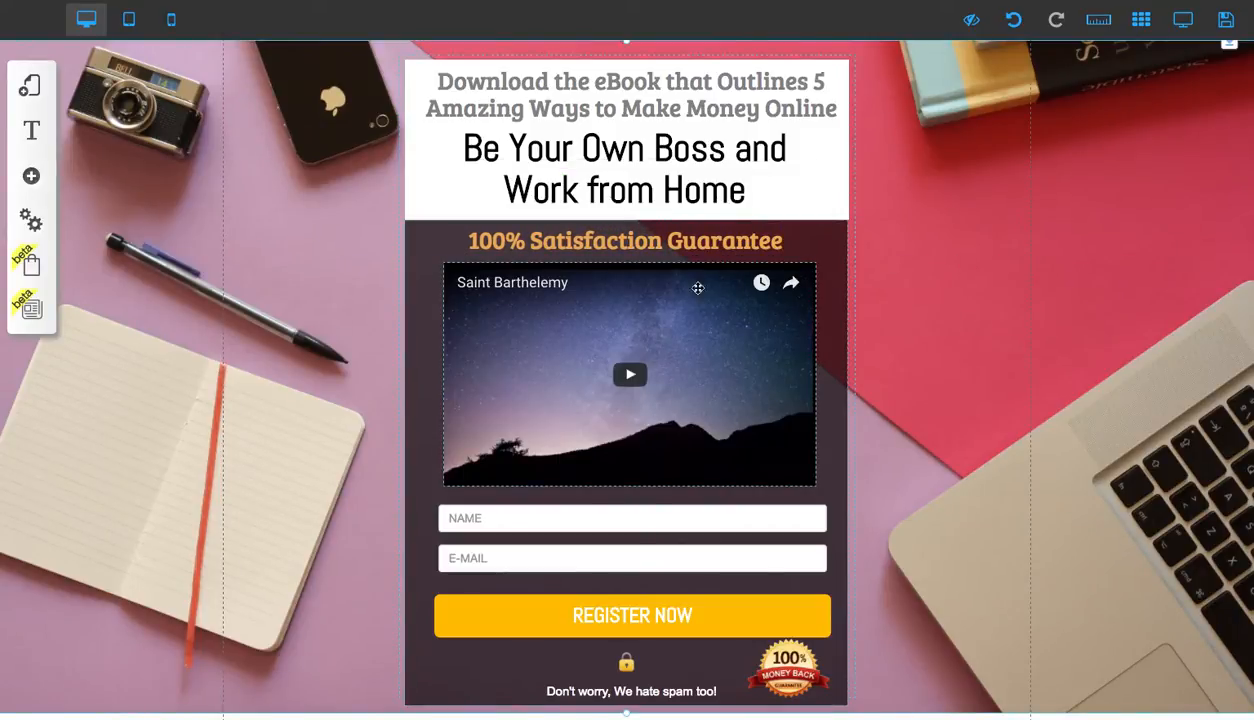
# Change the '100% Satisfaction Guarantee' headline's text colour to white
pyautogui.doubleClick(645, 245)
pyautogui.tripleClick(643, 243)
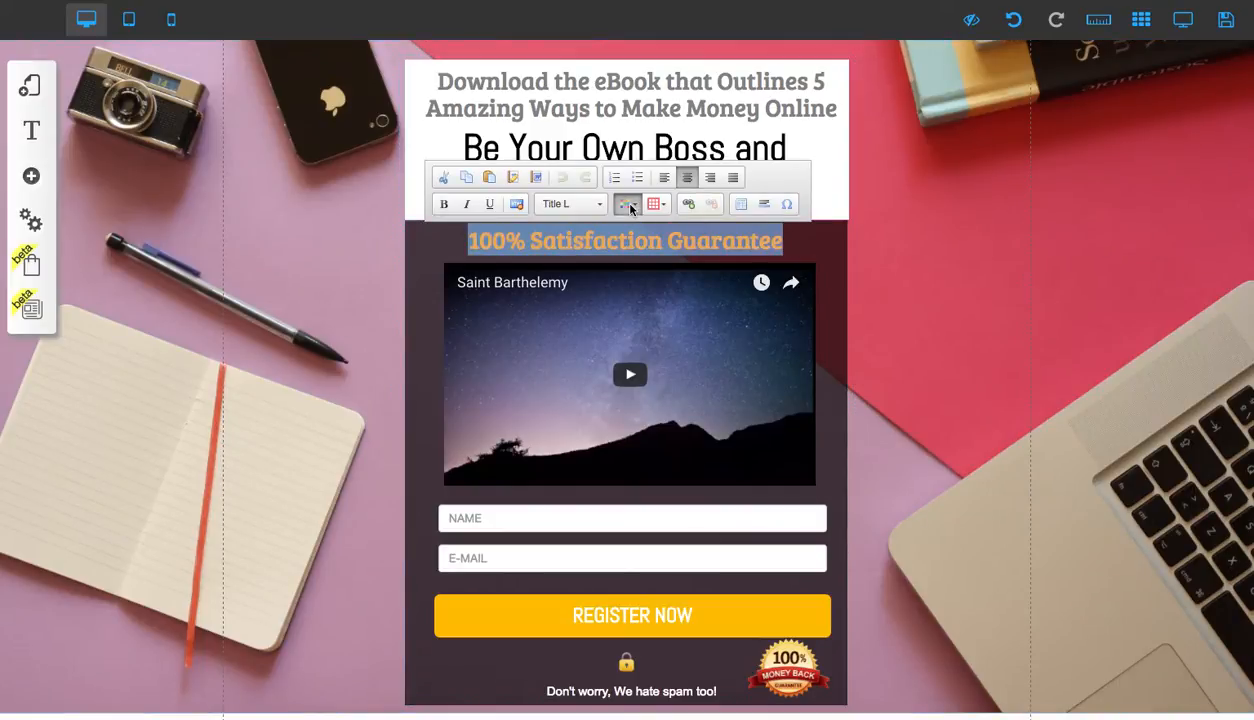
pyautogui.click(629, 205)
pyautogui.click(728, 298)
pyautogui.click(840, 253)
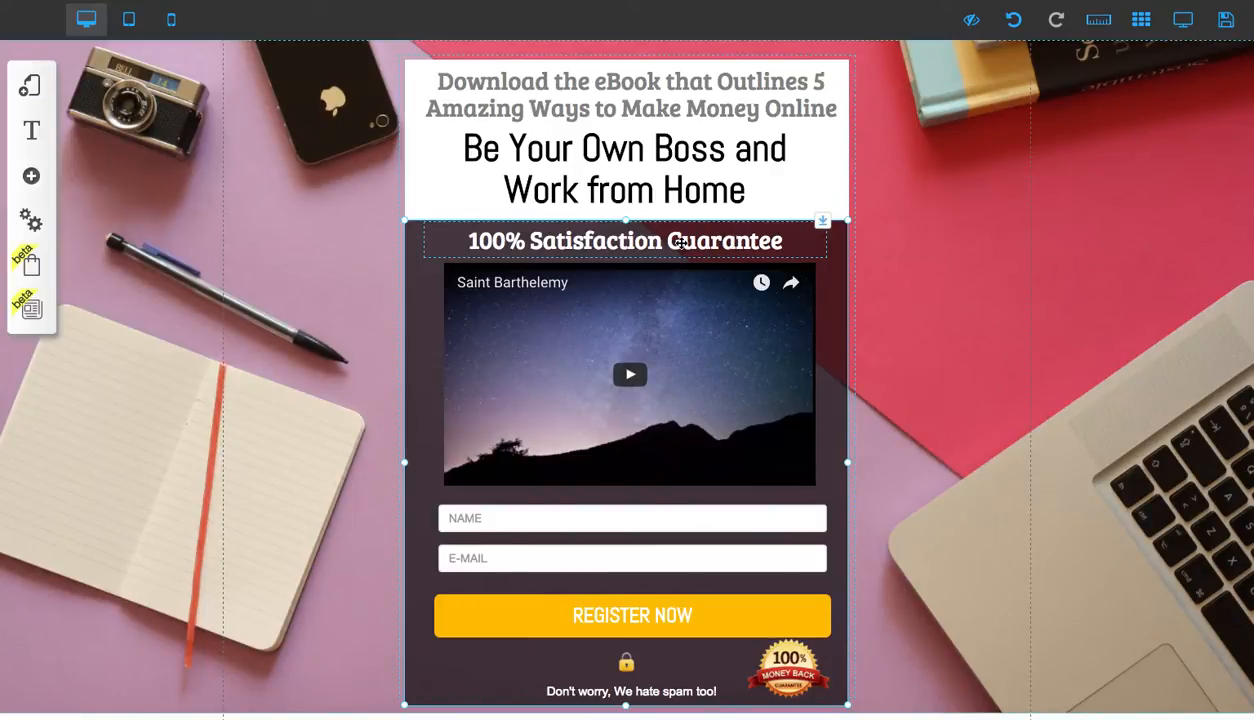
# Open the opt-in form's Configure settings and edit the received email response
pyautogui.scroll(-1, 645, 400)
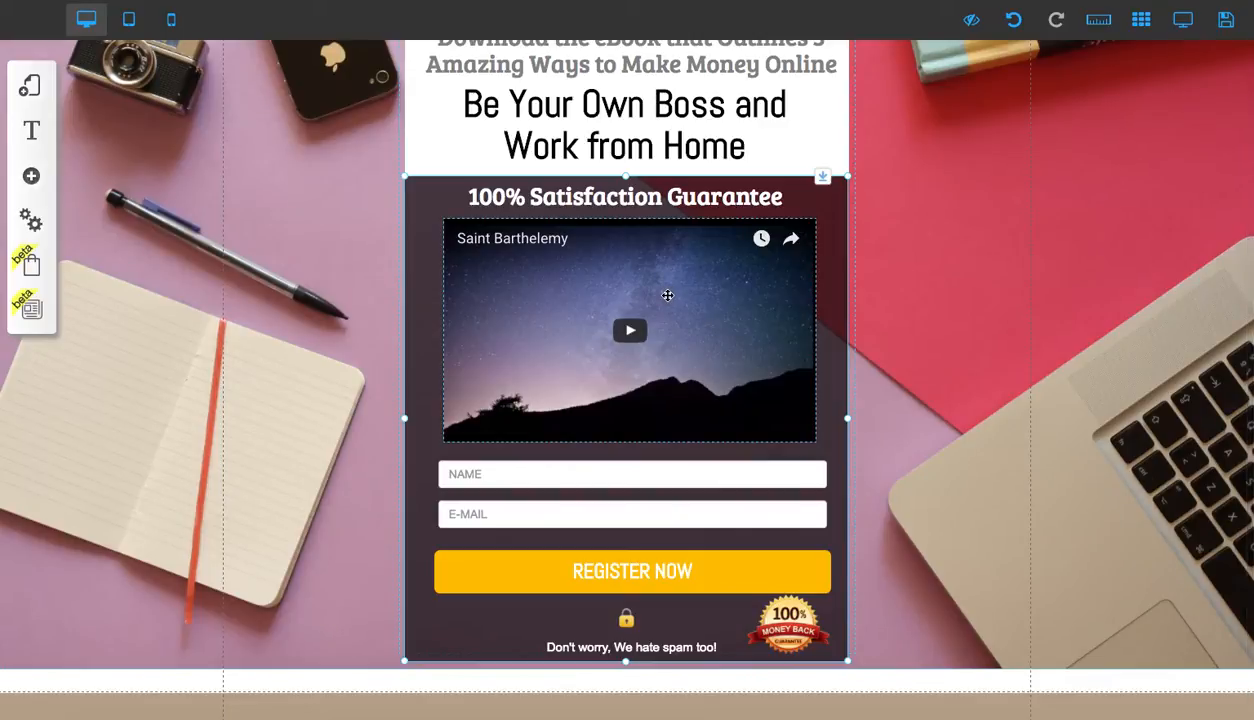
pyautogui.scroll(-1, 667, 327)
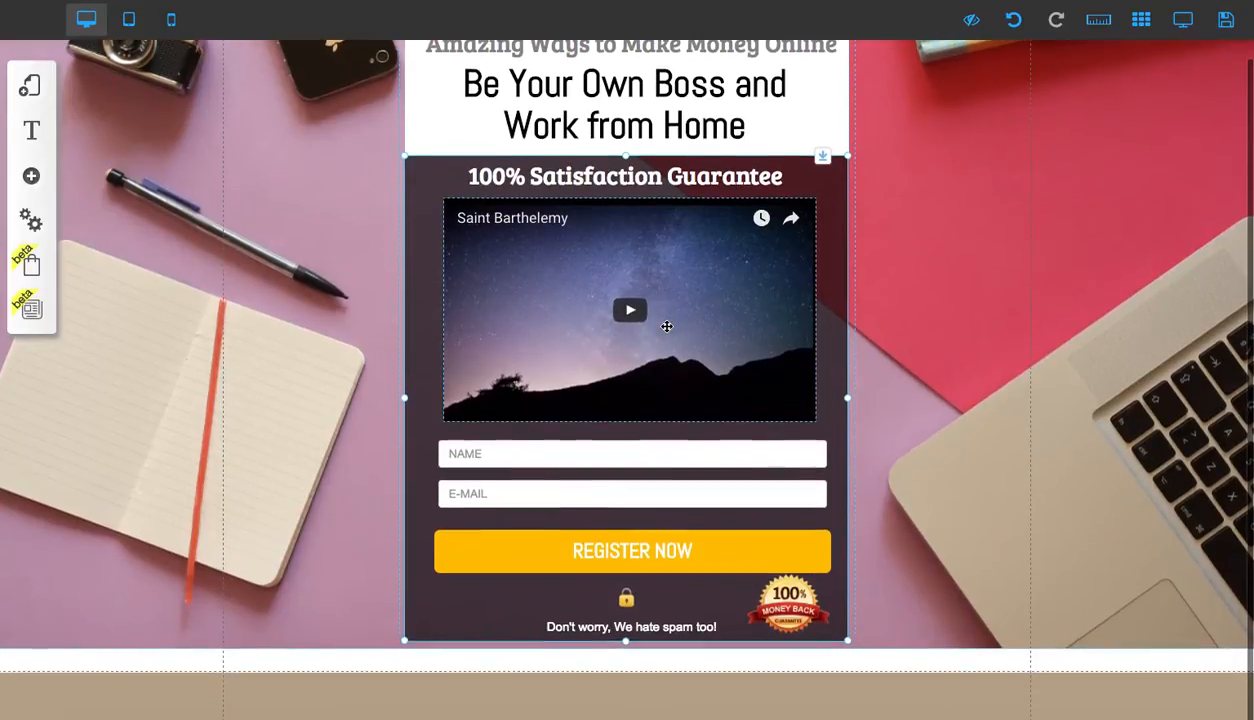
pyautogui.scroll(3, 667, 327)
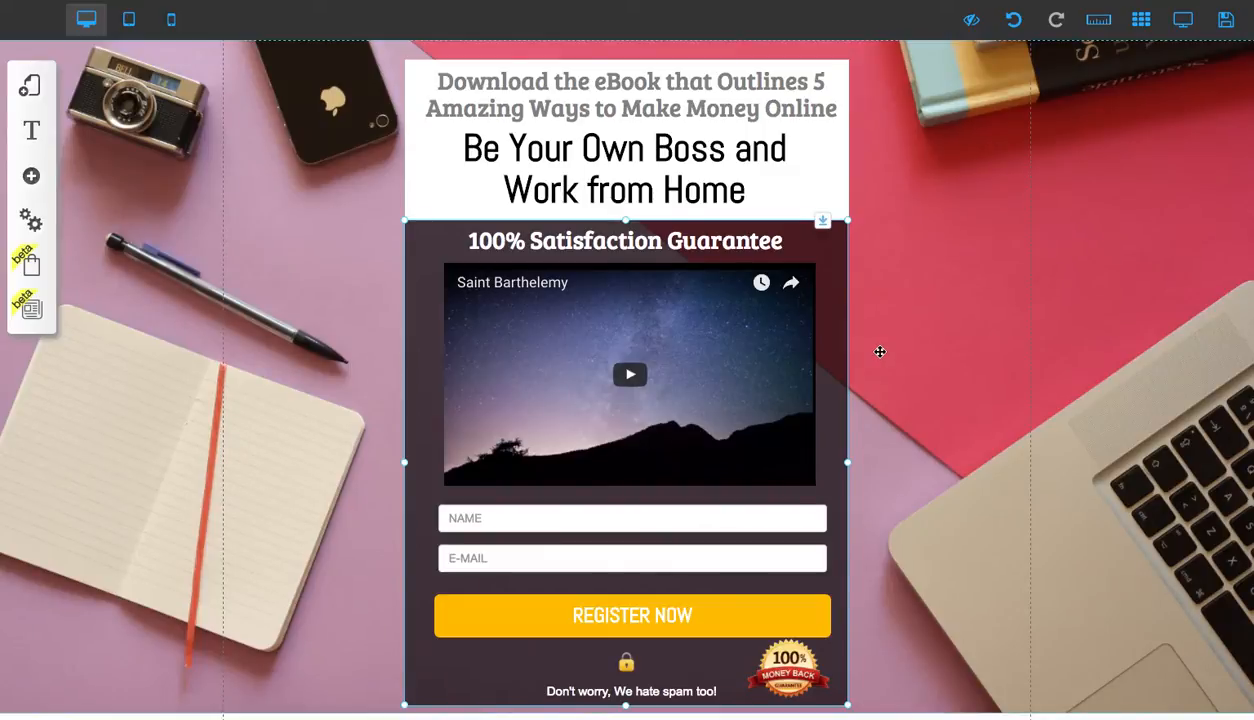
pyautogui.scroll(-1, 879, 353)
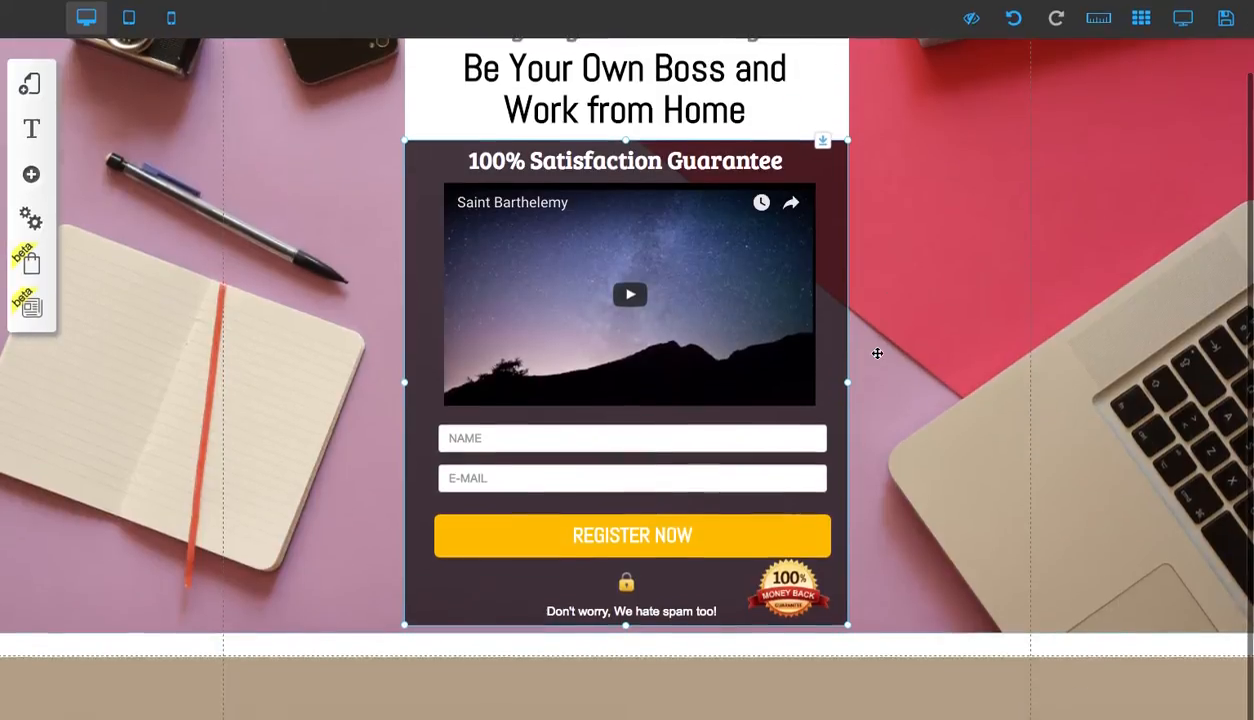
pyautogui.click(590, 445)
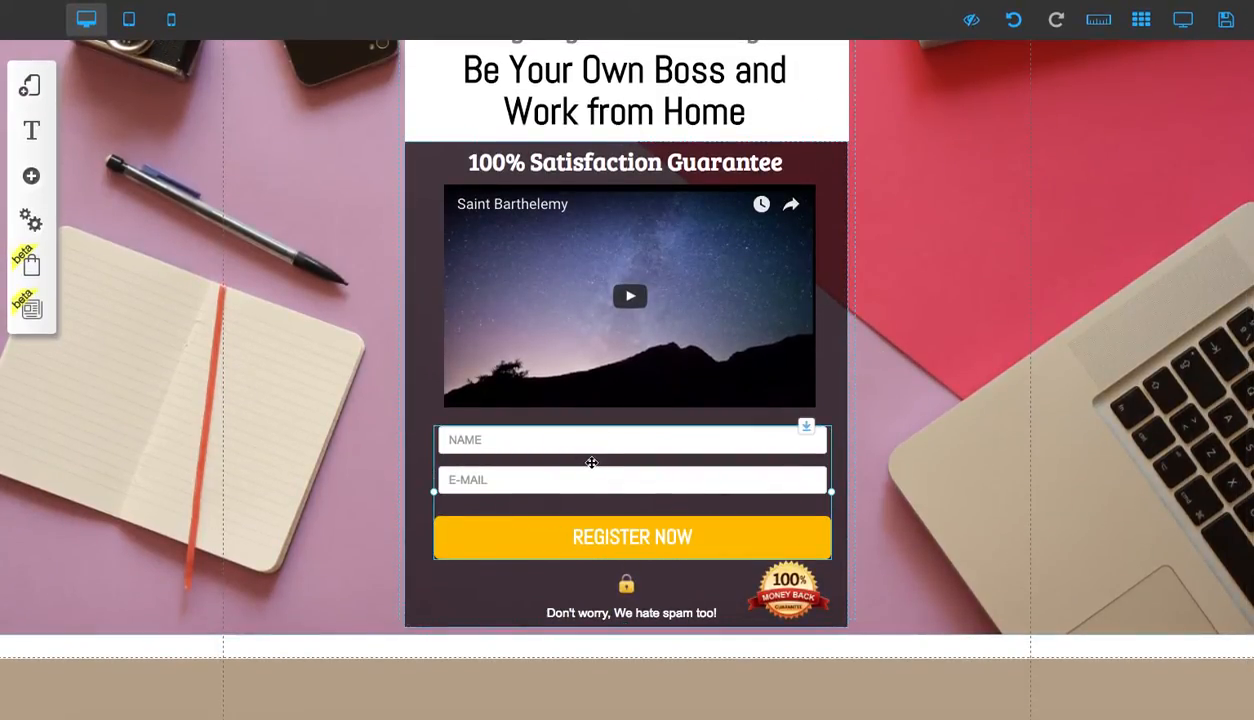
pyautogui.click(653, 537)
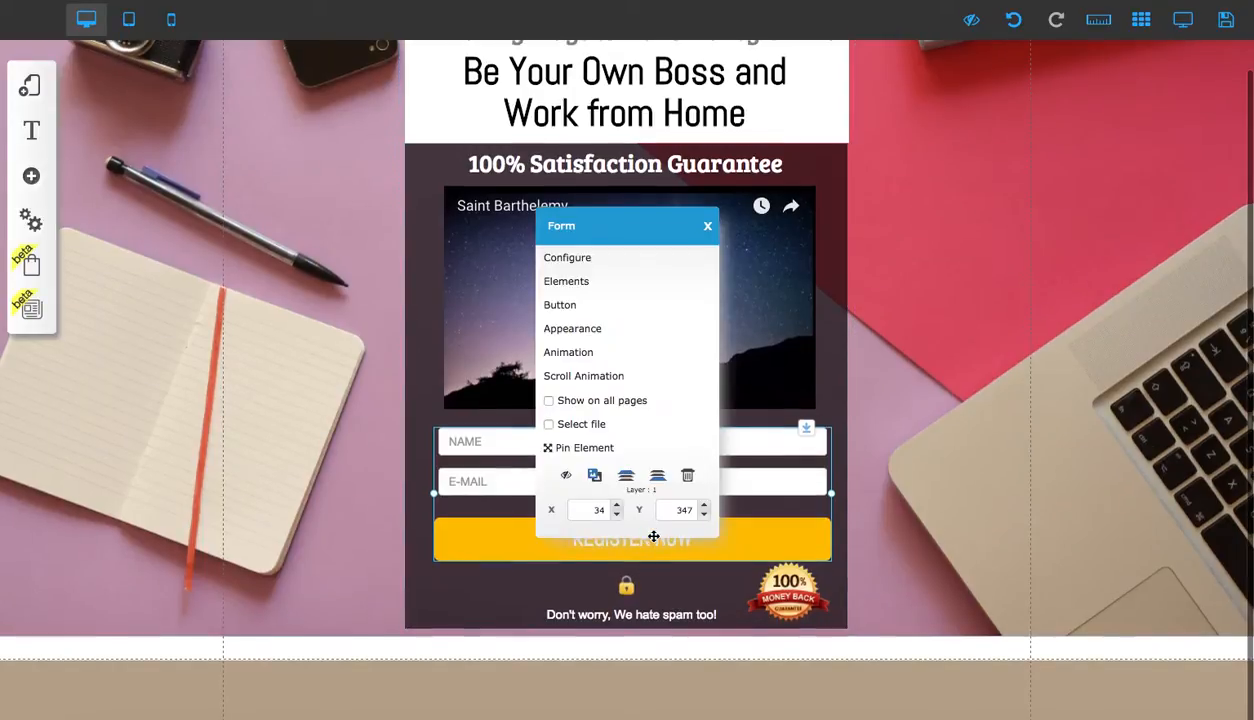
pyautogui.click(583, 262)
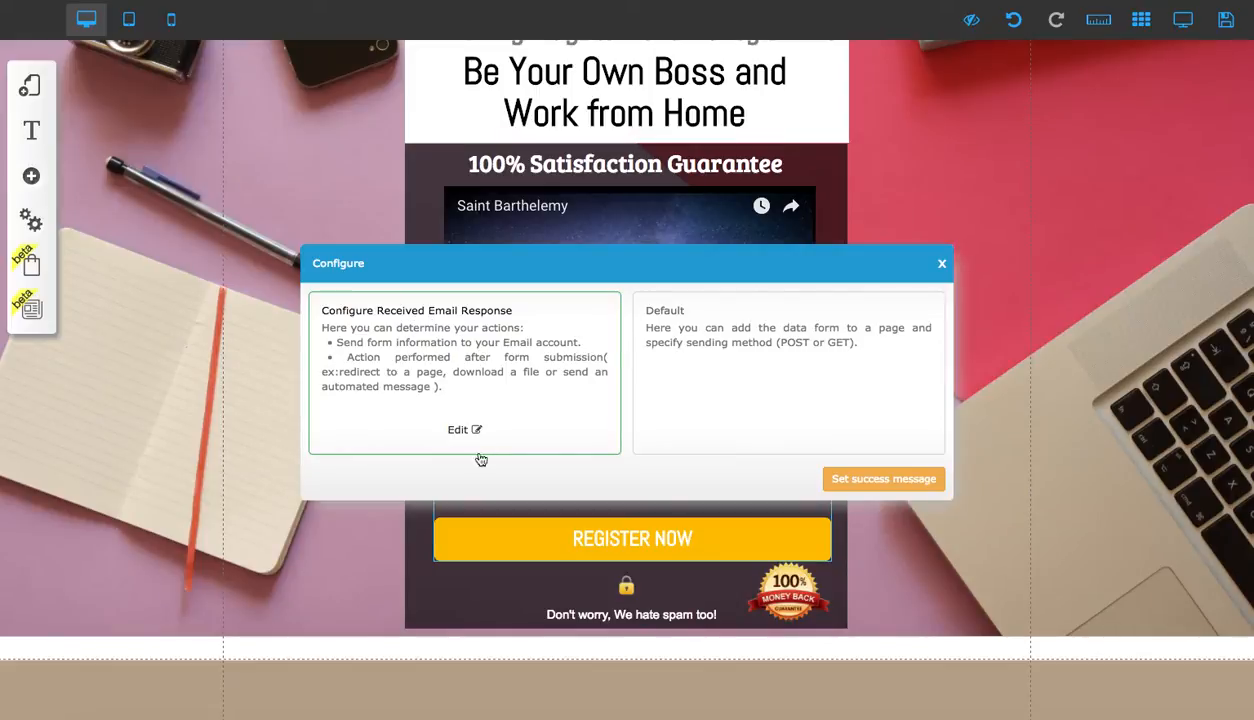
pyautogui.click(459, 431)
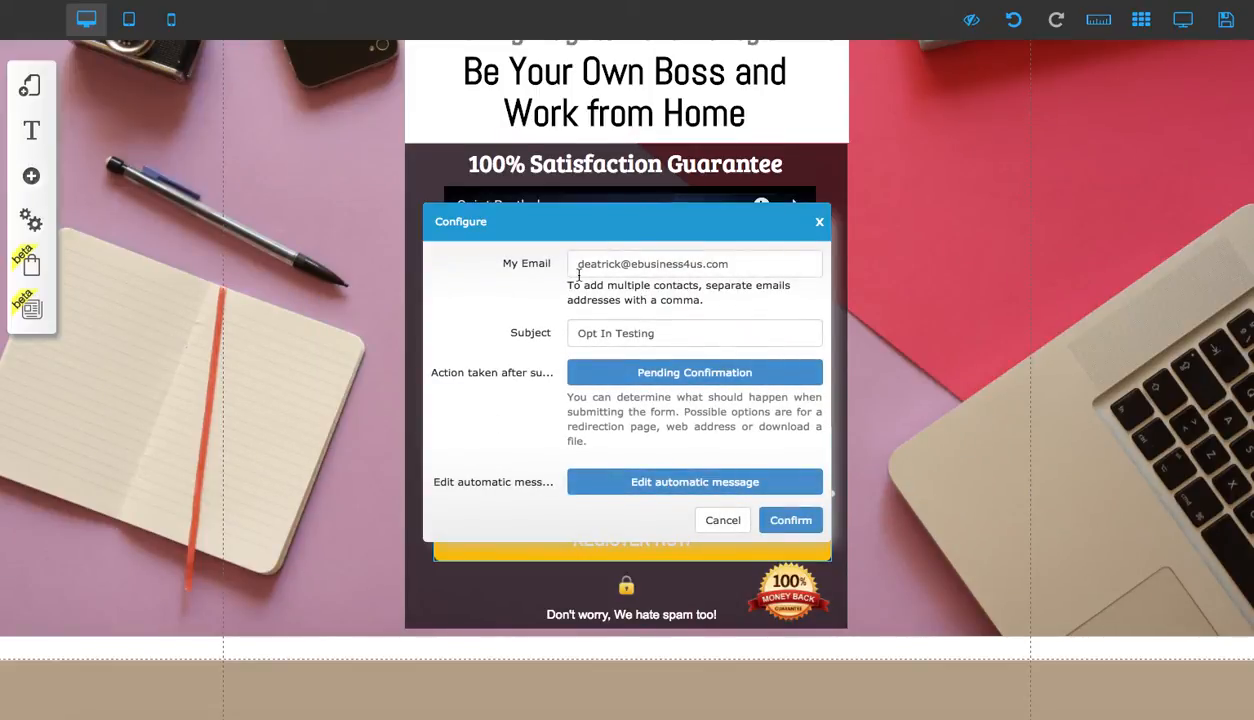
# Check the notification email address in the My Email field
pyautogui.moveTo(577, 267); pyautogui.dragTo(739, 265)
pyautogui.click(740, 265)
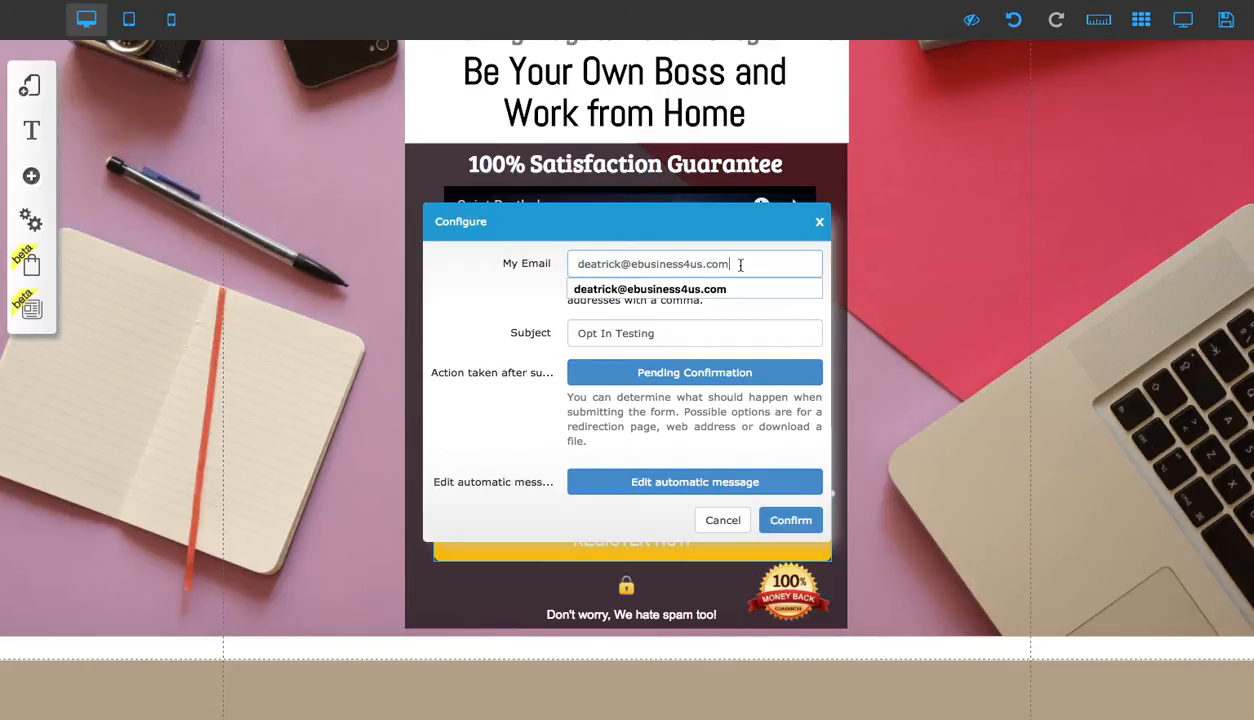
pyautogui.click(547, 287)
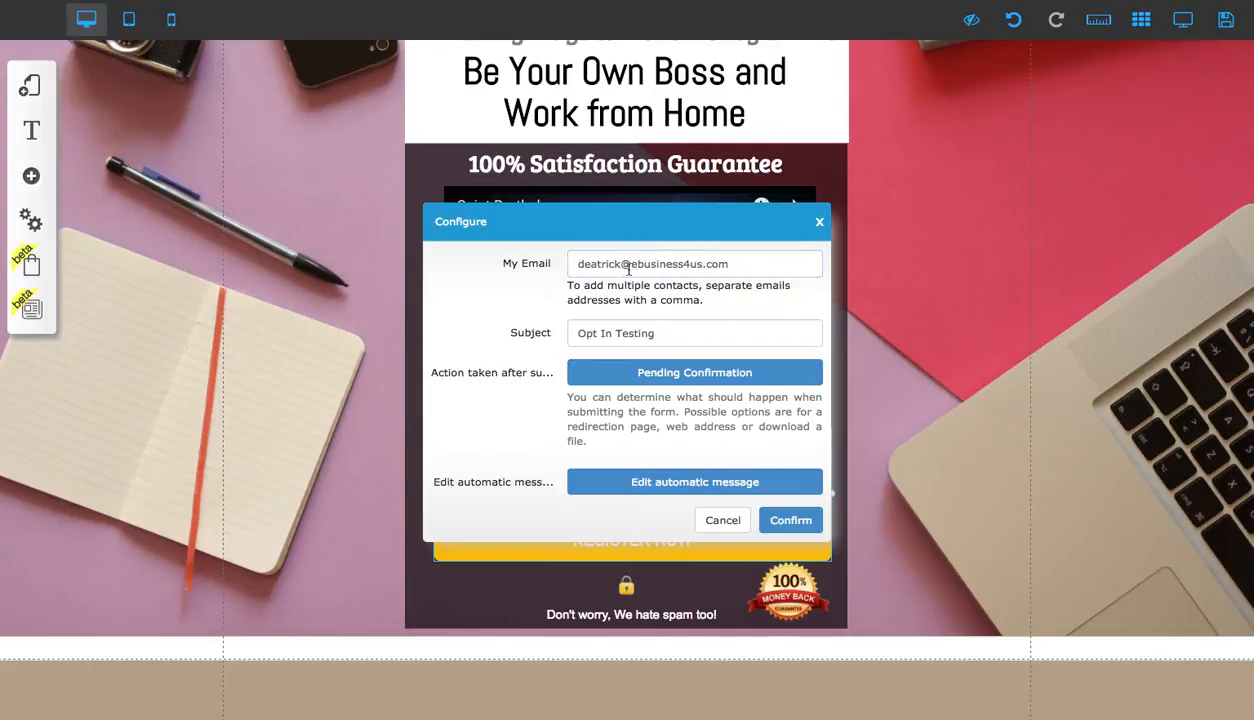
pyautogui.click(578, 264)
pyautogui.scroll(-1, 598, 288)
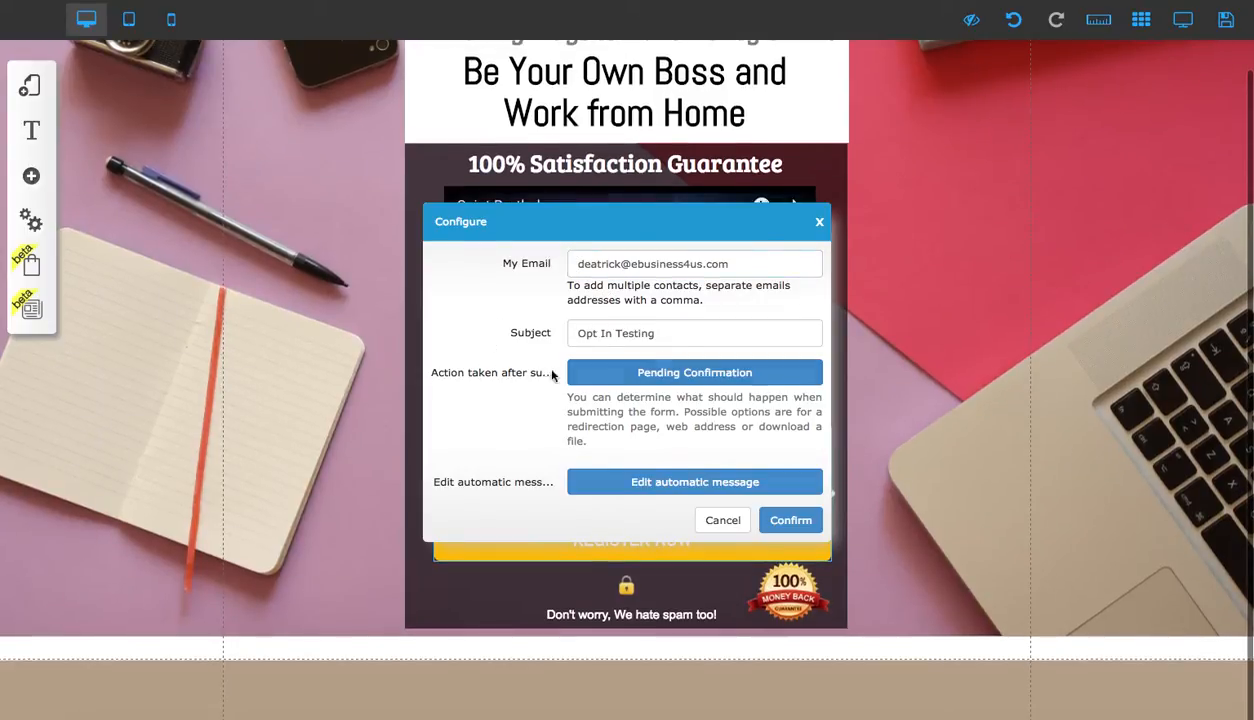
# Set the form's email subject to '5 Amazing Tips'
pyautogui.moveTo(578, 333); pyautogui.dragTo(657, 334)
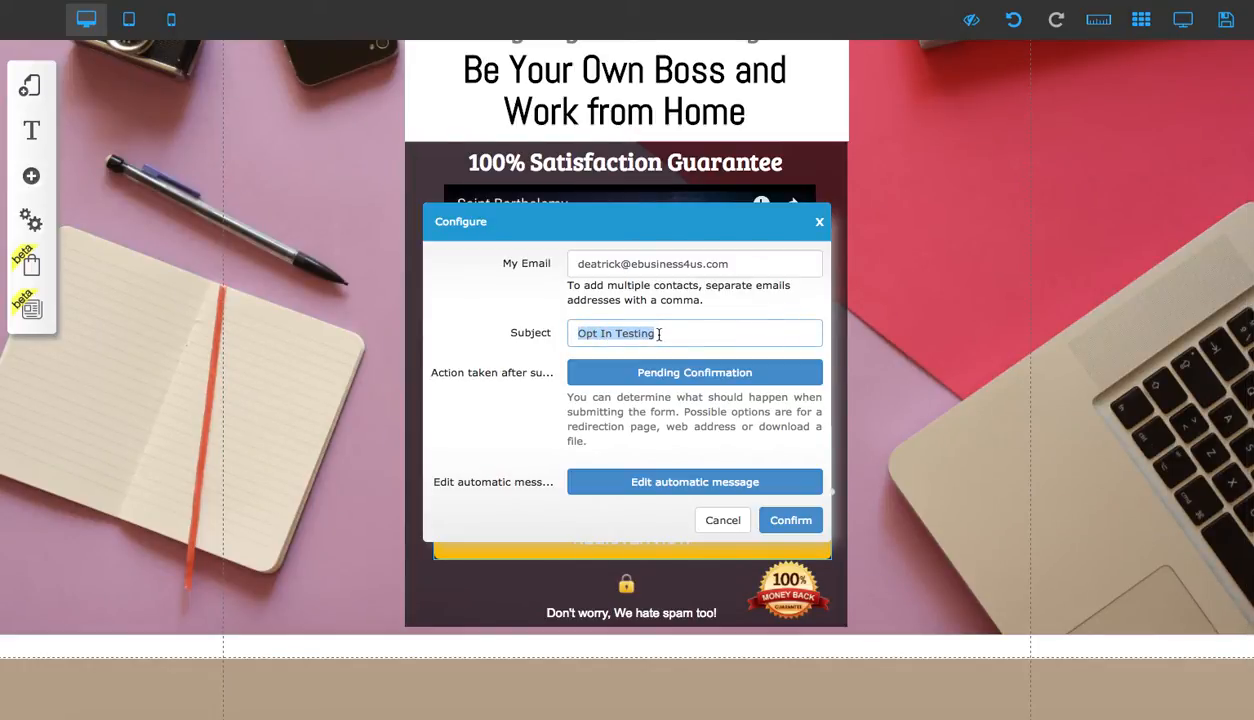
pyautogui.click(660, 334)
pyautogui.scroll(1, 660, 334)
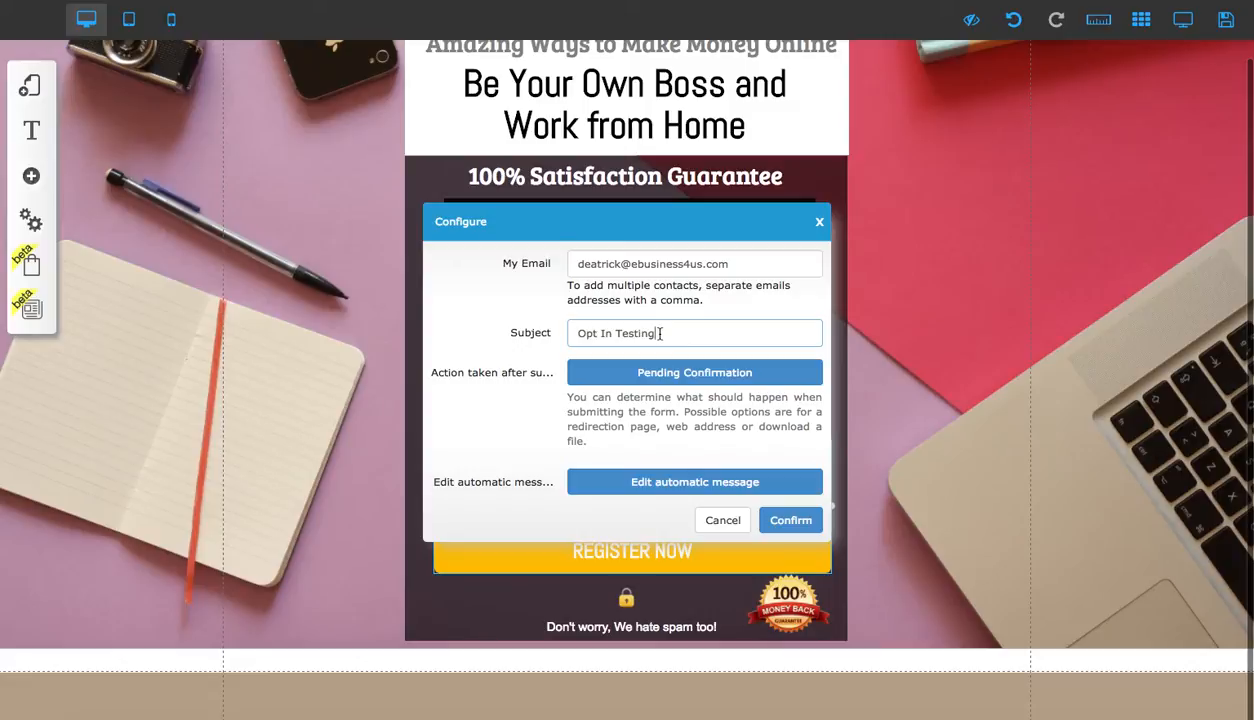
pyautogui.moveTo(660, 334); pyautogui.dragTo(571, 333)
pyautogui.press('BackSpace')
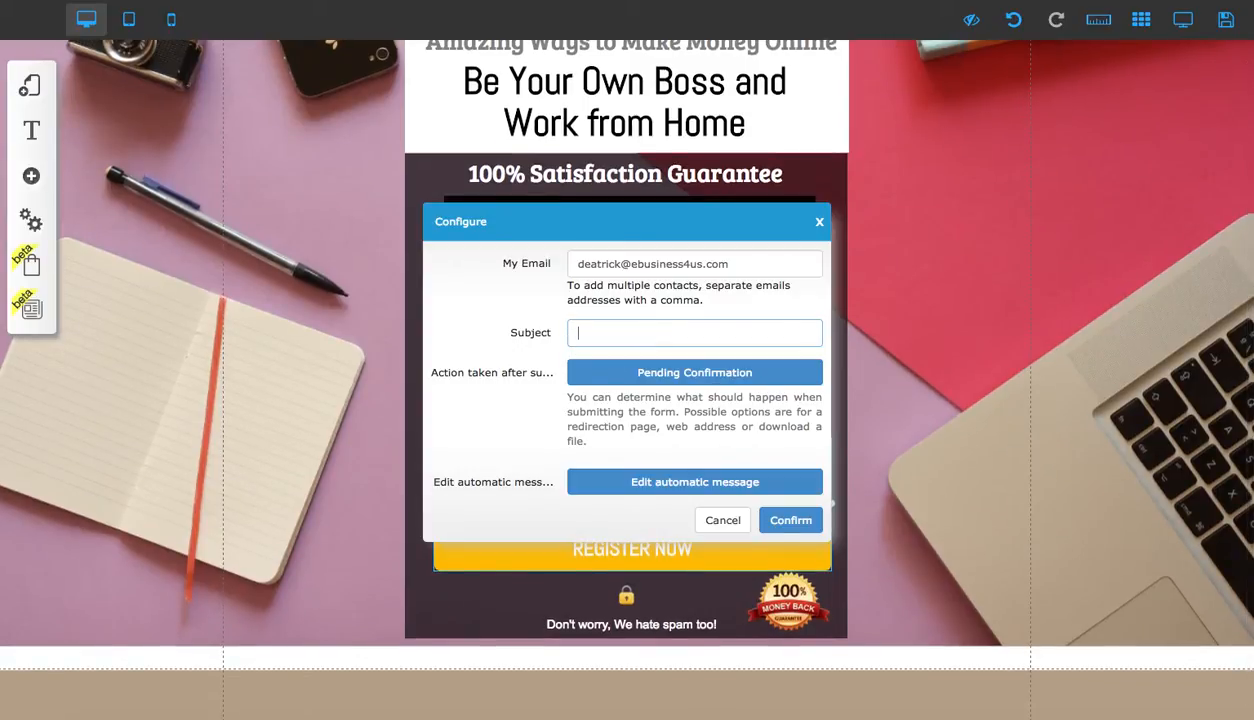
pyautogui.write('5 Amazing Tips')
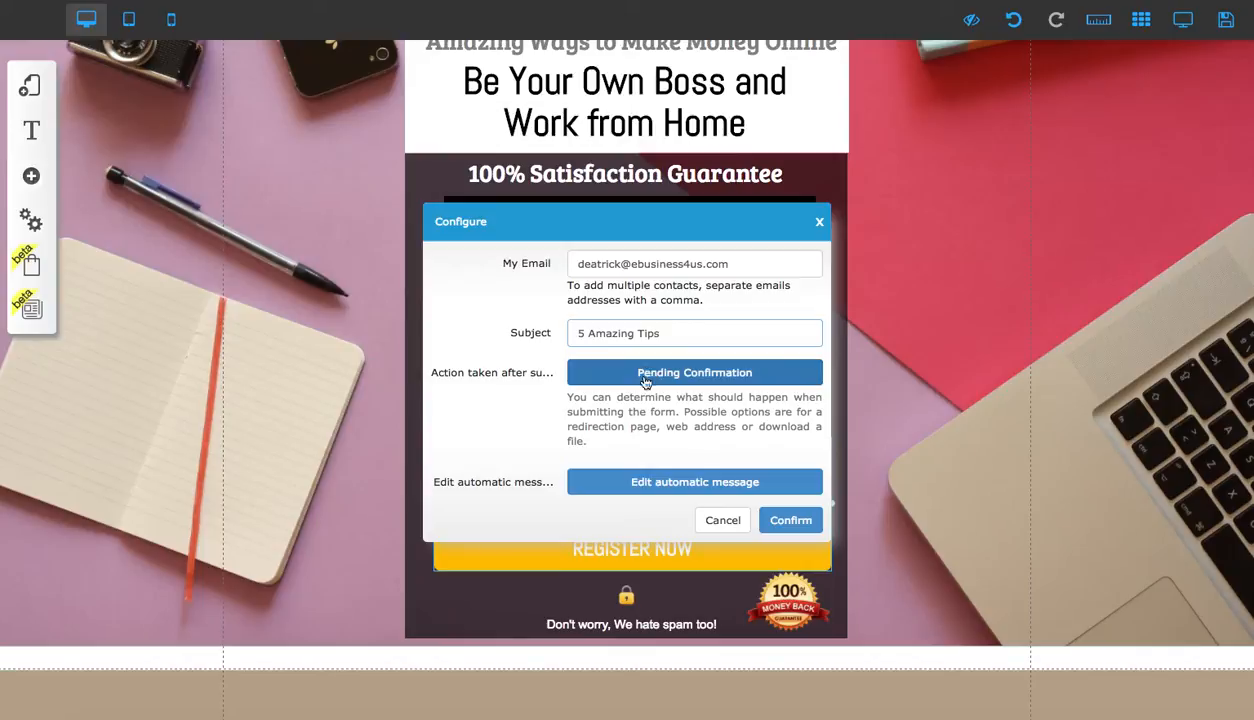
# Review the page link options for the action taken after submission without changing them
pyautogui.click(570, 383)
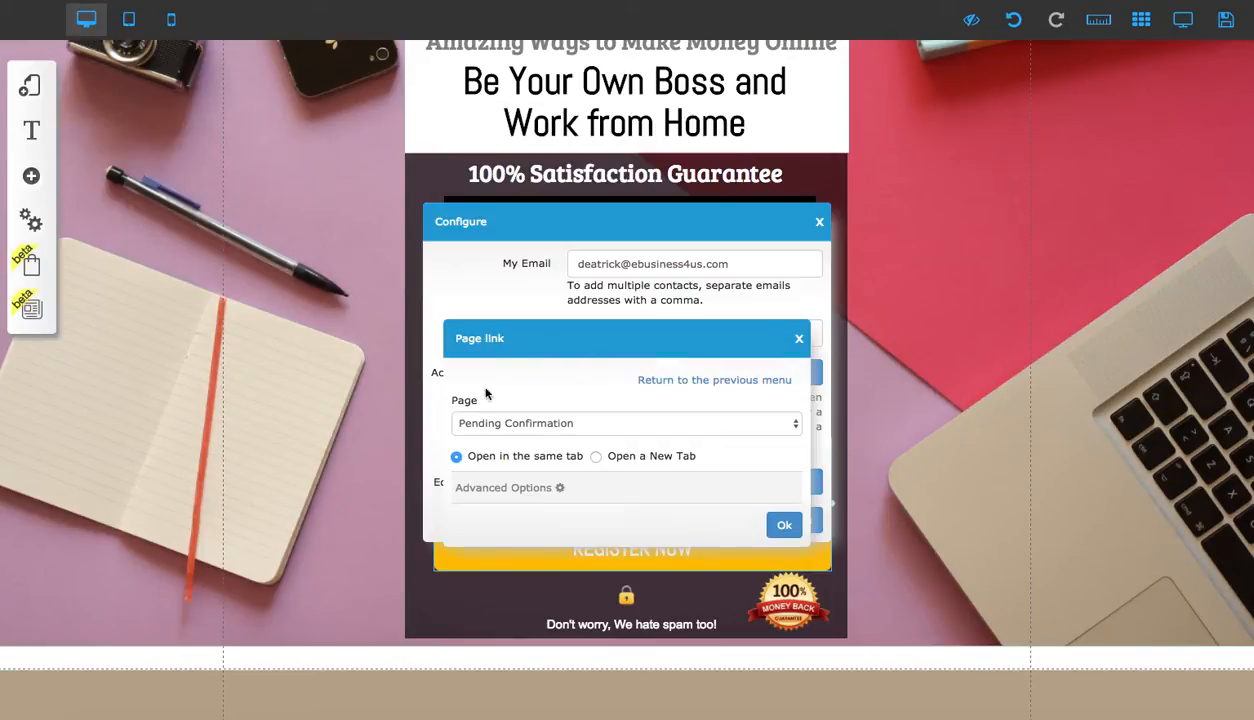
pyautogui.click(719, 381)
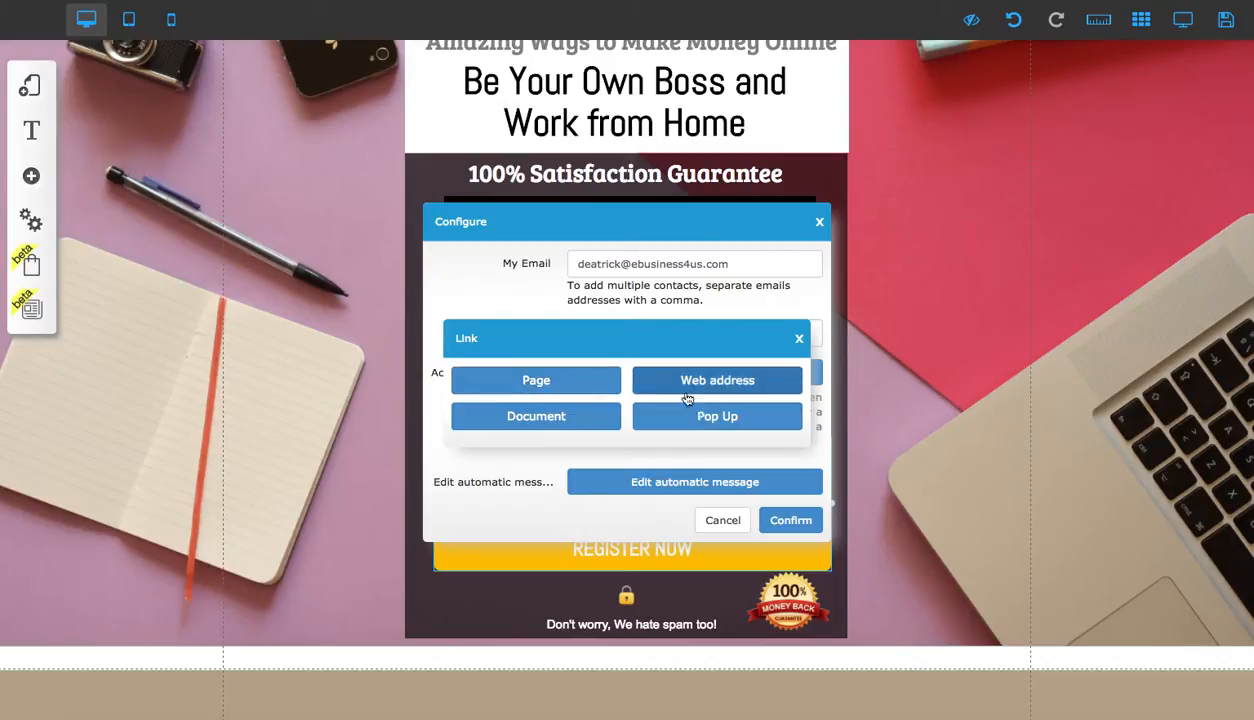
pyautogui.click(536, 383)
pyautogui.click(588, 422)
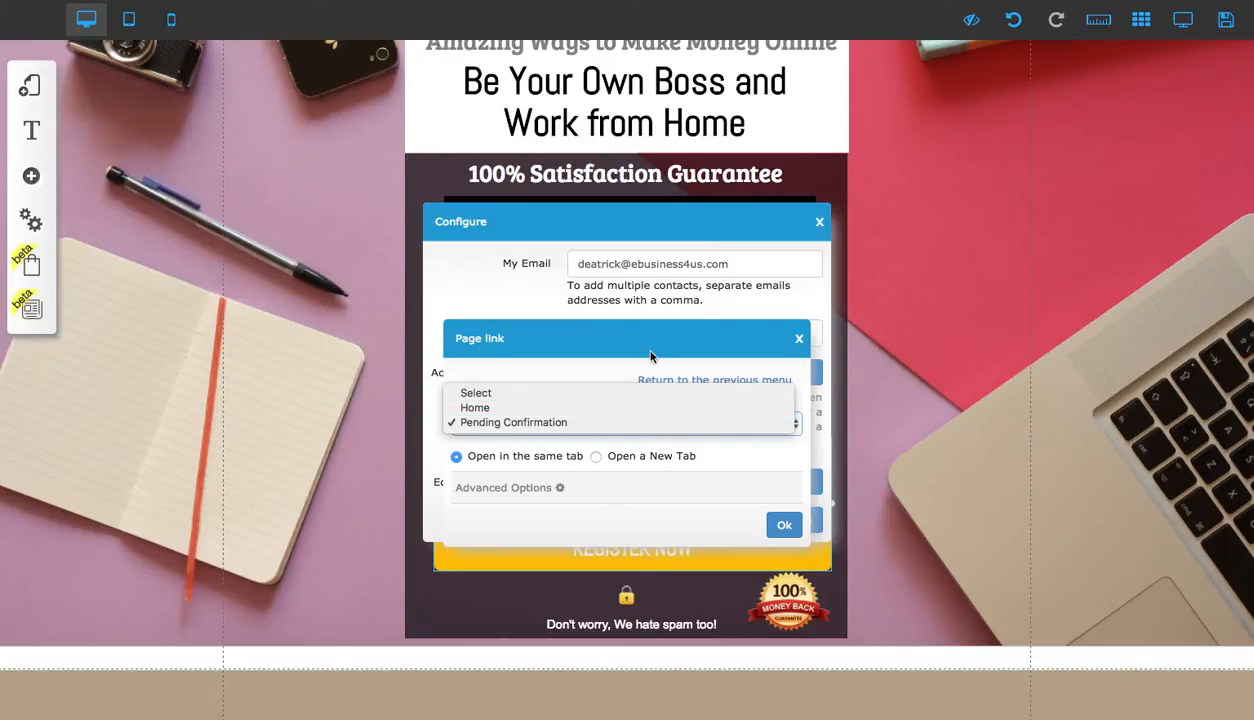
pyautogui.click(774, 330)
pyautogui.click(798, 338)
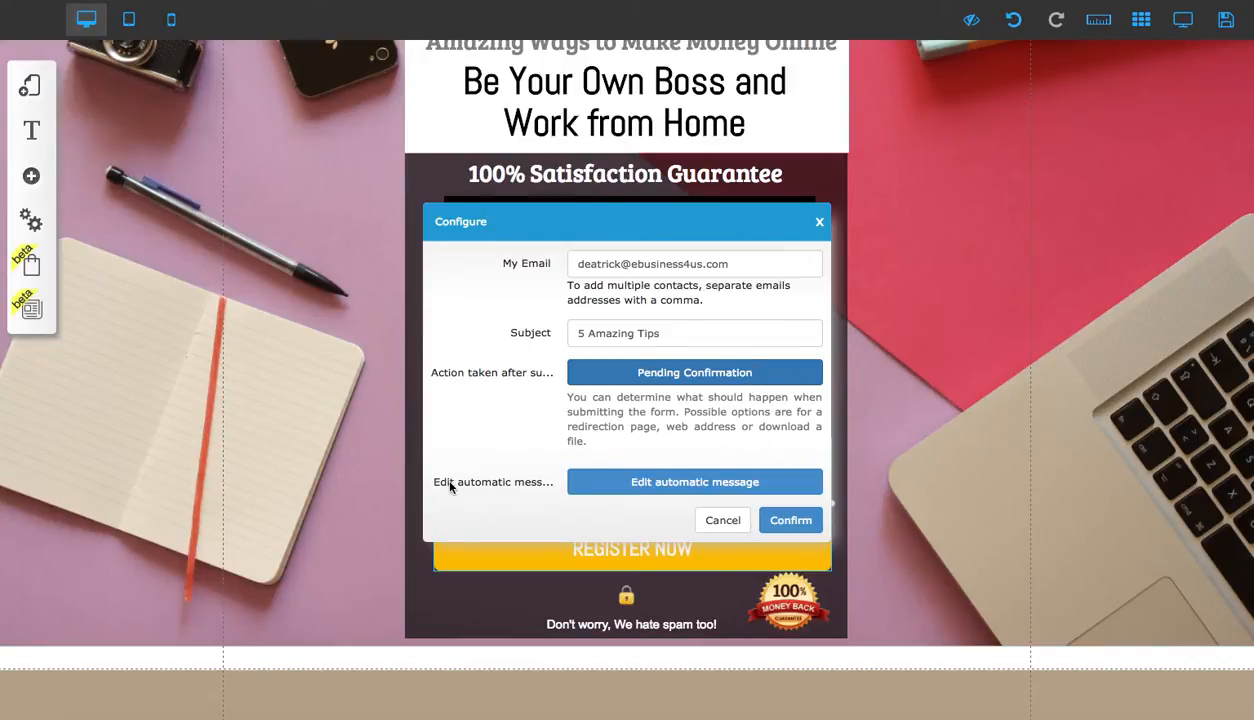
# Review the automatic reply message, keeping input_text as the reply field, and confirm the form configuration
pyautogui.click(627, 481)
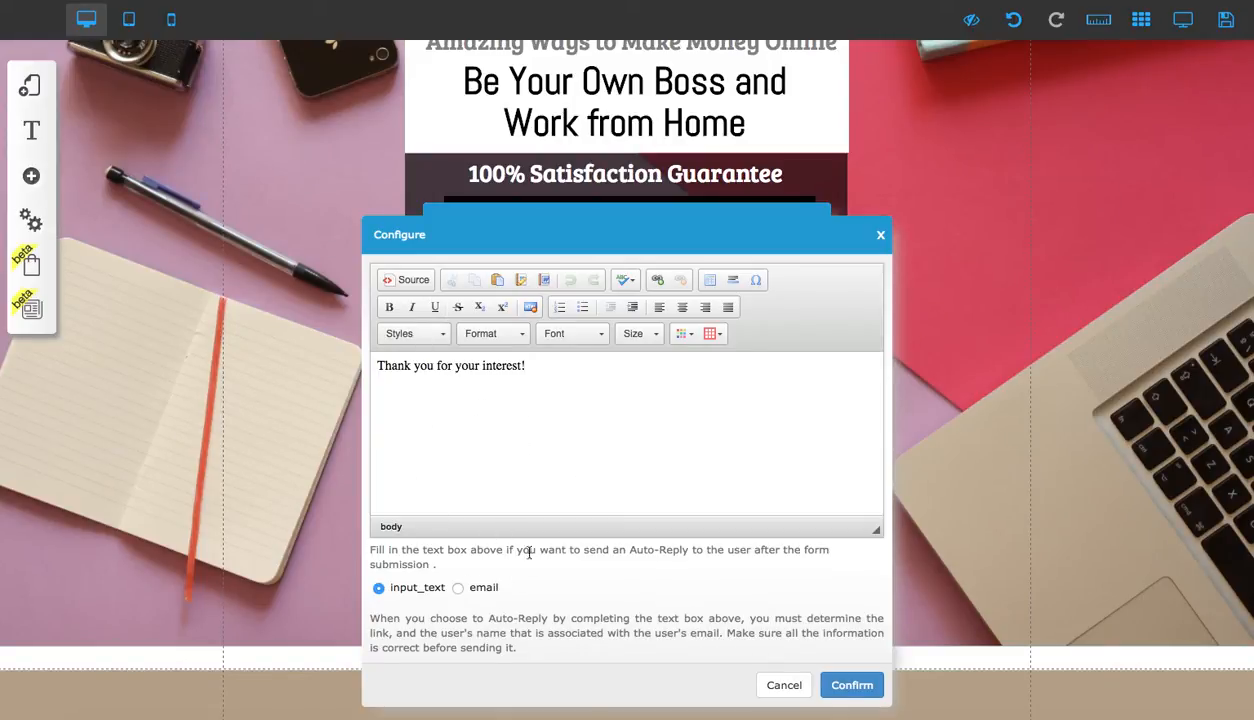
pyautogui.click(458, 590)
pyautogui.click(379, 590)
pyautogui.click(848, 685)
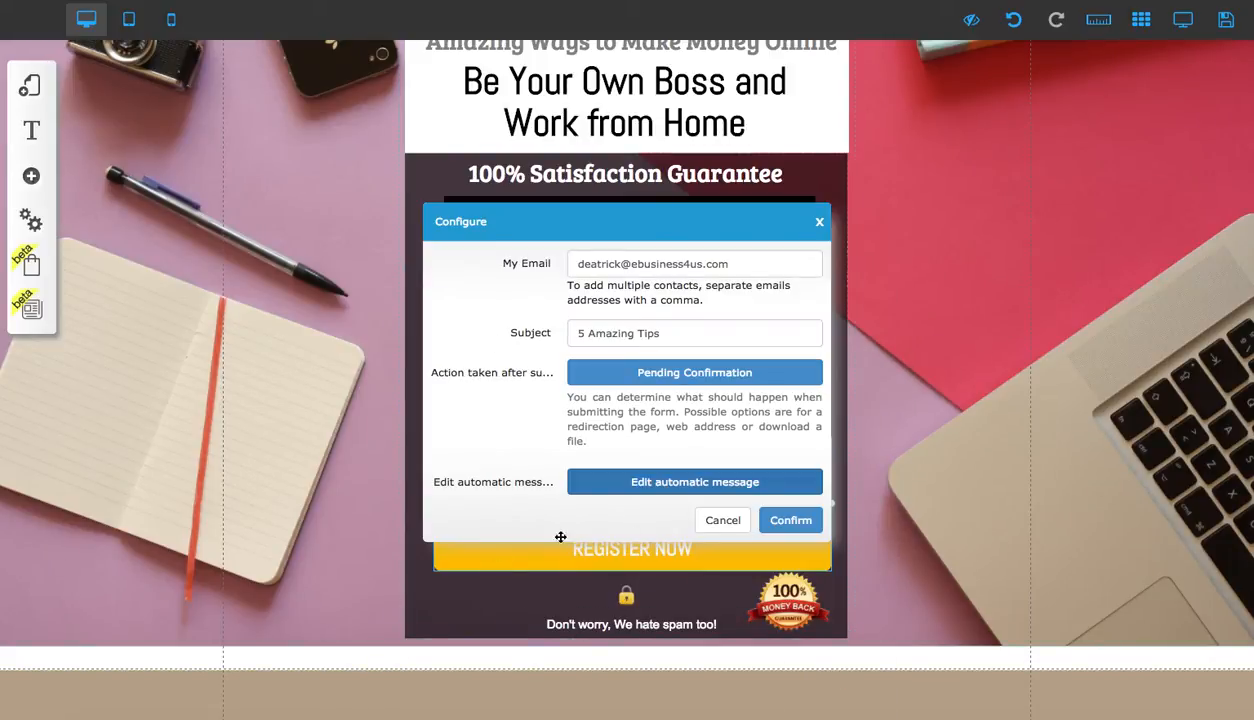
pyautogui.click(800, 520)
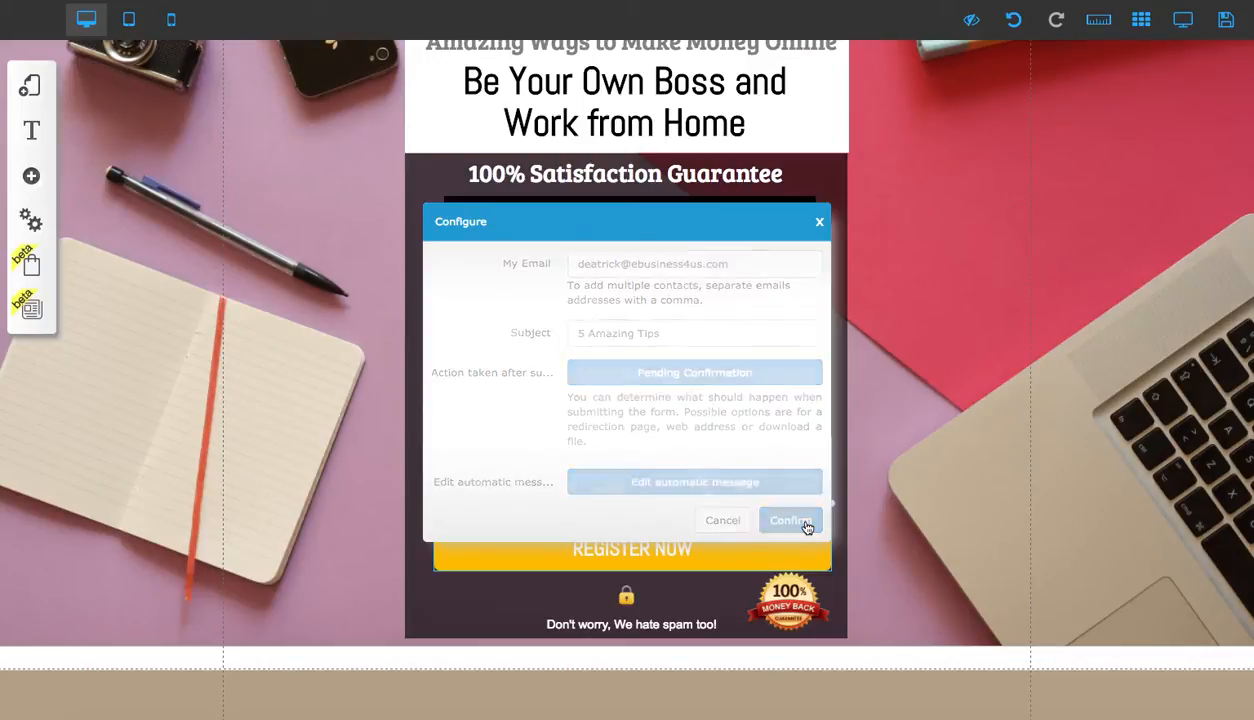
# Open the Default submission settings to edit the form's Action URL destination
pyautogui.click(689, 395)
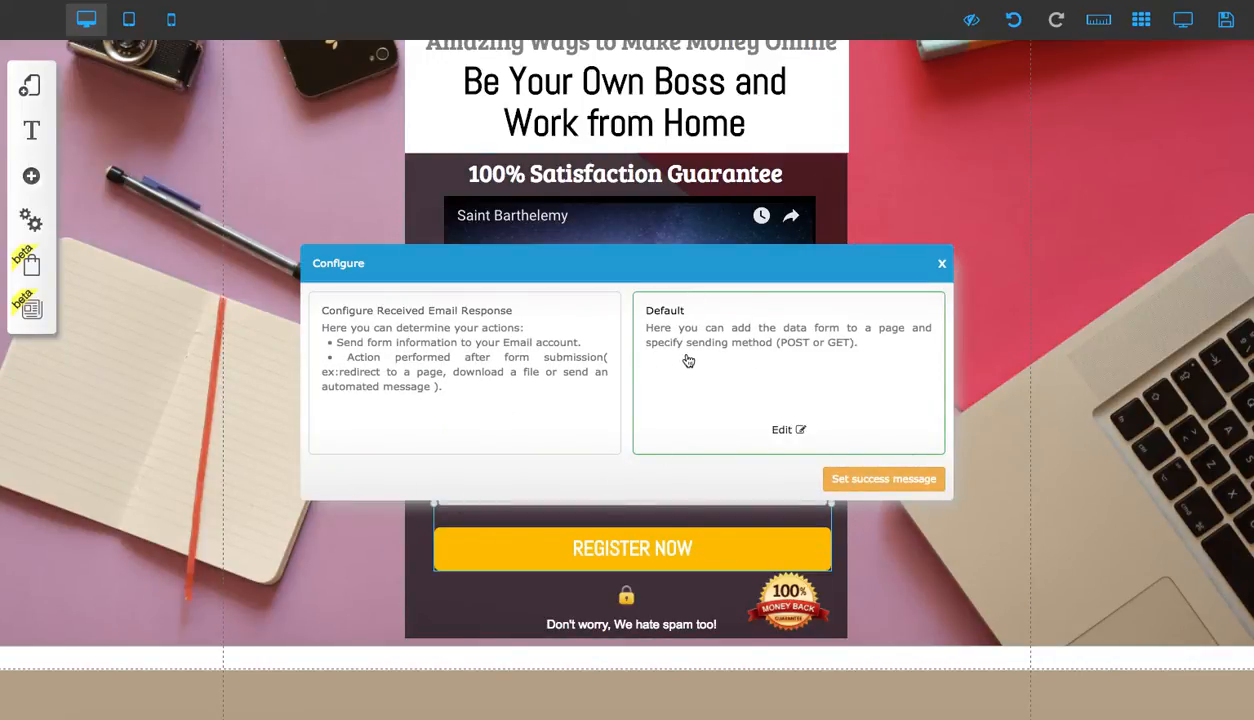
pyautogui.click(788, 430)
pyautogui.click(522, 336)
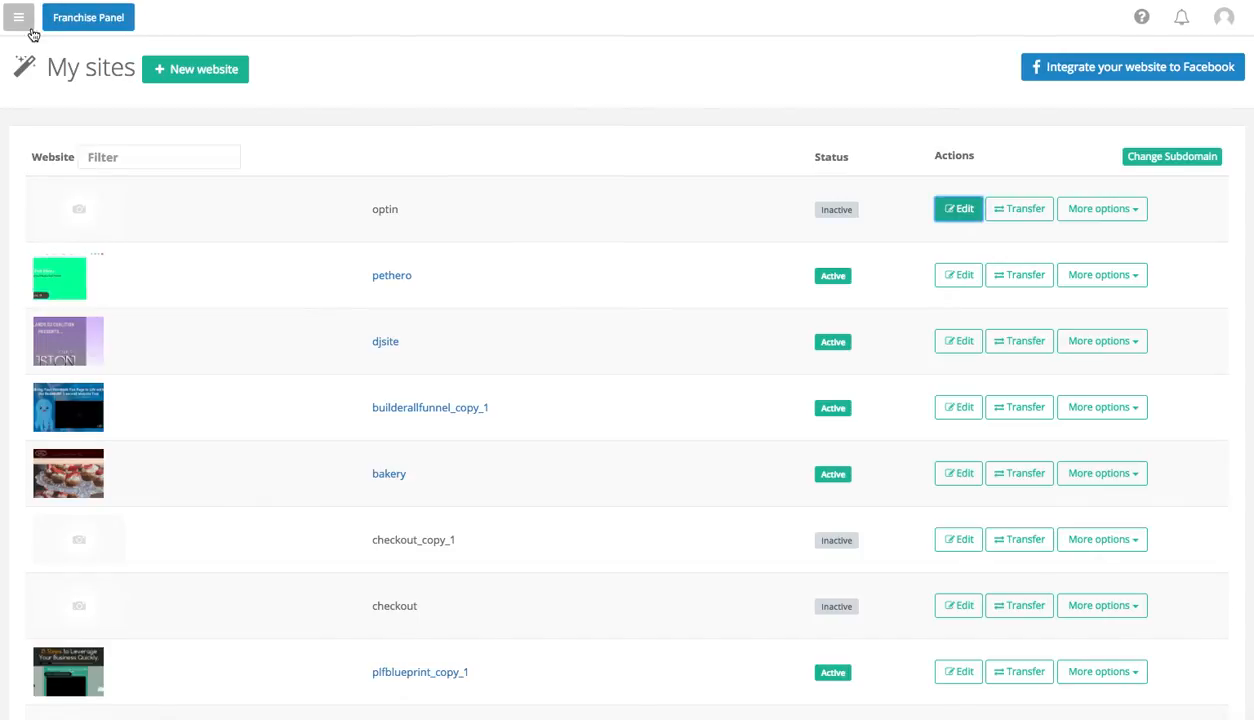
# Open the Email Marketing tool and the Subscribe form page of the My PLF List
pyautogui.click(30, 30)
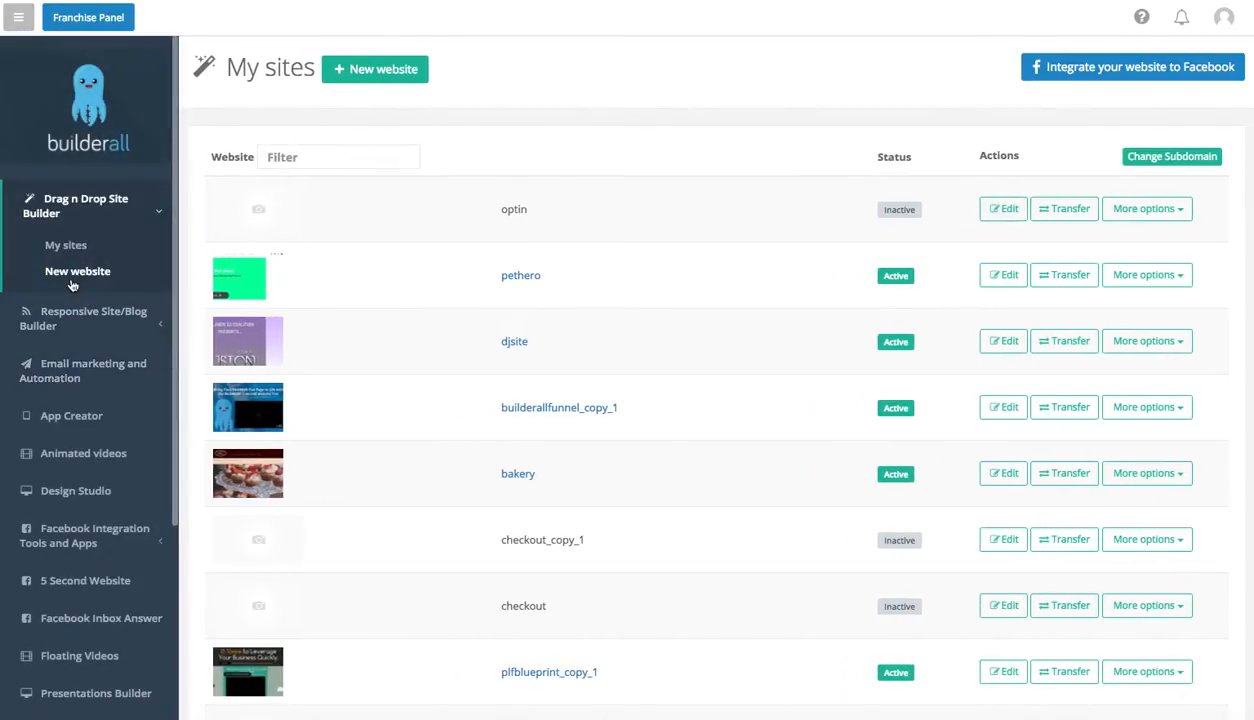
pyautogui.click(75, 382)
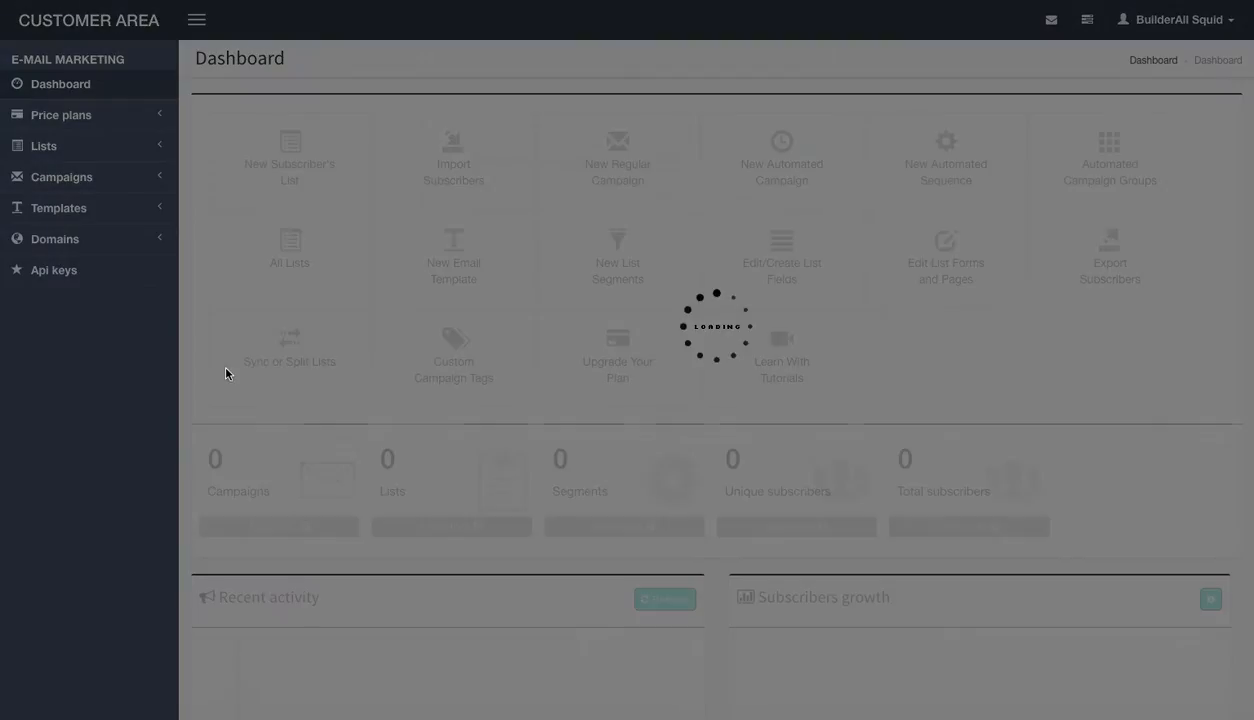
pyautogui.click(729, 238)
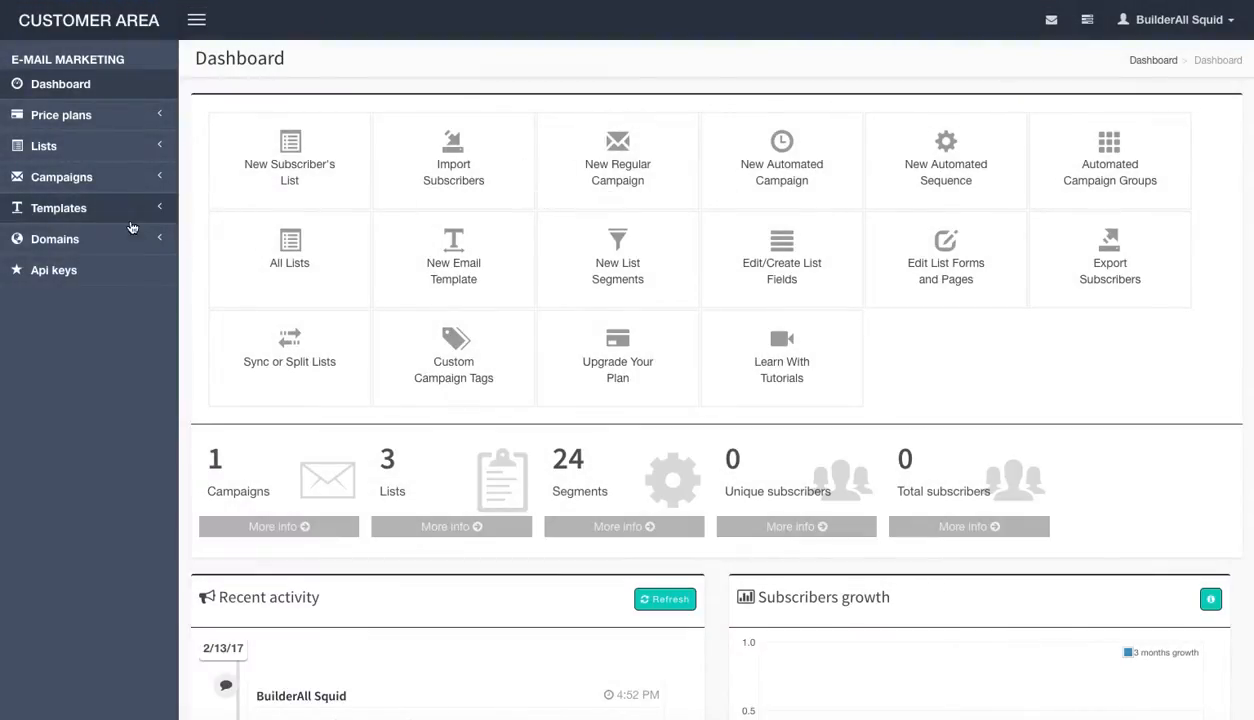
pyautogui.click(50, 146)
pyautogui.click(55, 172)
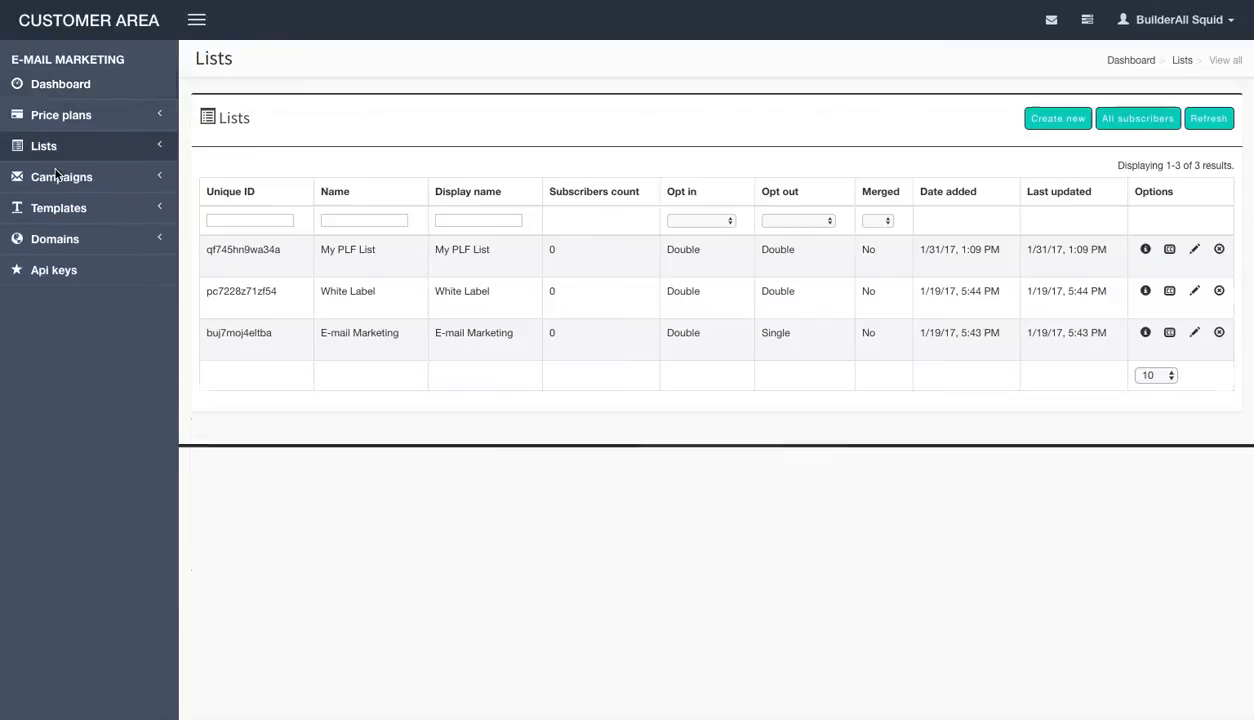
pyautogui.click(260, 256)
pyautogui.click(841, 254)
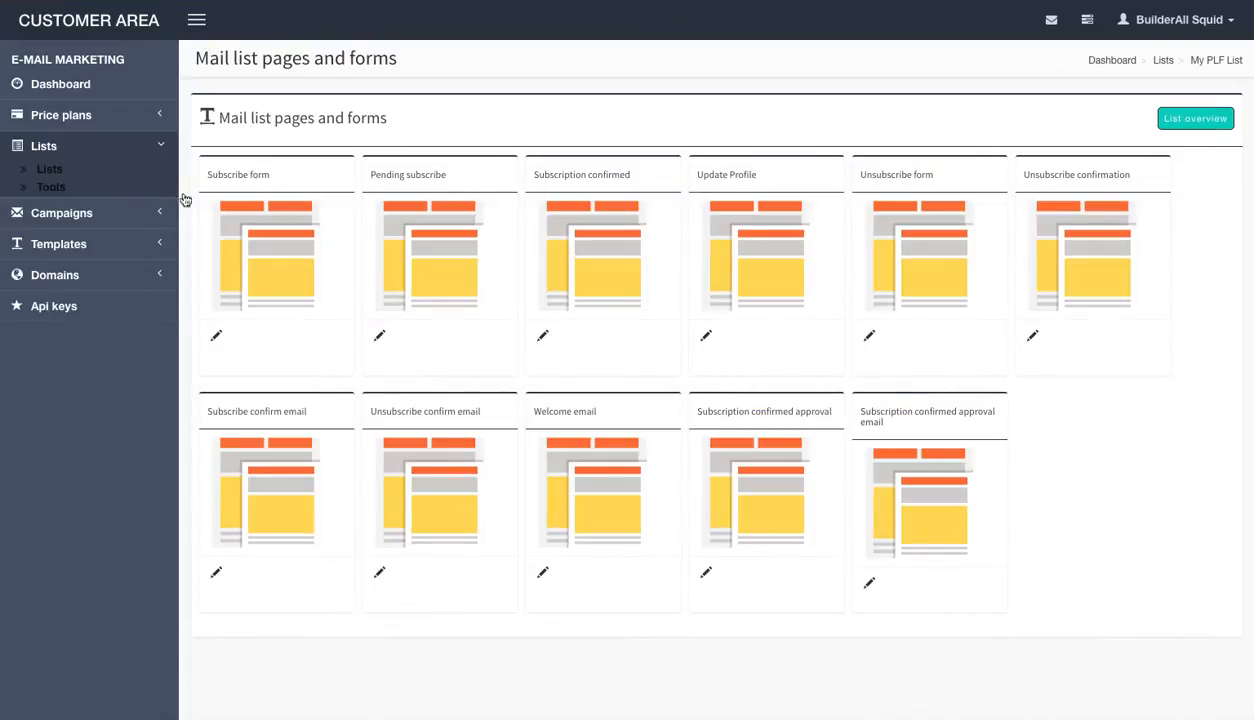
pyautogui.click(216, 337)
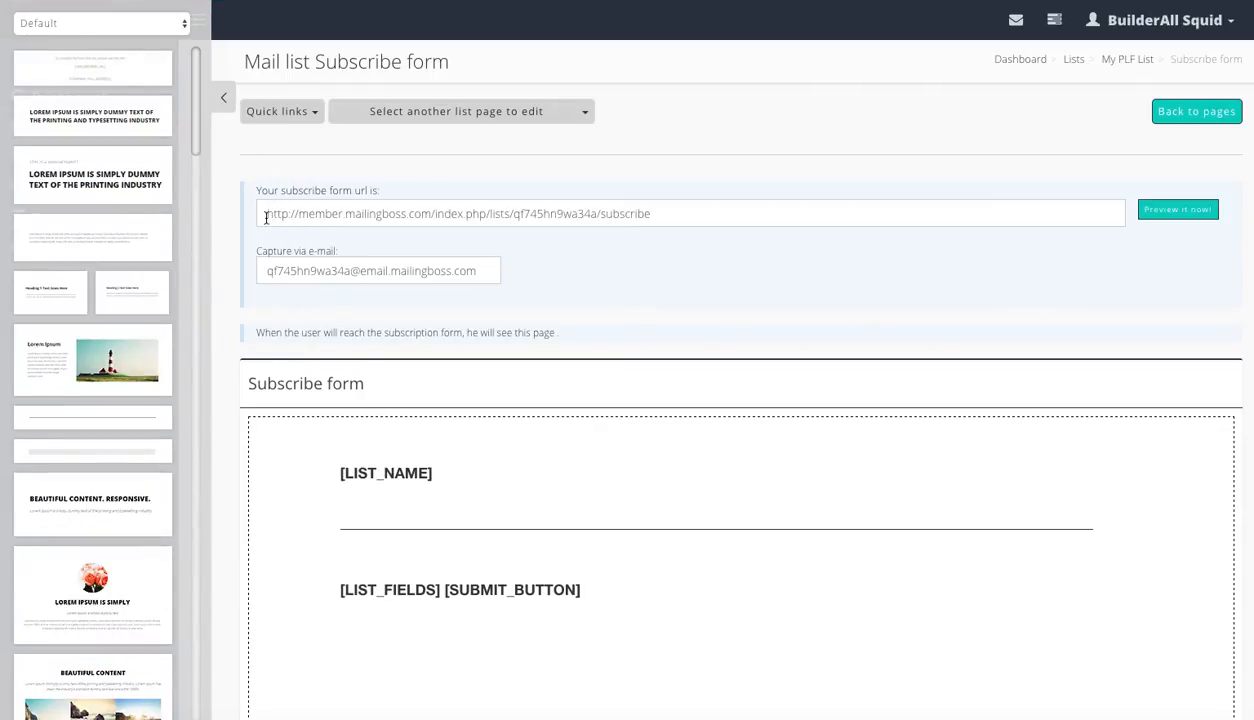
# Copy the subscribe form URL and paste it into the opt-in form's Action field
pyautogui.click(264, 218)
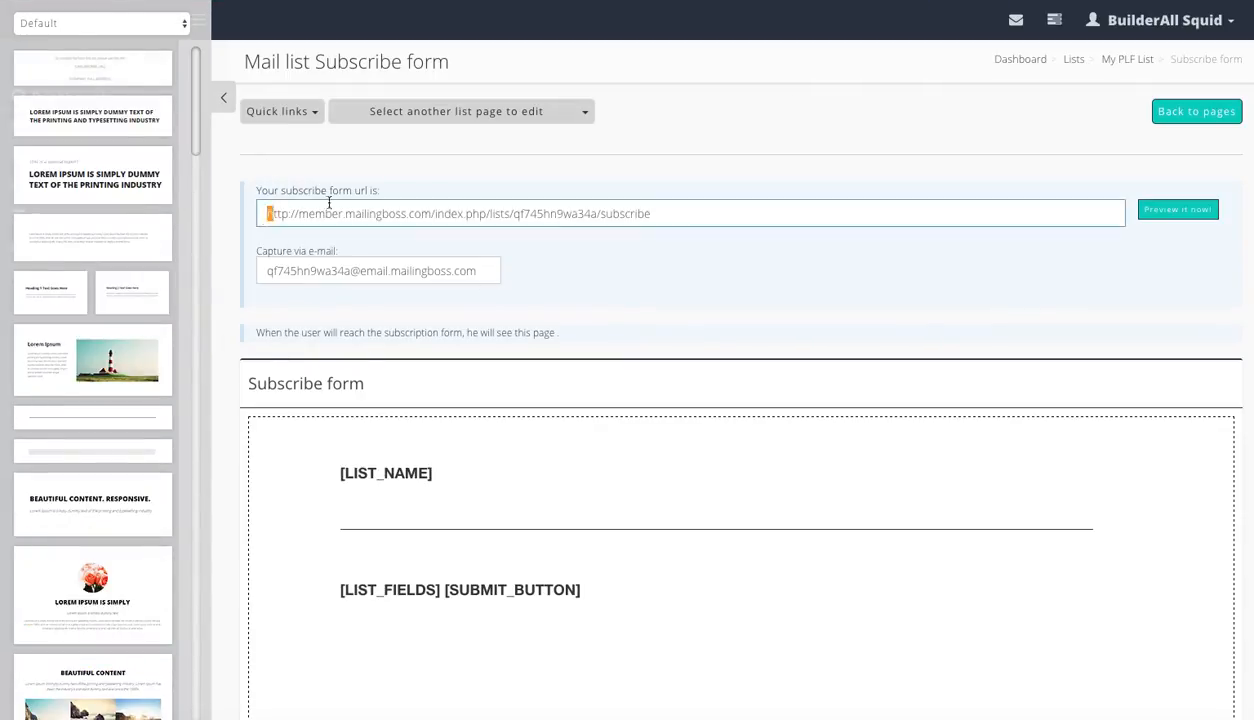
pyautogui.tripleClick(717, 224)
pyautogui.hotkey('ctrl', 'c')
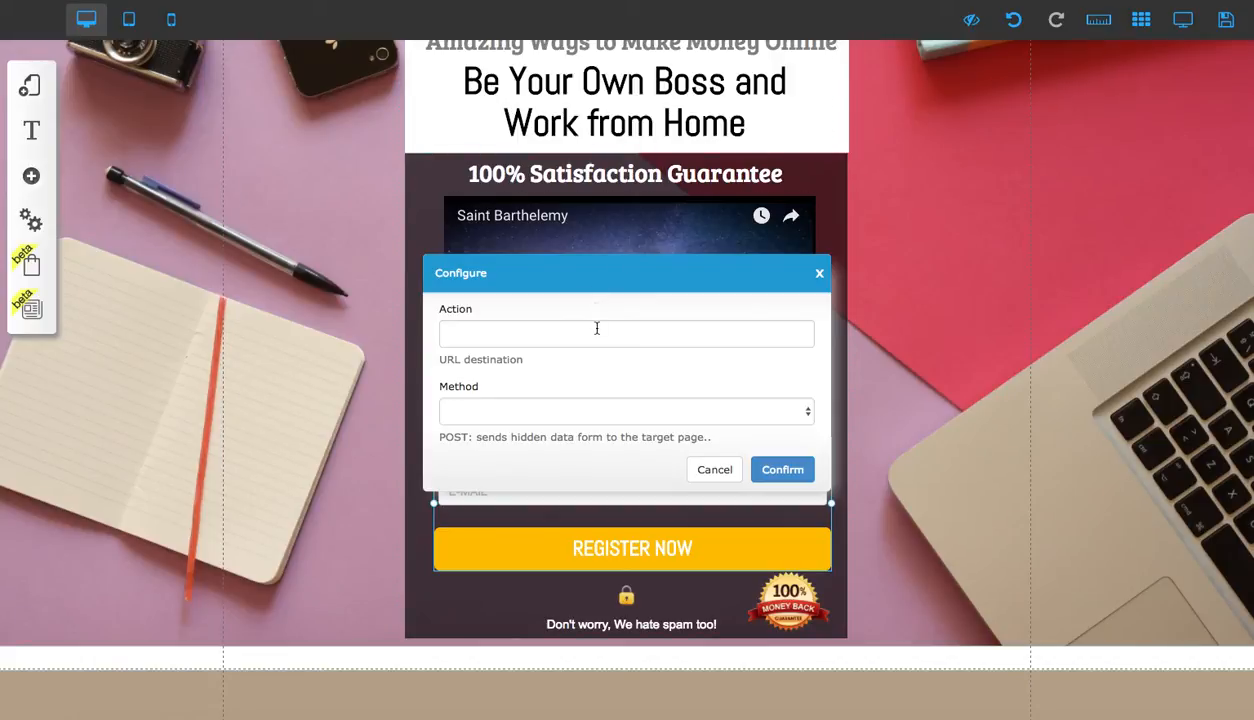
pyautogui.click(597, 327)
pyautogui.hotkey('ctrl', 'v')
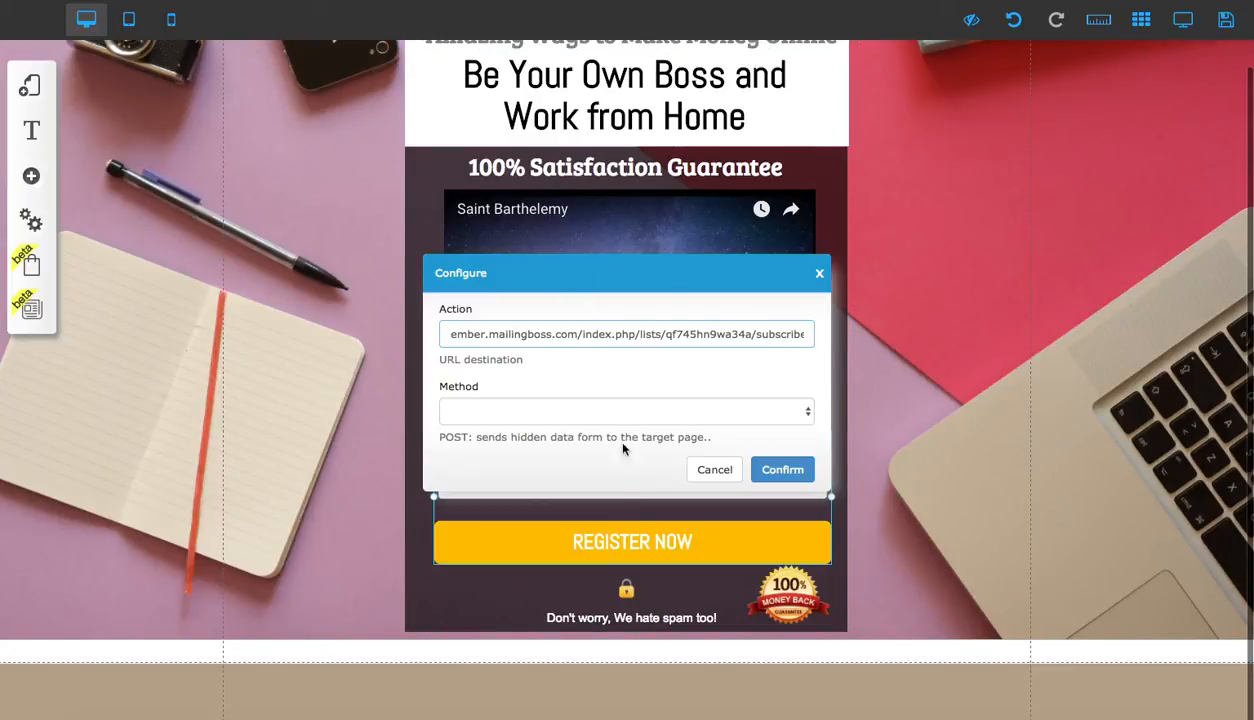
# Open the Email Marketing elements and browse the available contact form layouts
pyautogui.scroll(2, 631, 529)
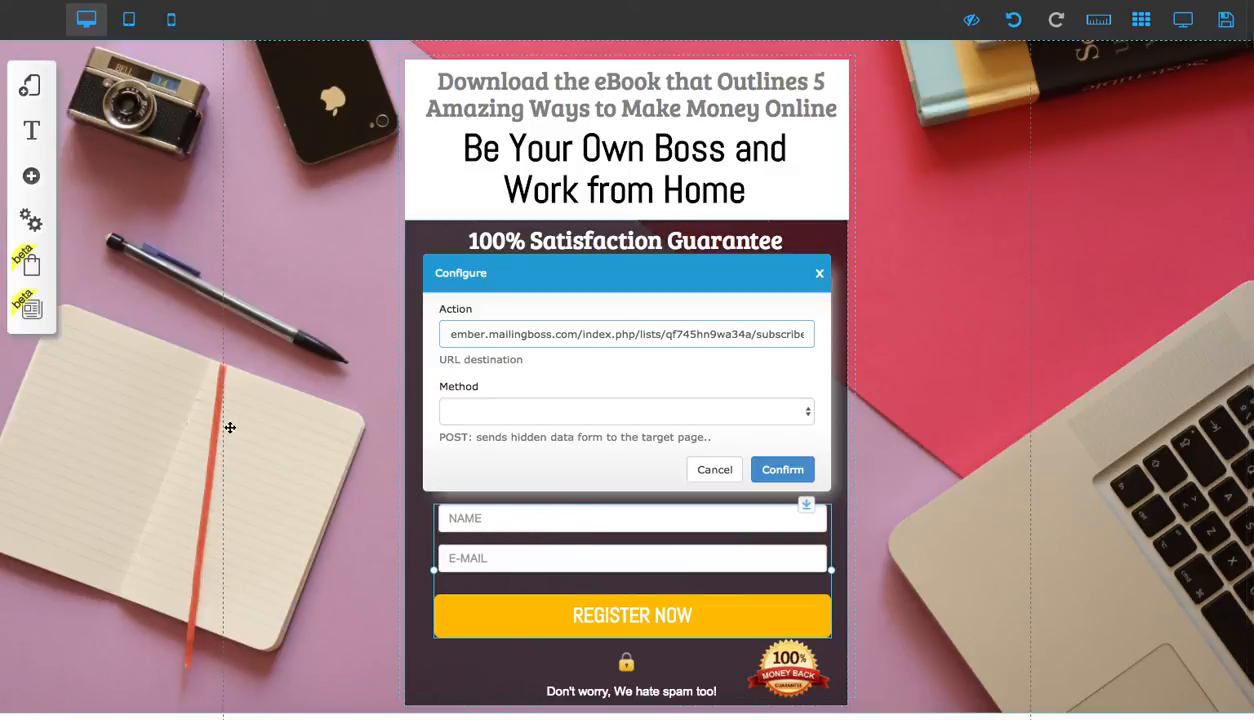
pyautogui.click(31, 176)
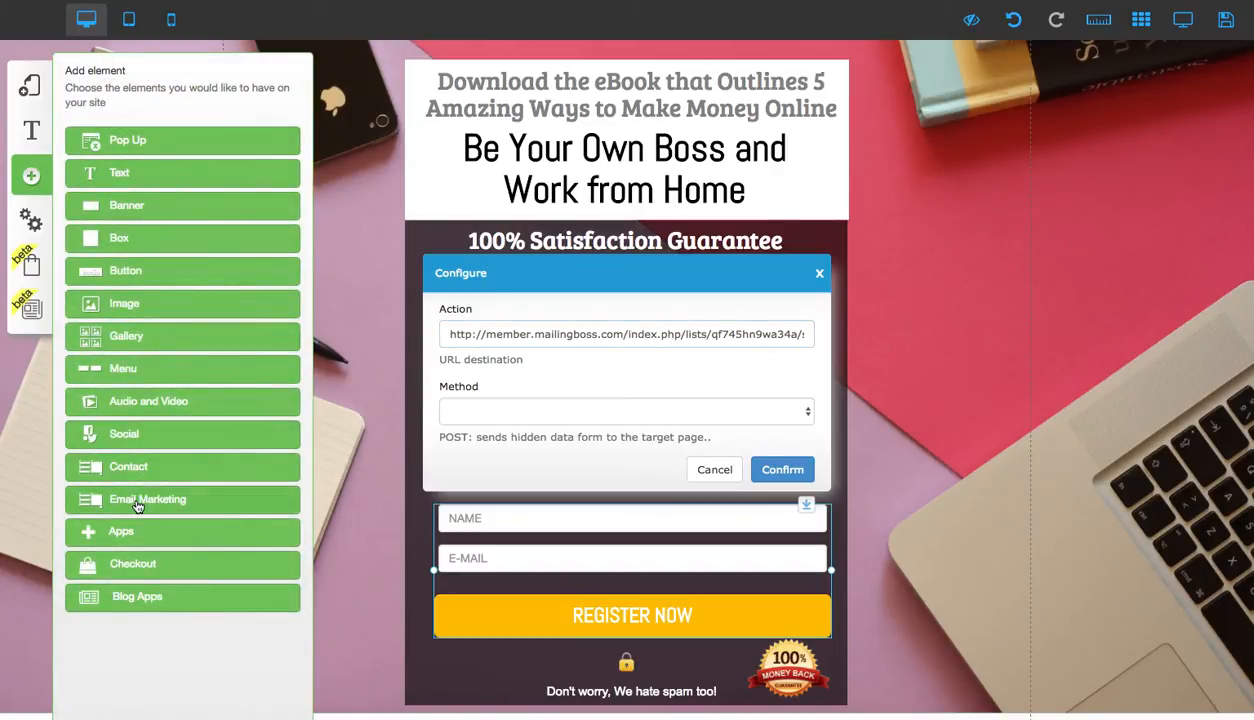
pyautogui.click(138, 500)
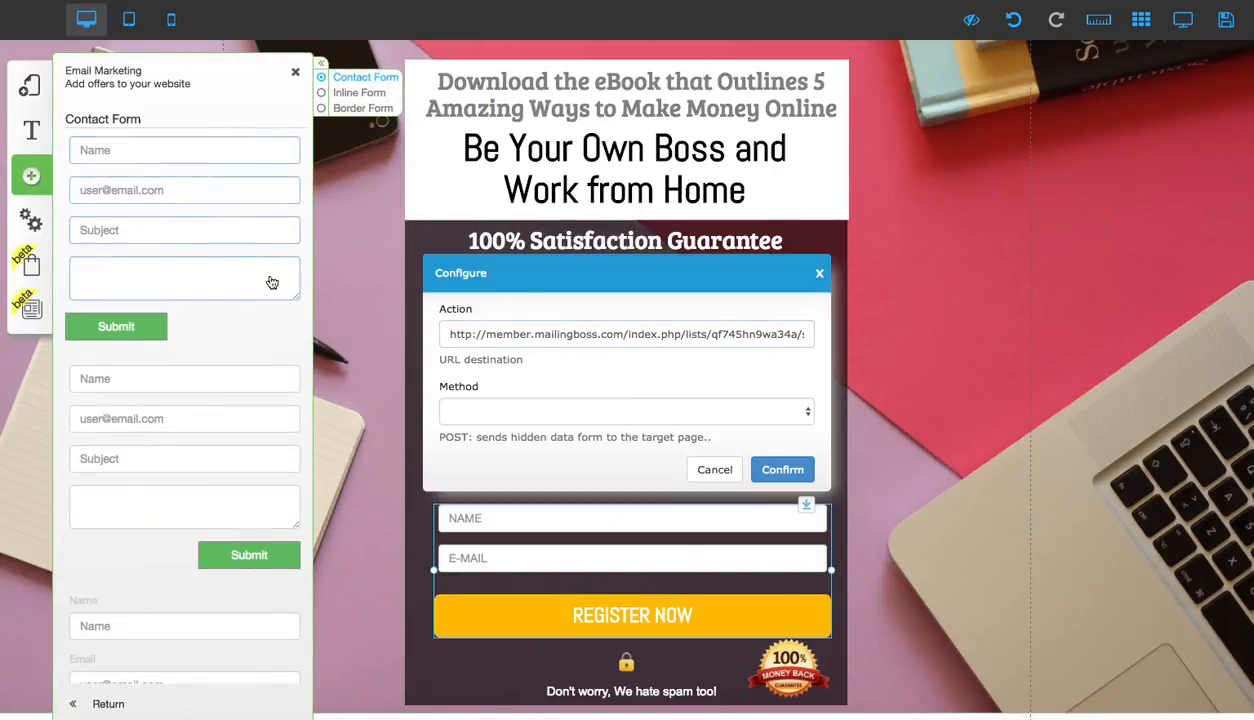
pyautogui.scroll(-10, 229, 495)
pyautogui.scroll(-3, 229, 495)
pyautogui.scroll(8, 229, 495)
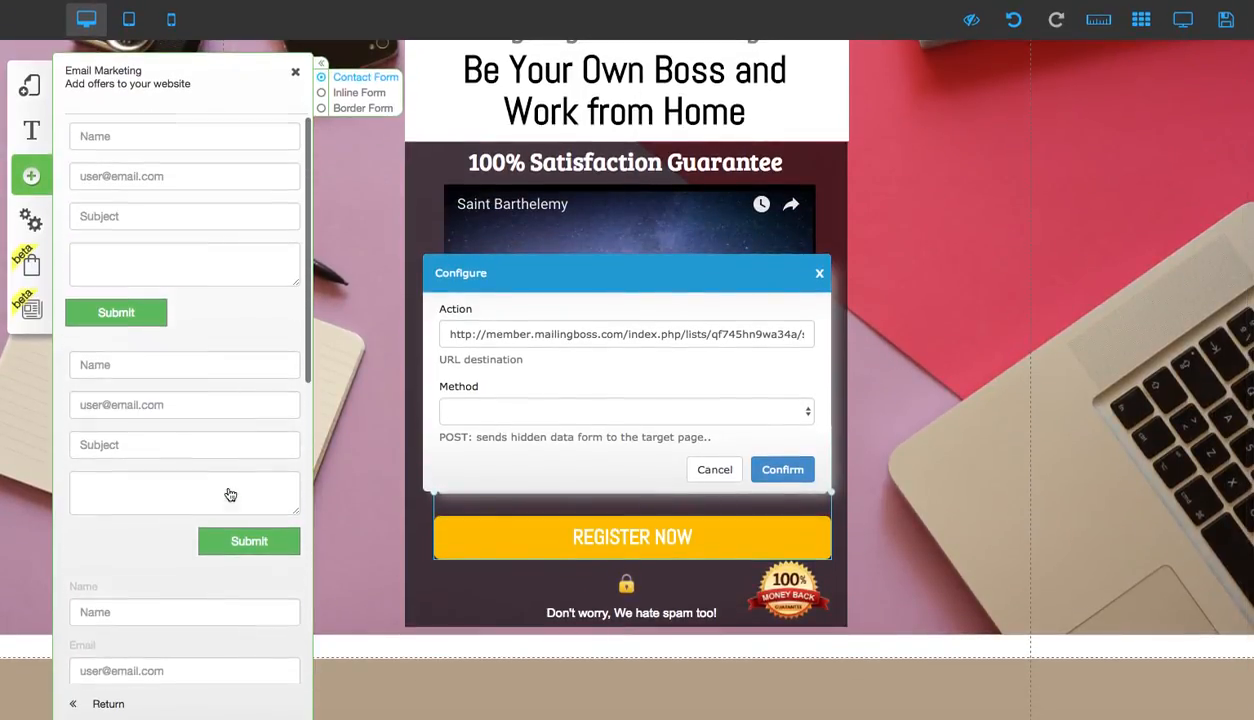
pyautogui.scroll(3, 229, 495)
# Cancel the form's Configure dialogs and delete the existing opt-in form from the page
pyautogui.click(716, 469)
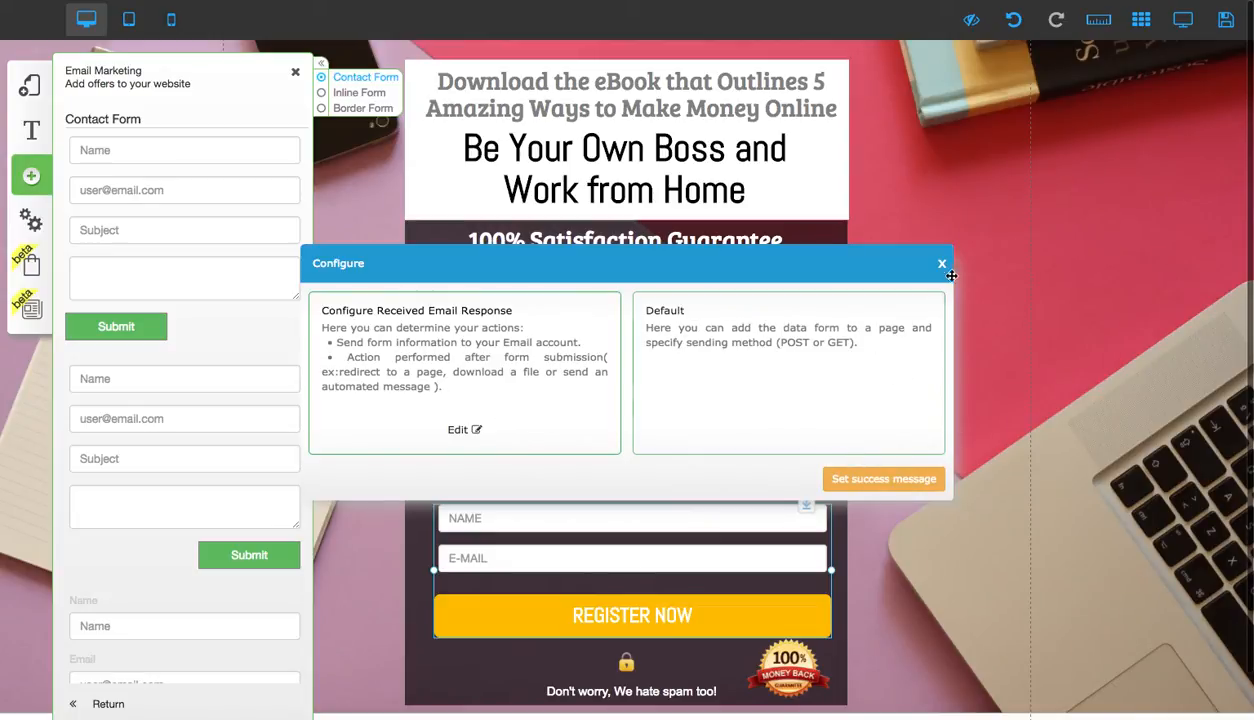
pyautogui.click(941, 264)
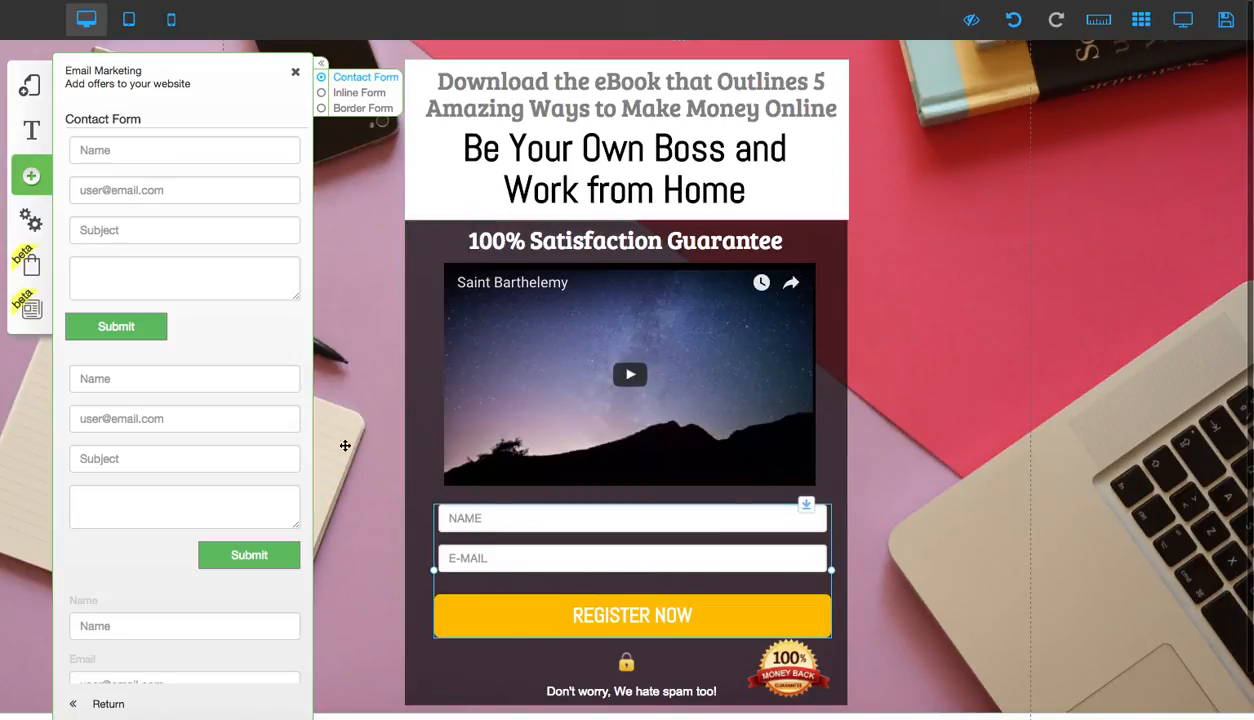
pyautogui.click(608, 545)
pyautogui.moveTo(568, 476); pyautogui.dragTo(133, 42)
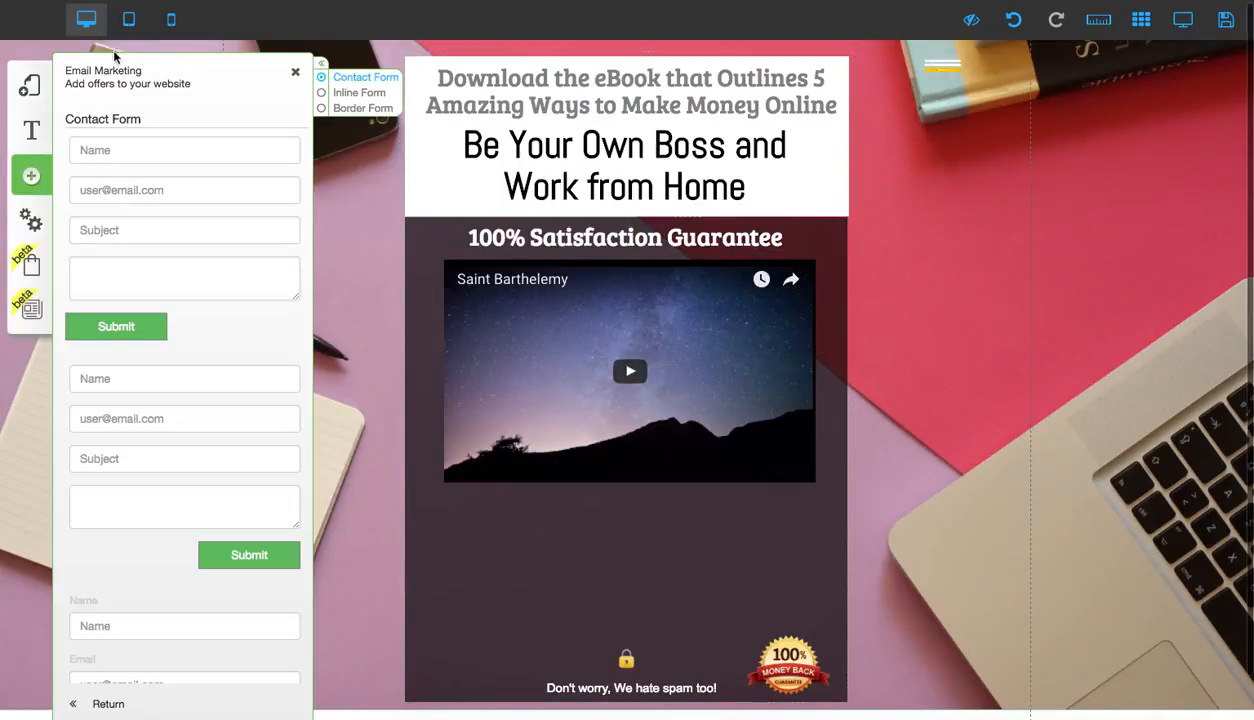
# Add a new Email Marketing contact form to the page, linked to the E-mail Marketing list
pyautogui.click(131, 229)
pyautogui.click(524, 402)
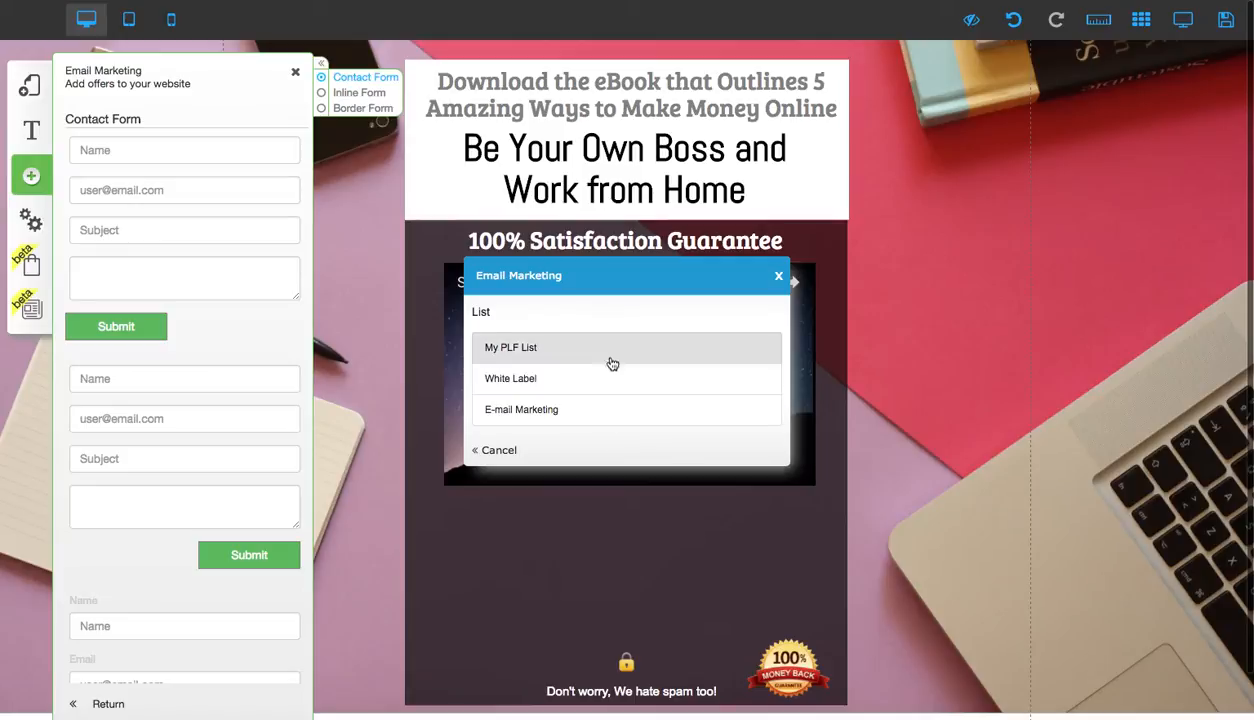
pyautogui.click(598, 412)
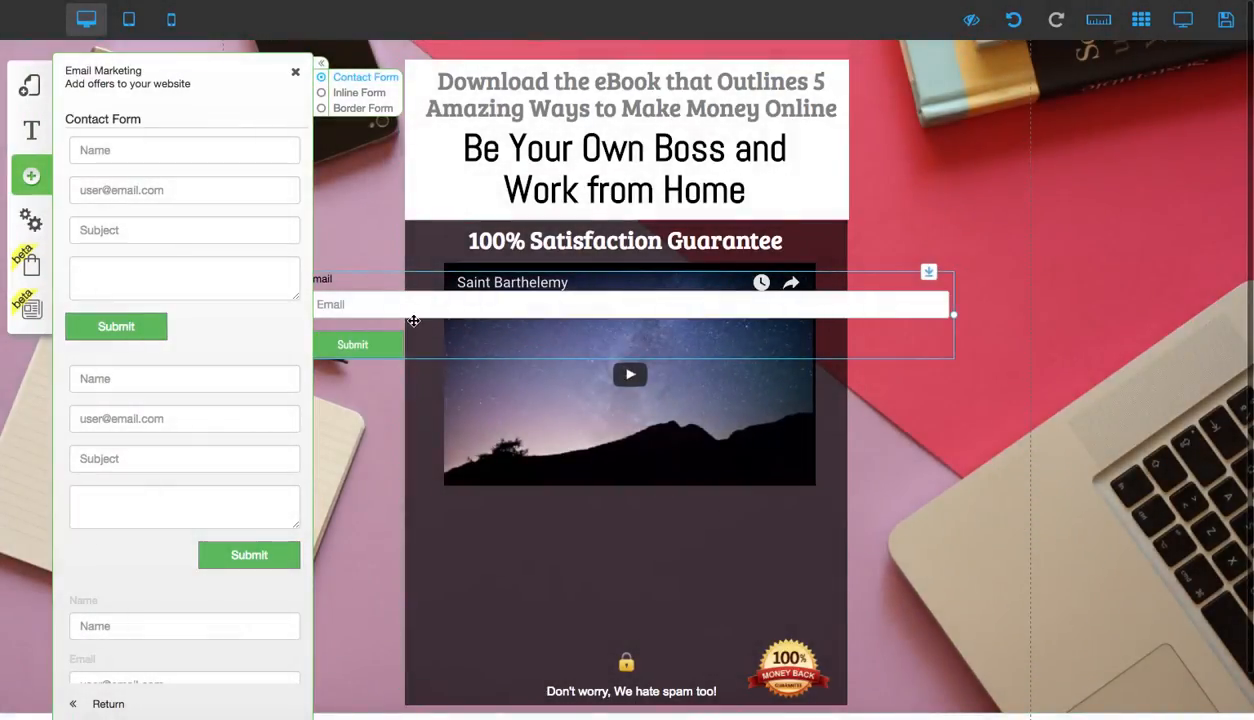
# Move the new form below the video and resize it to fit the content column
pyautogui.moveTo(419, 317); pyautogui.dragTo(529, 559)
pyautogui.moveTo(1076, 563); pyautogui.dragTo(832, 575)
pyautogui.moveTo(667, 564); pyautogui.dragTo(667, 572)
# Open the form's Appearance settings and apply the Mailmkt_custom_2 style
pyautogui.click(529, 549)
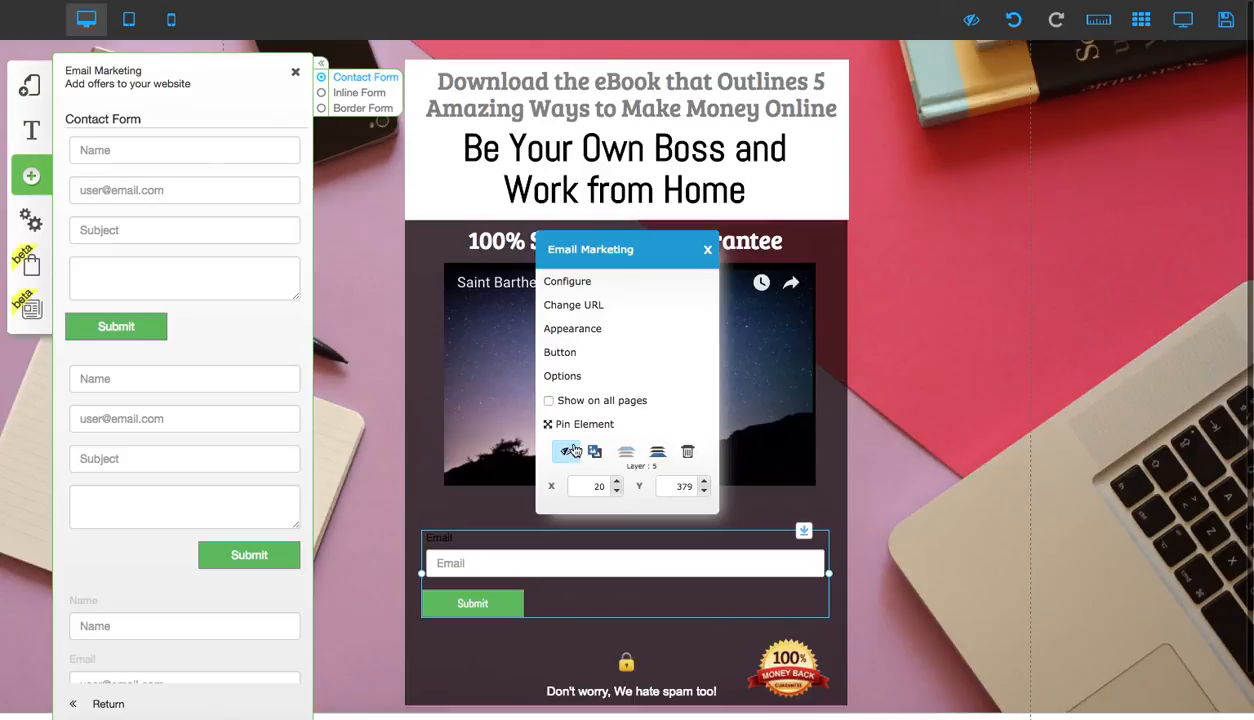
pyautogui.click(568, 331)
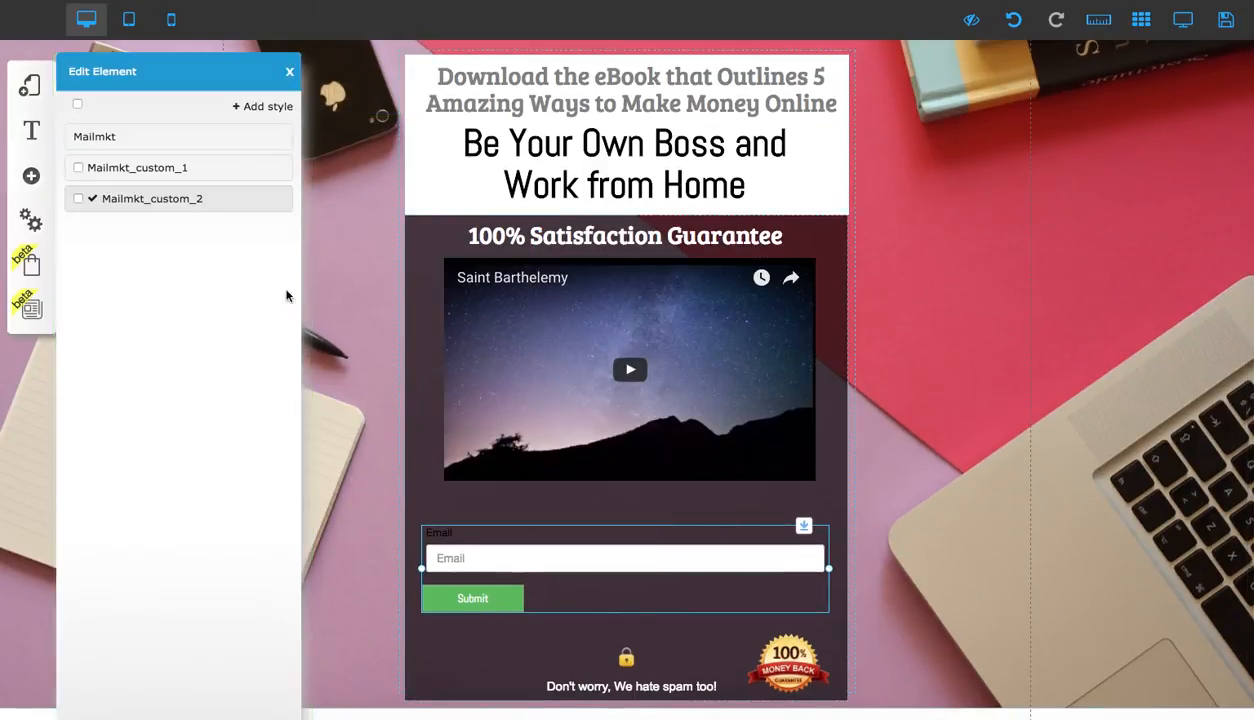
pyautogui.click(245, 201)
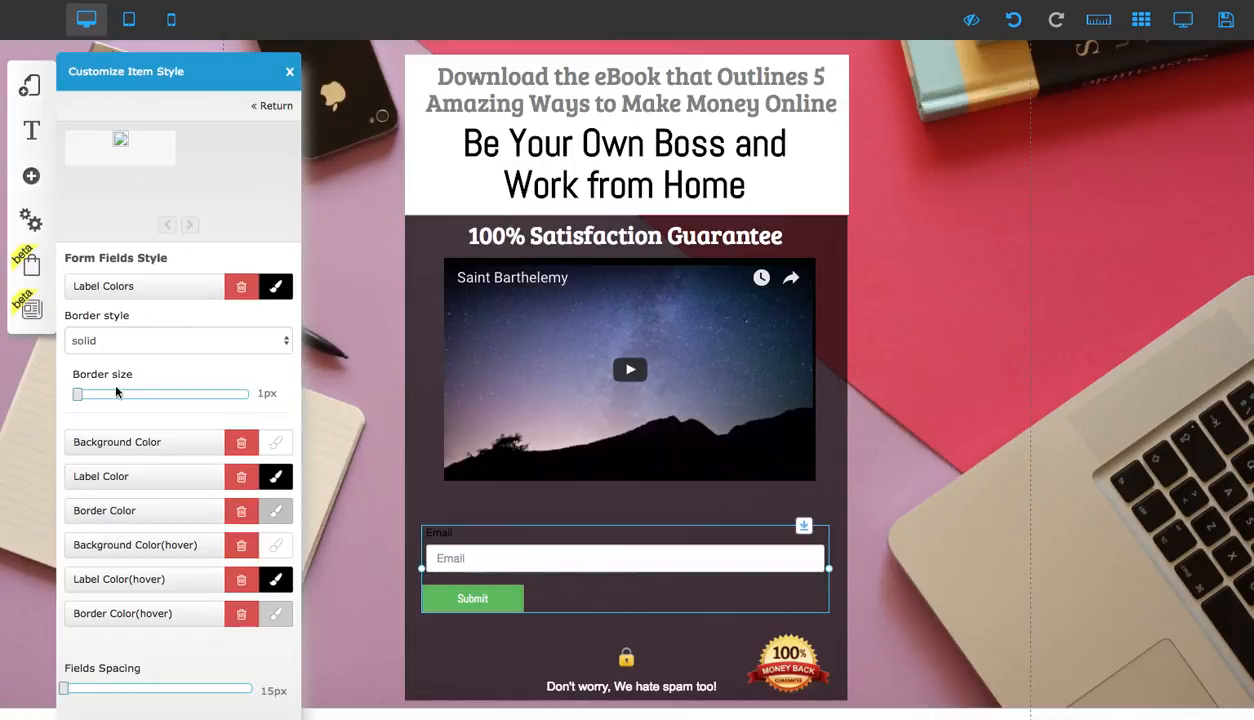
# Set the form's button alignment to Centralized
pyautogui.scroll(-4, 127, 322)
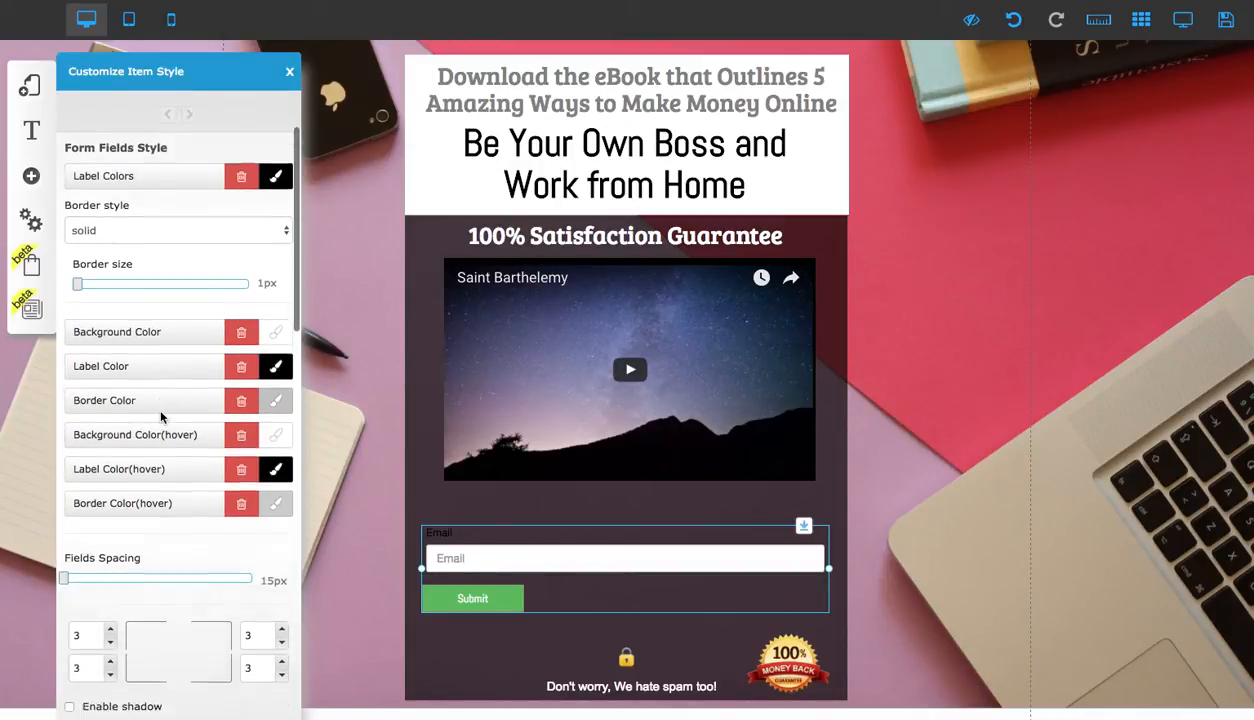
pyautogui.scroll(-15, 113, 523)
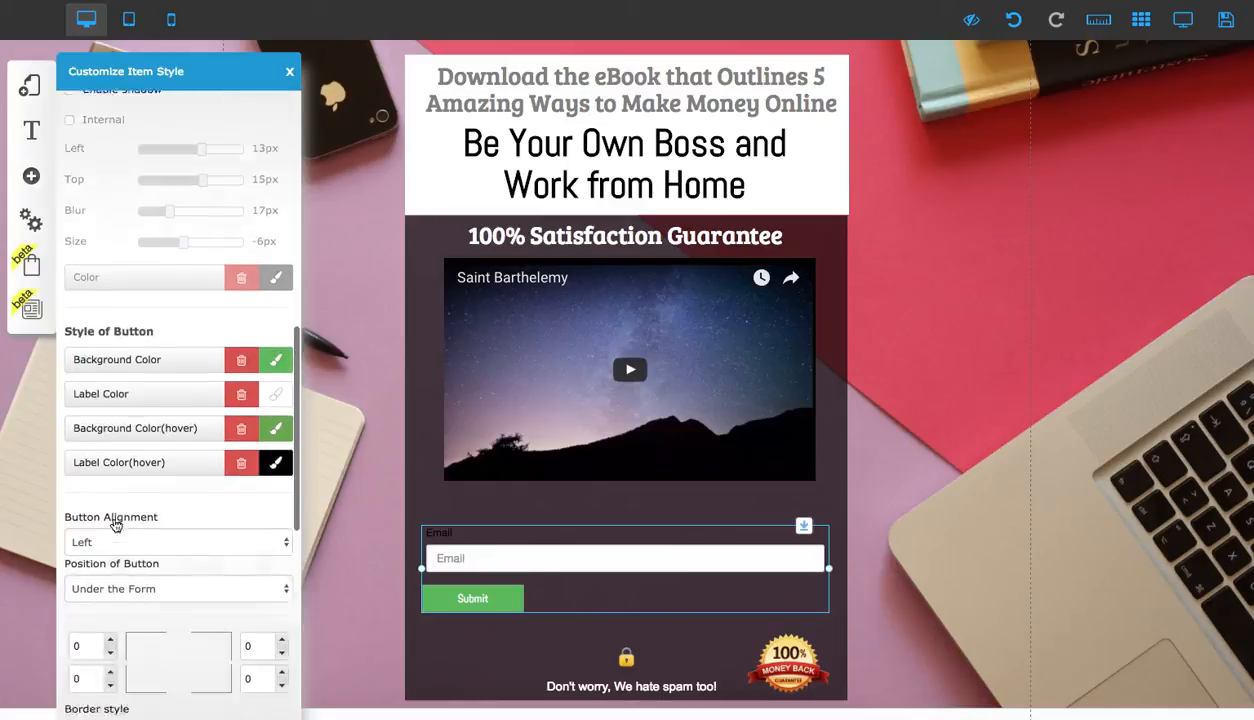
pyautogui.scroll(-1, 113, 523)
pyautogui.click(135, 412)
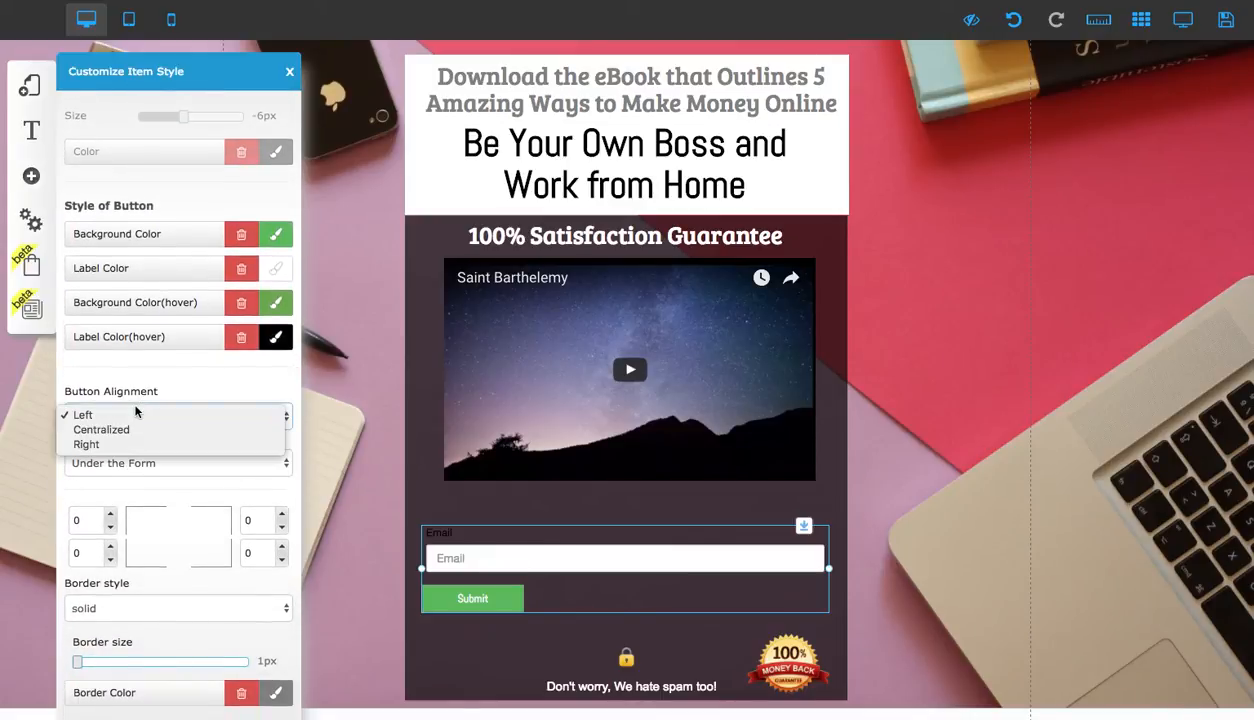
pyautogui.click(101, 430)
# Try positioning the button on the right side, then return it under the form
pyautogui.click(165, 463)
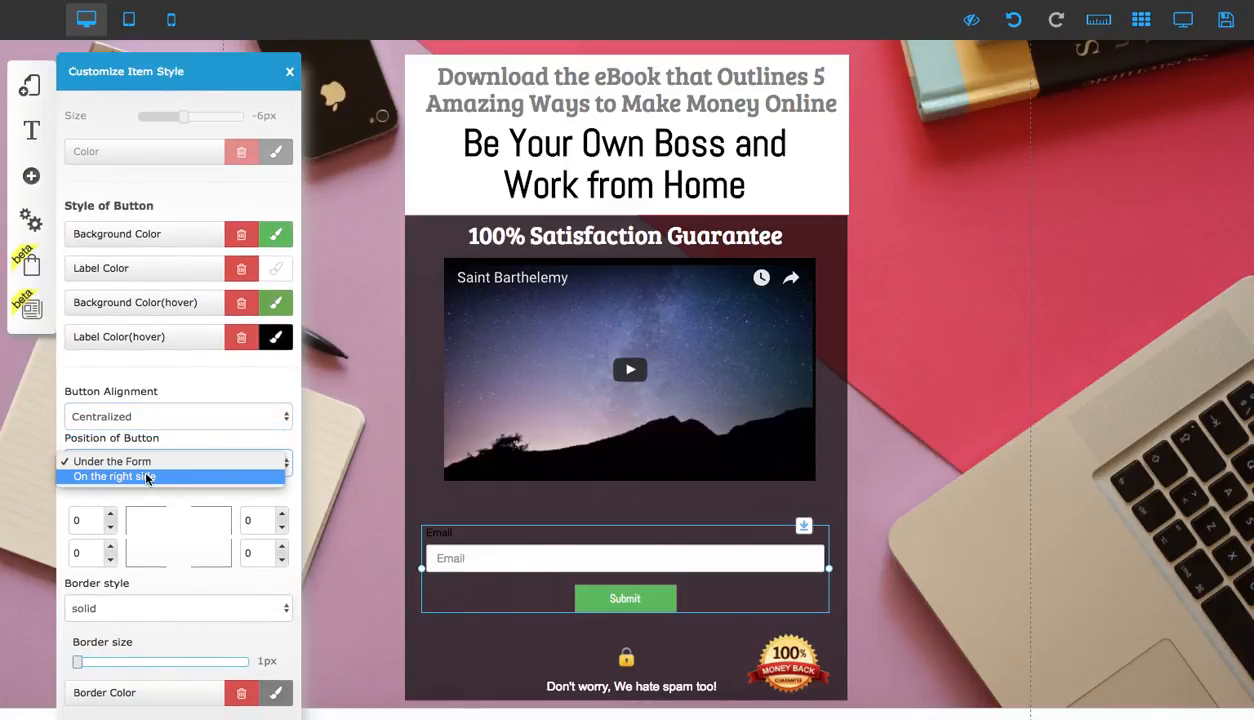
pyautogui.click(146, 477)
pyautogui.click(145, 461)
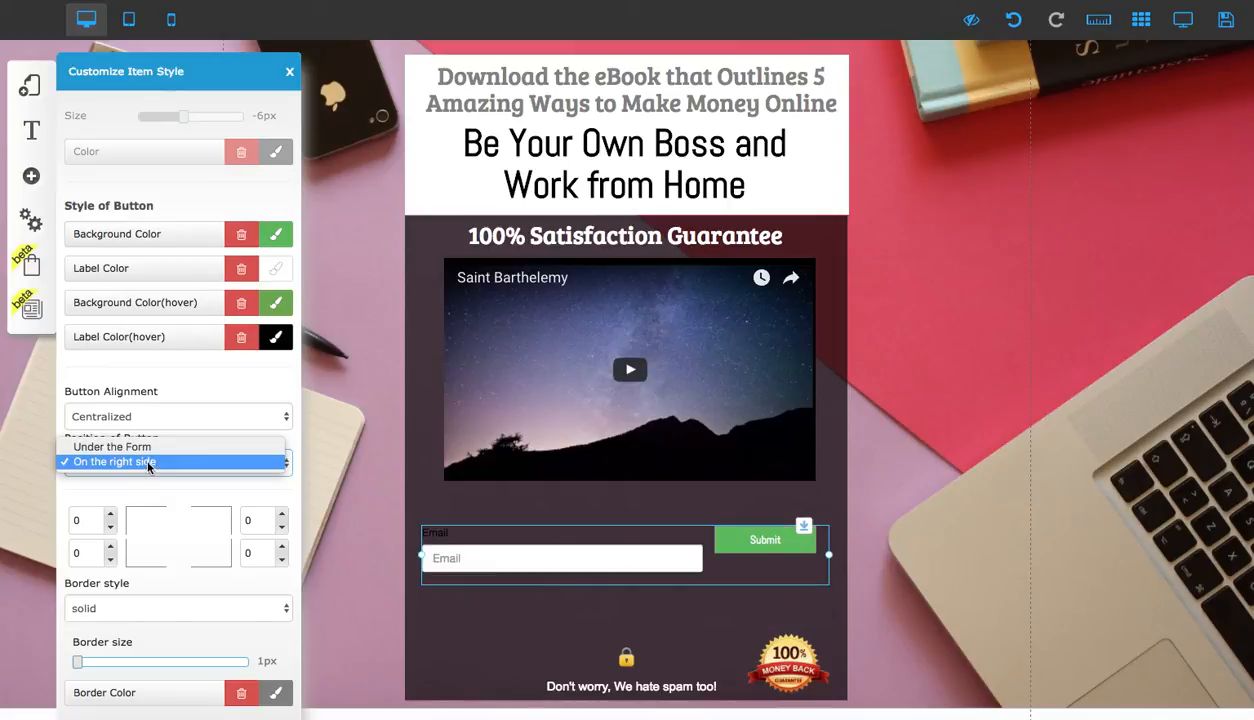
pyautogui.click(148, 450)
# Set the button's border style to hidden
pyautogui.scroll(-3, 148, 478)
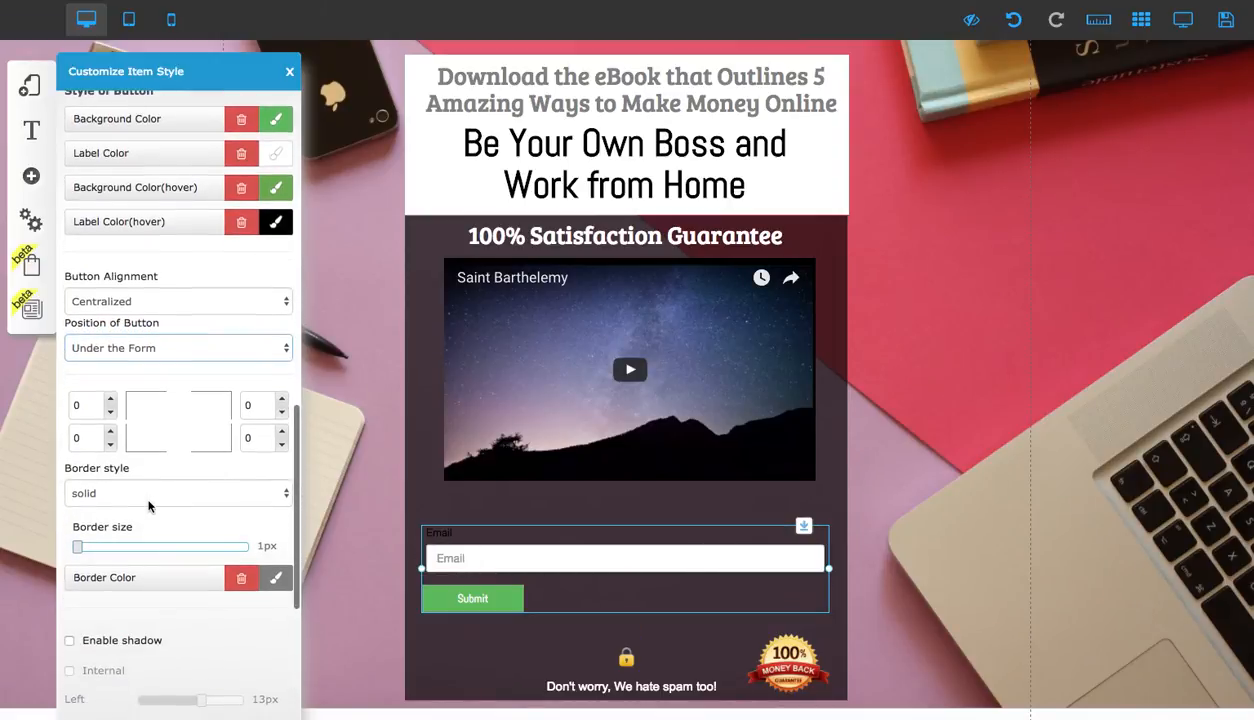
pyautogui.scroll(-2, 148, 479)
pyautogui.click(171, 373)
pyautogui.click(168, 356)
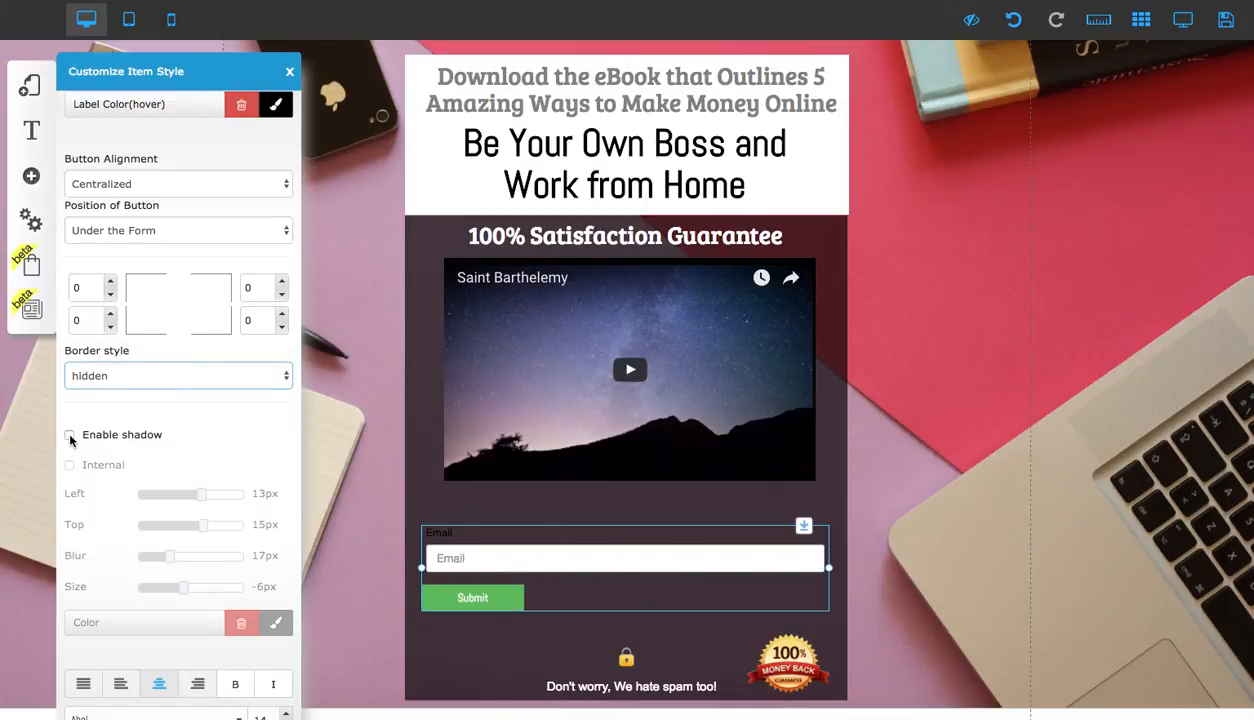
# Set the form's button alignment to Left
pyautogui.click(127, 376)
pyautogui.click(138, 184)
pyautogui.click(136, 184)
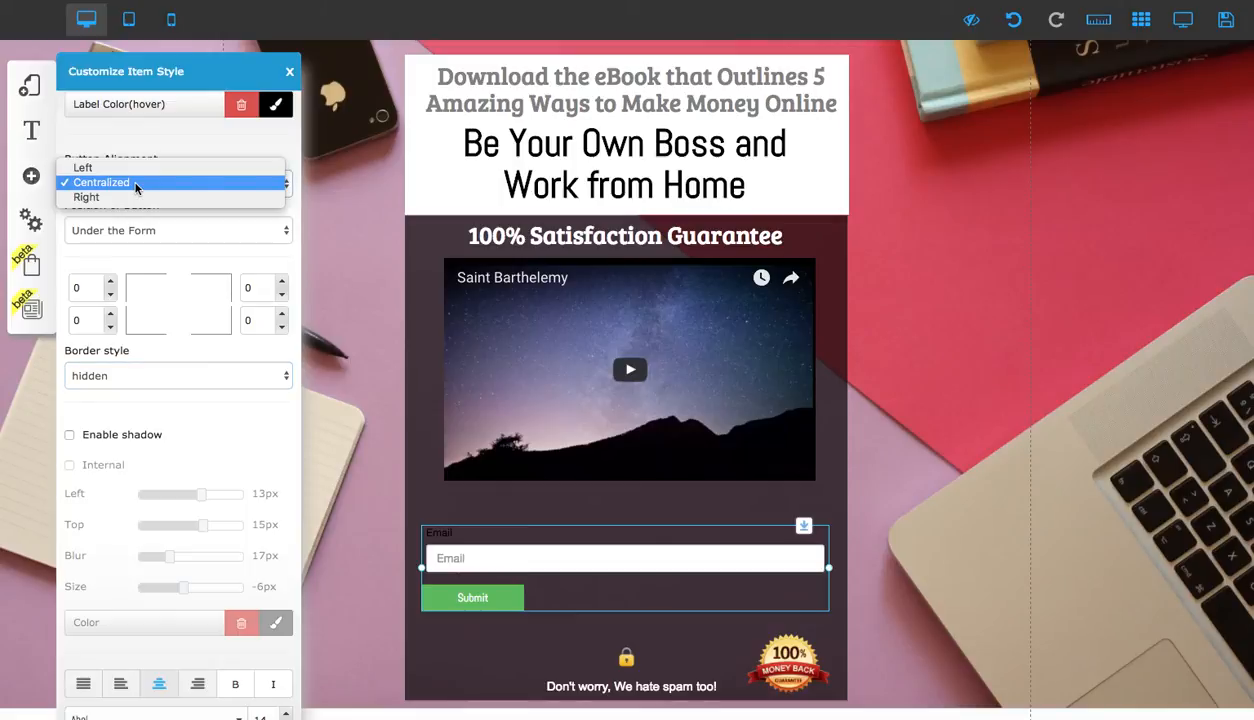
pyautogui.click(133, 176)
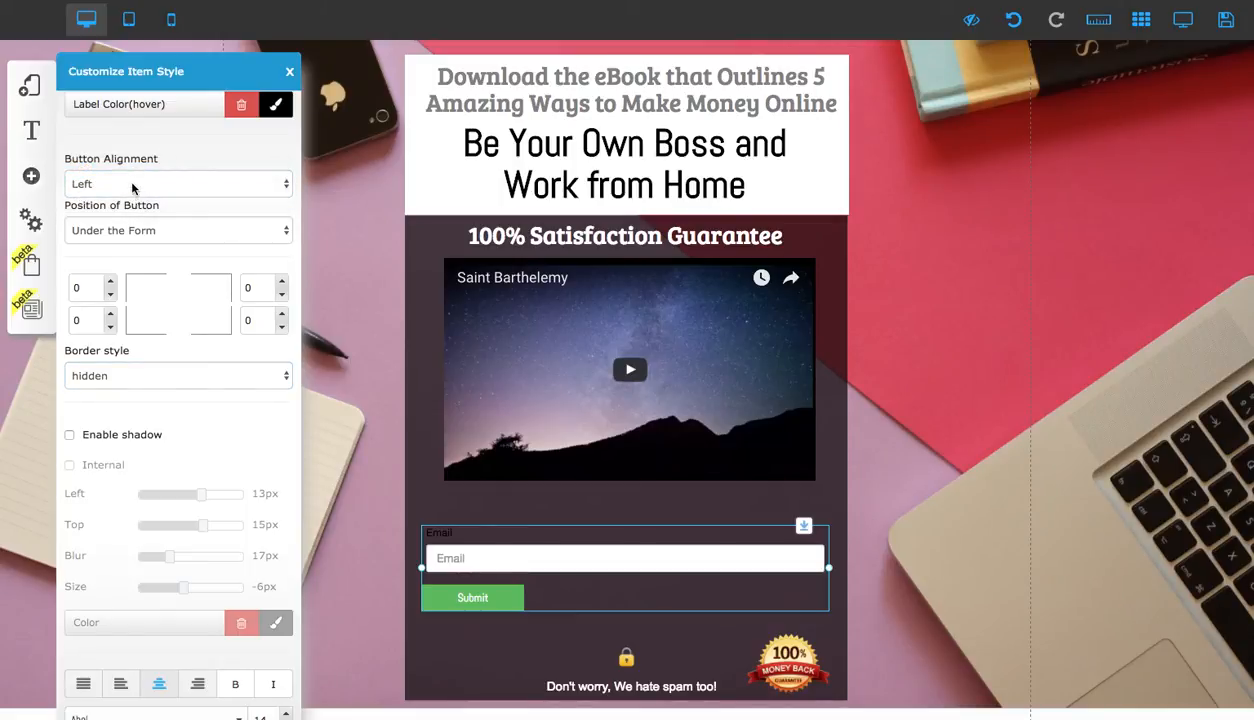
# Set the form's button alignment to Centralized and widen the button to 80% size
pyautogui.click(127, 188)
pyautogui.click(126, 199)
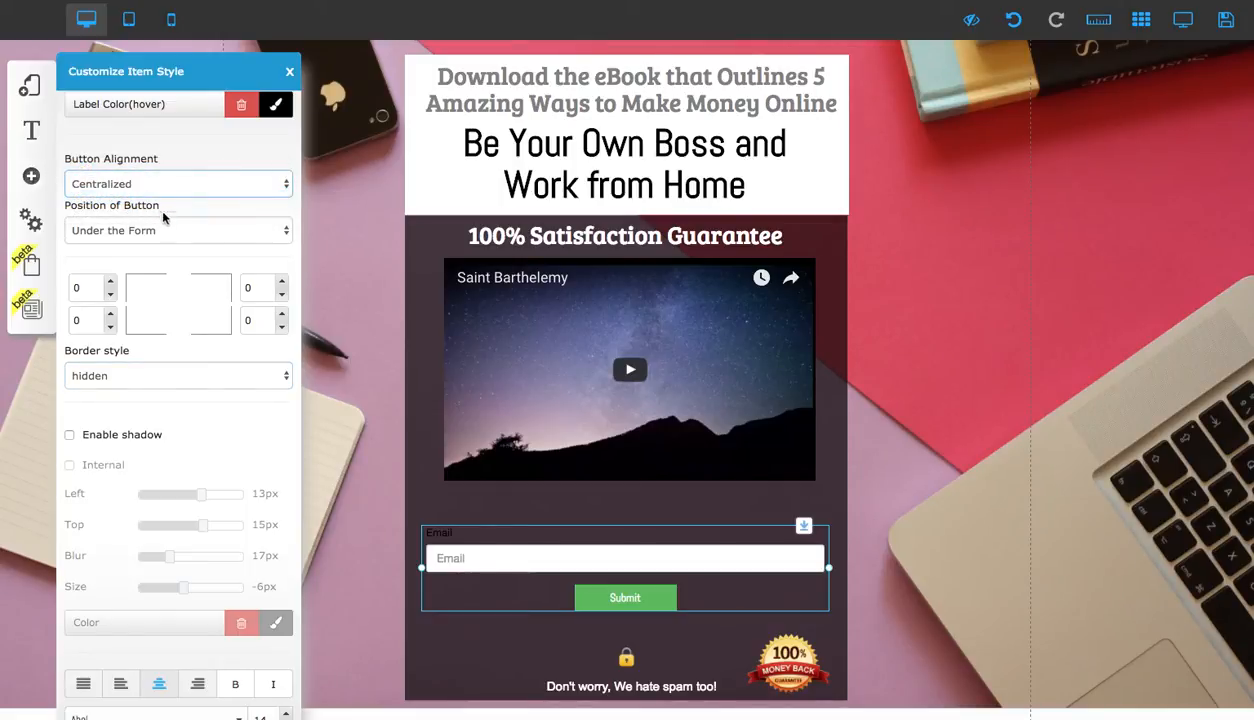
pyautogui.scroll(-5, 160, 272)
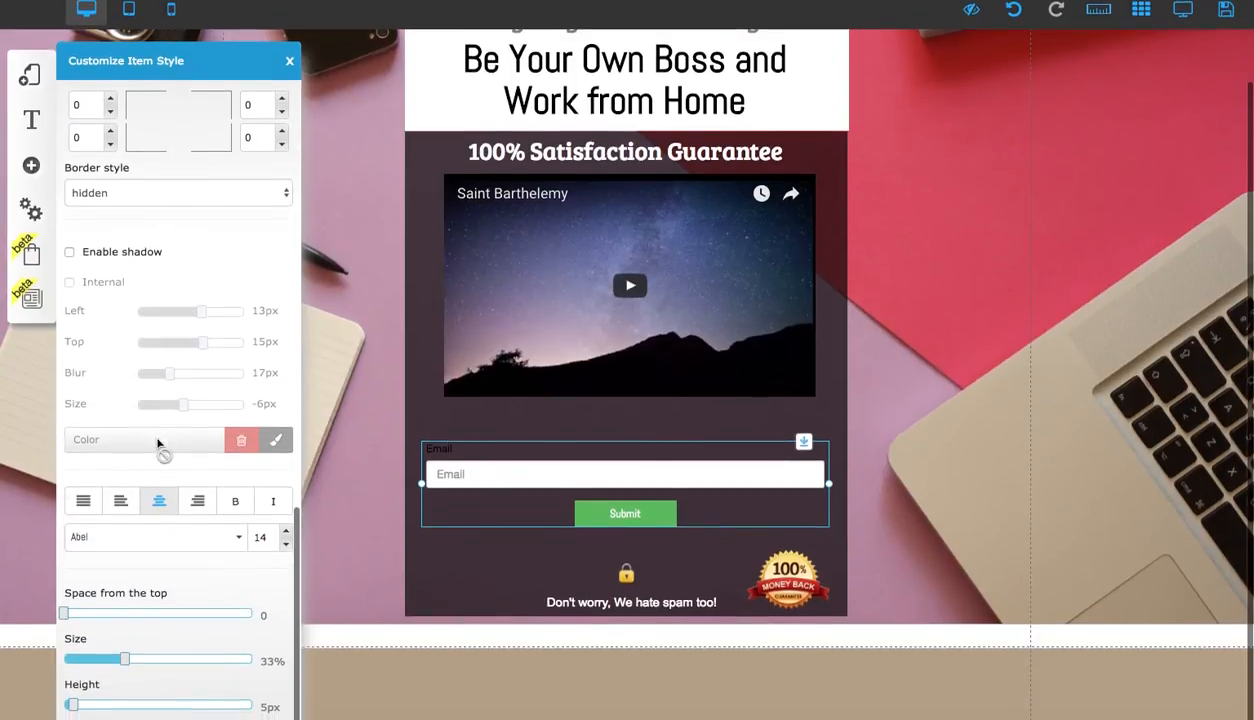
pyautogui.moveTo(129, 671); pyautogui.dragTo(214, 671)
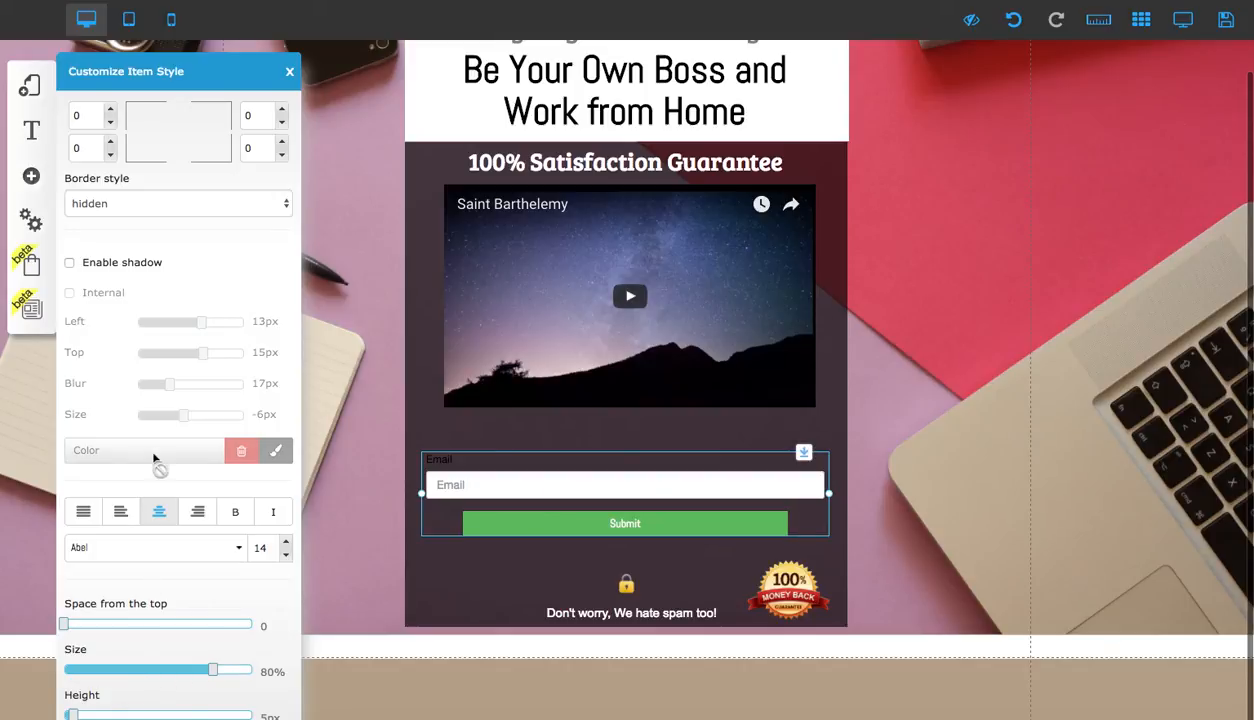
# Round the button's corners by setting all four corner radii to 30, then close the style panel
pyautogui.scroll(5, 157, 470)
pyautogui.scroll(-2, 160, 448)
pyautogui.scroll(1, 150, 440)
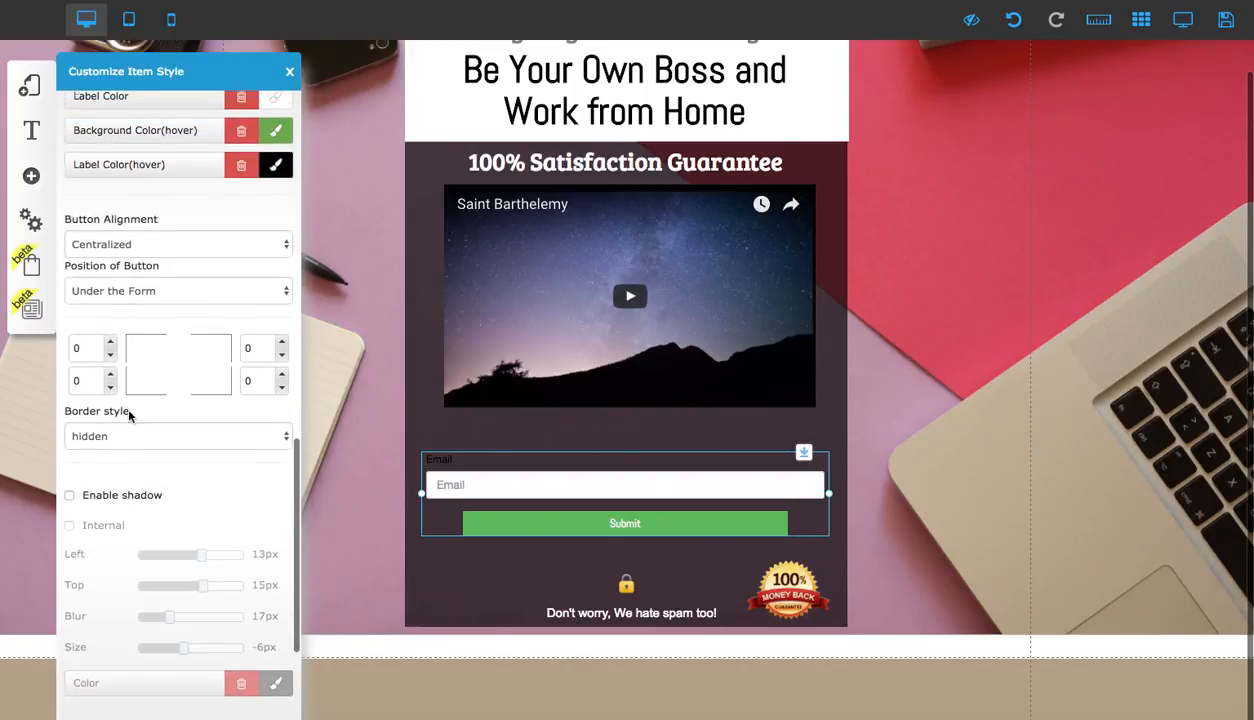
pyautogui.click(89, 353)
pyautogui.press('BackSpace')
pyautogui.write('30')
pyautogui.press('Tab')
pyautogui.write('30')
pyautogui.press('Tab')
pyautogui.write('30')
pyautogui.press('Tab')
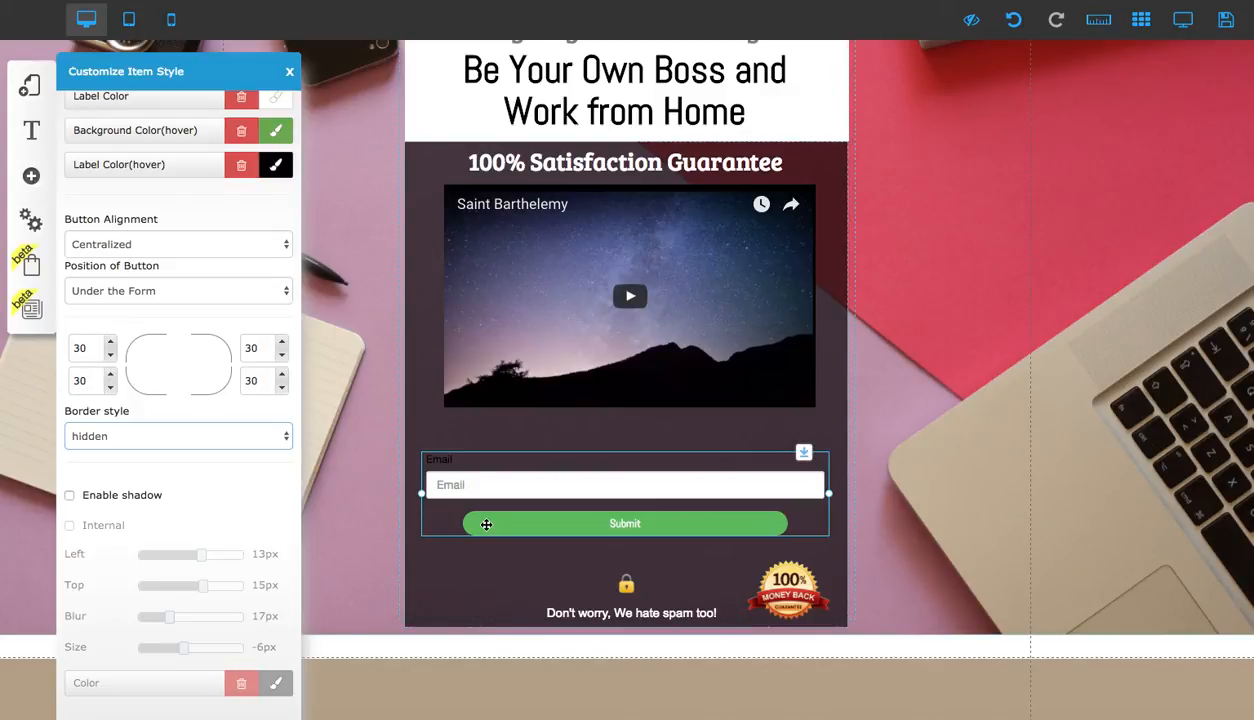
pyautogui.scroll(3, 181, 289)
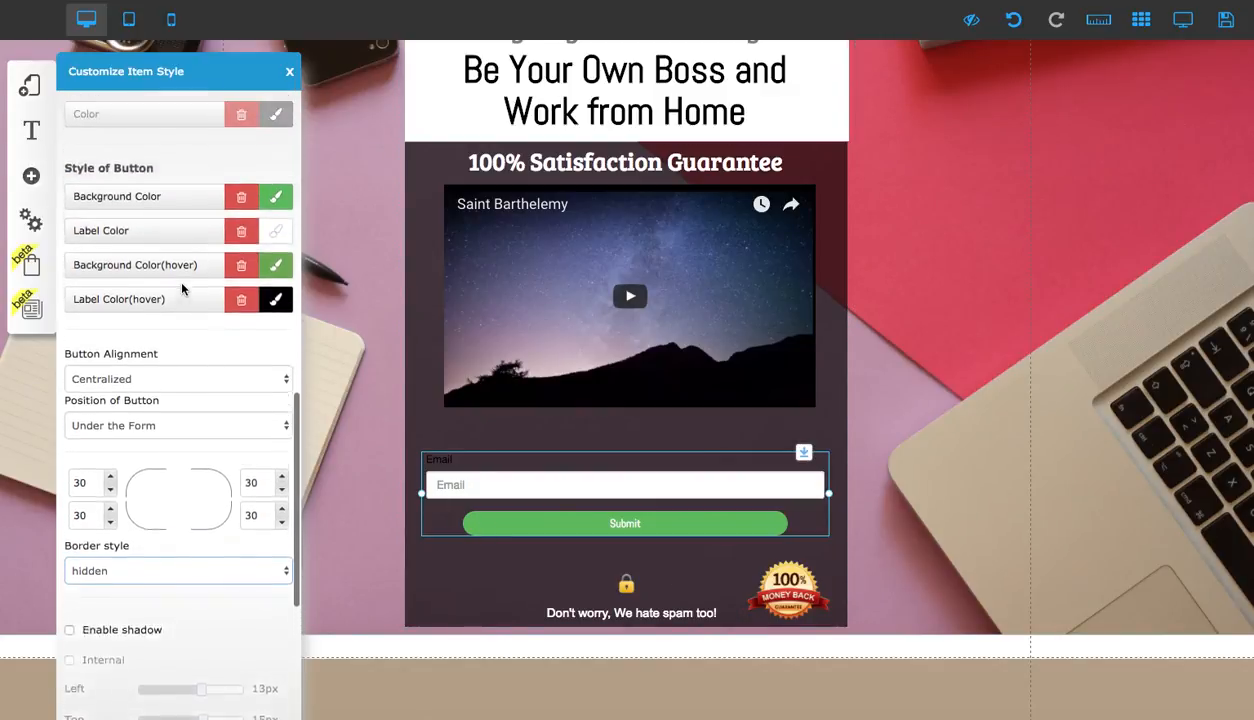
pyautogui.scroll(-4, 181, 289)
pyautogui.scroll(-3, 181, 289)
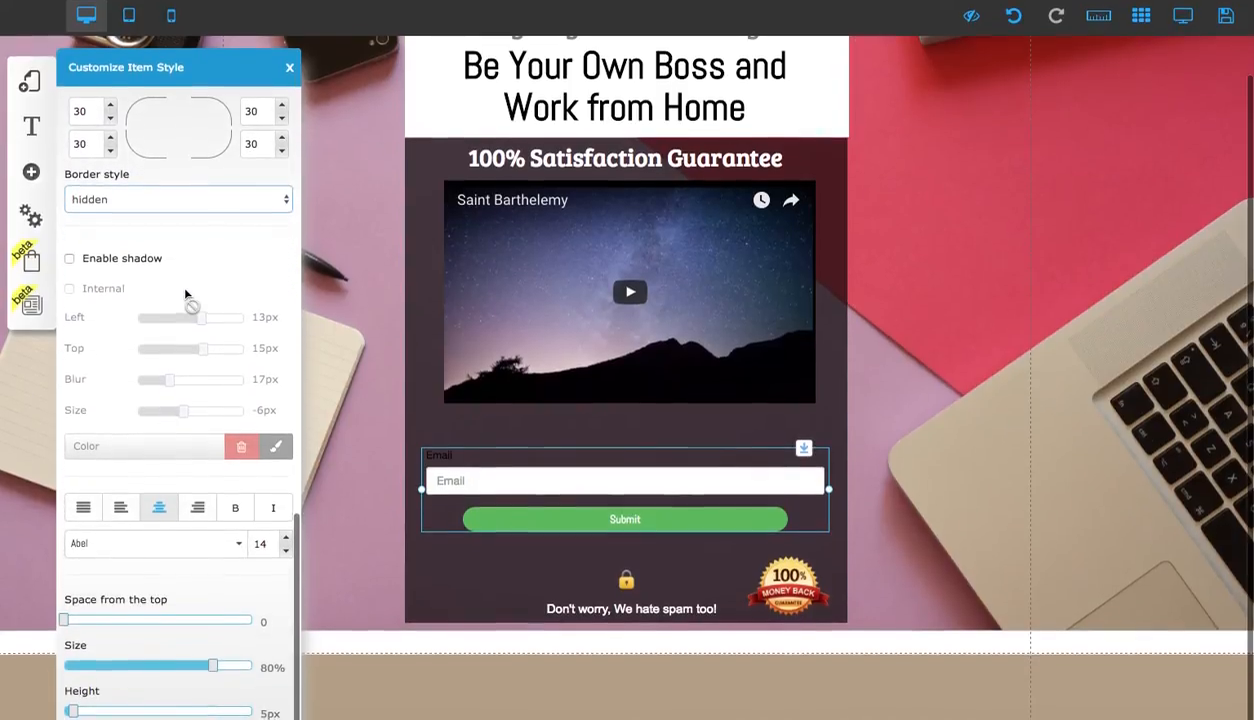
pyautogui.click(289, 72)
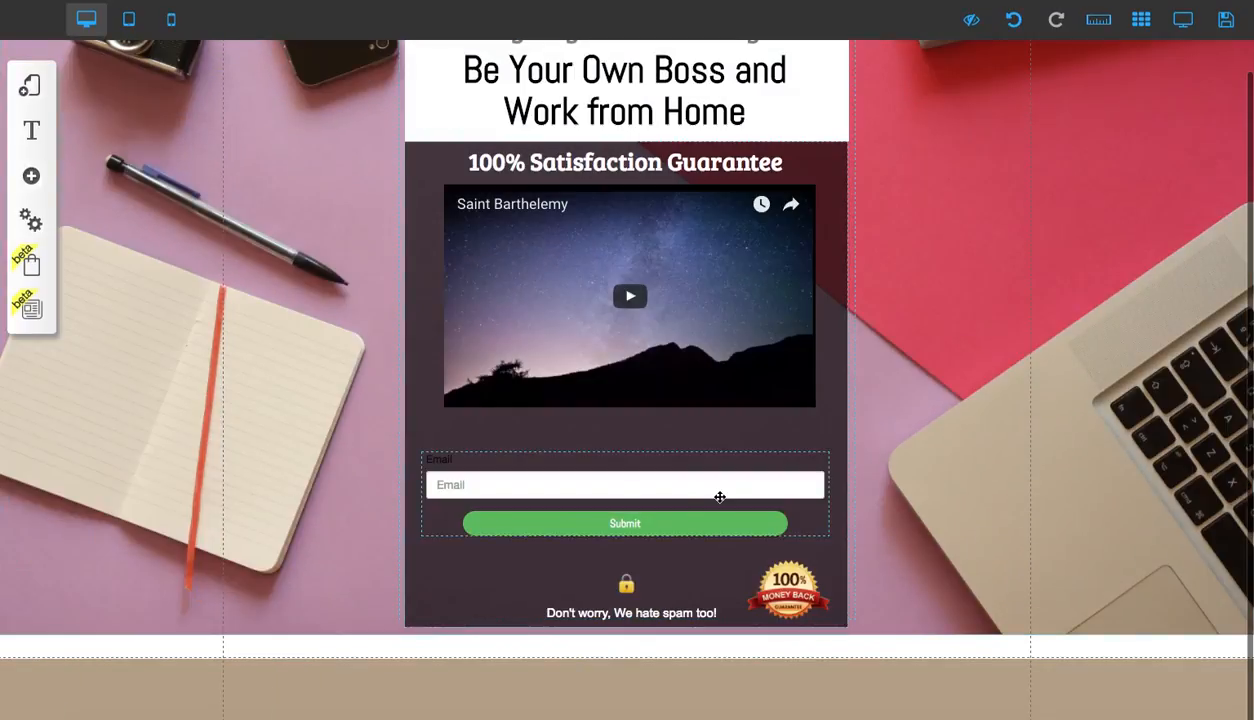
# Move the email form slightly upward under the video and open the page preview
pyautogui.moveTo(734, 486); pyautogui.dragTo(728, 469)
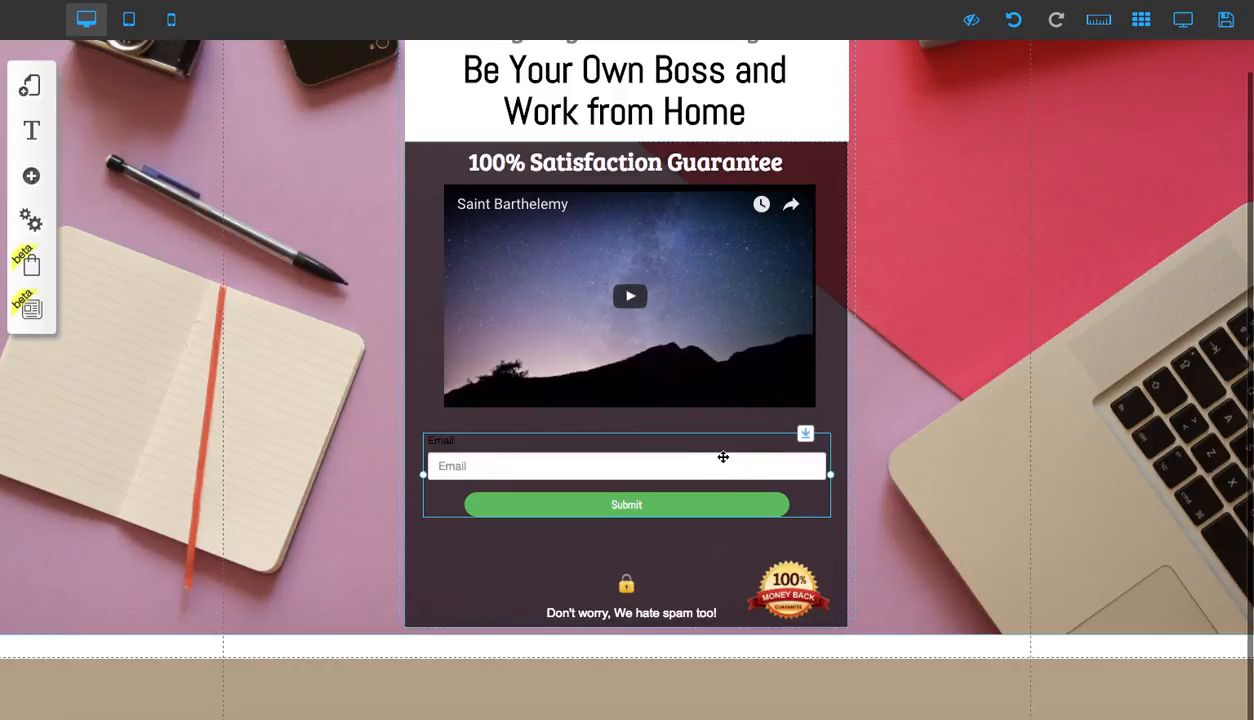
pyautogui.click(1183, 19)
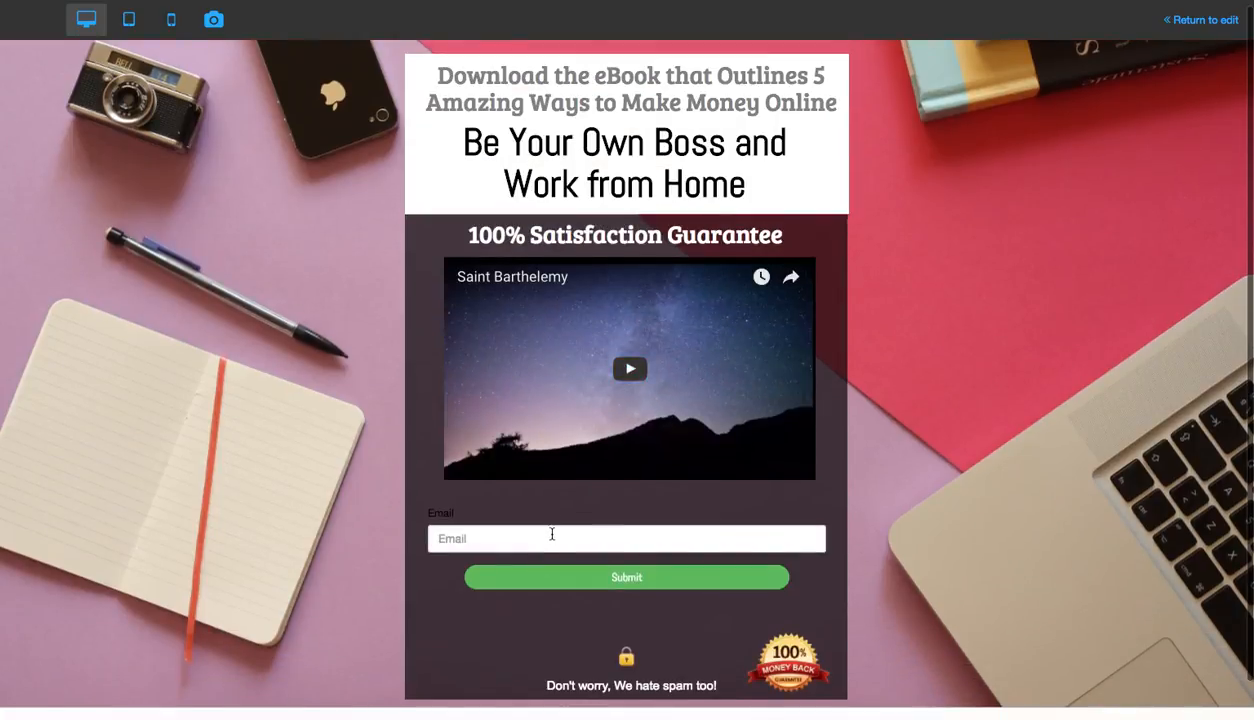
# Enter an e-mail address in the preview's Email field and submit the form to test the signup
pyautogui.click(552, 538)
pyautogui.write('deatr')
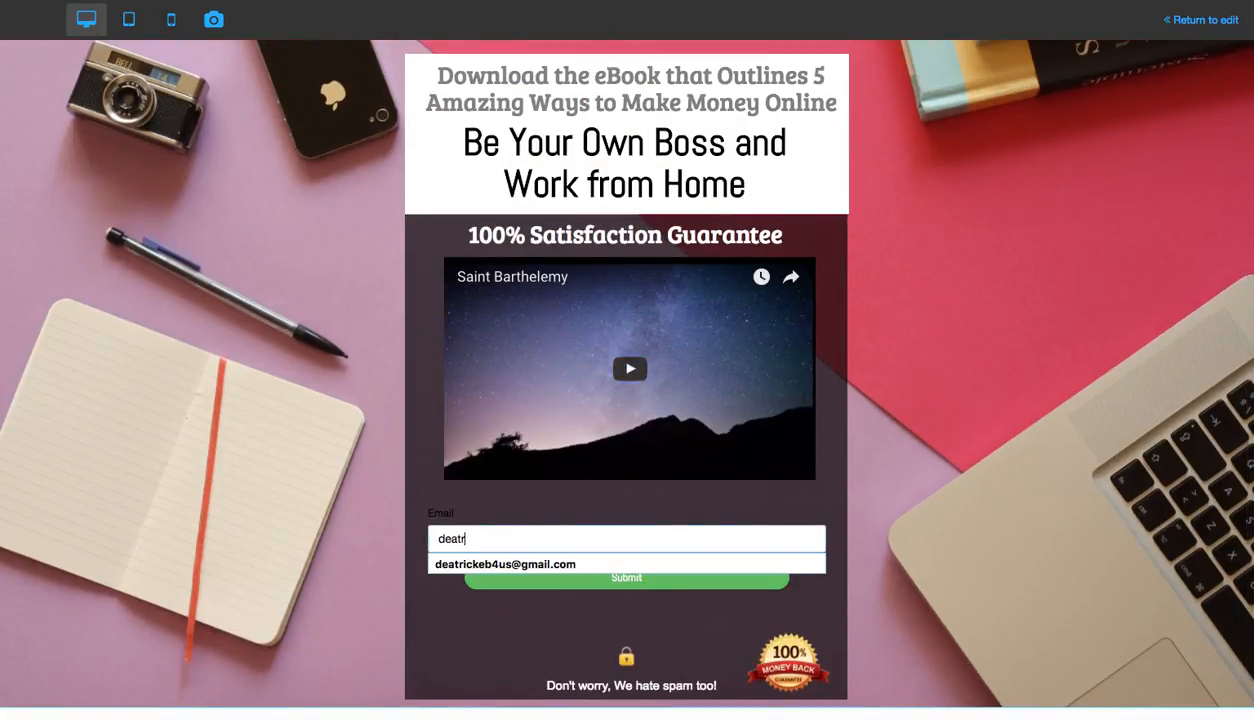
pyautogui.write('i')
pyautogui.press('Down')
pyautogui.press('Return')
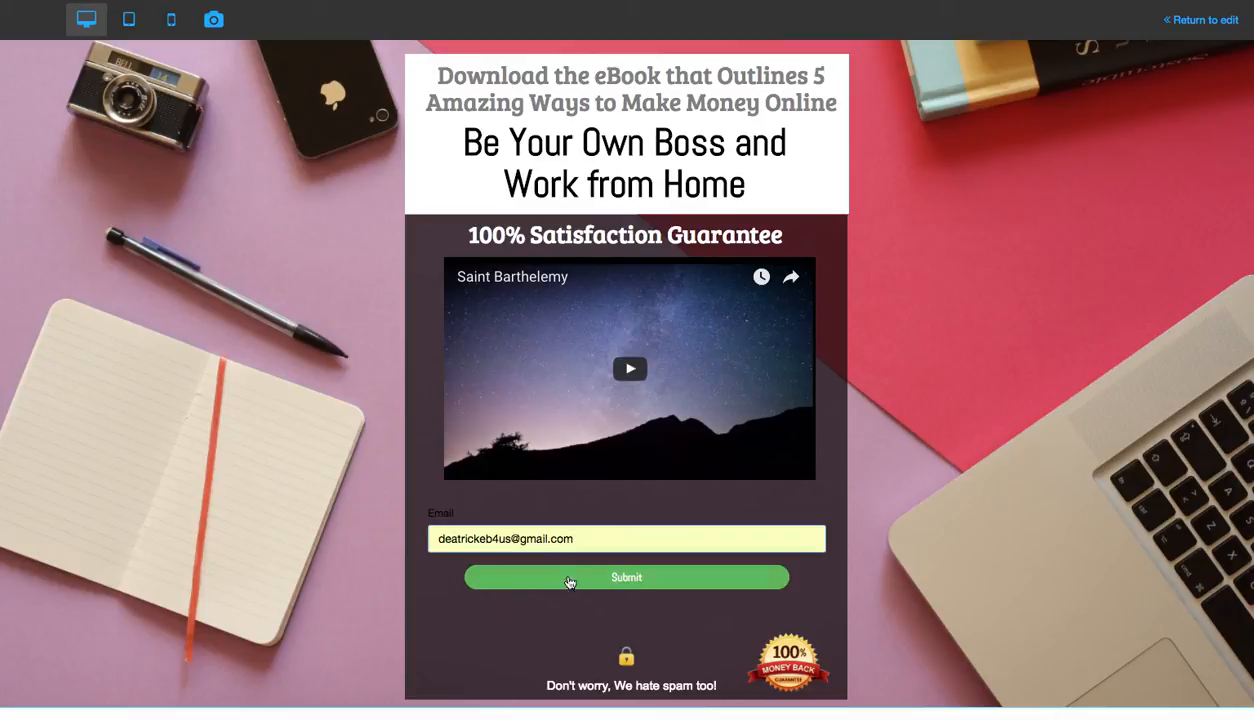
pyautogui.click(619, 578)
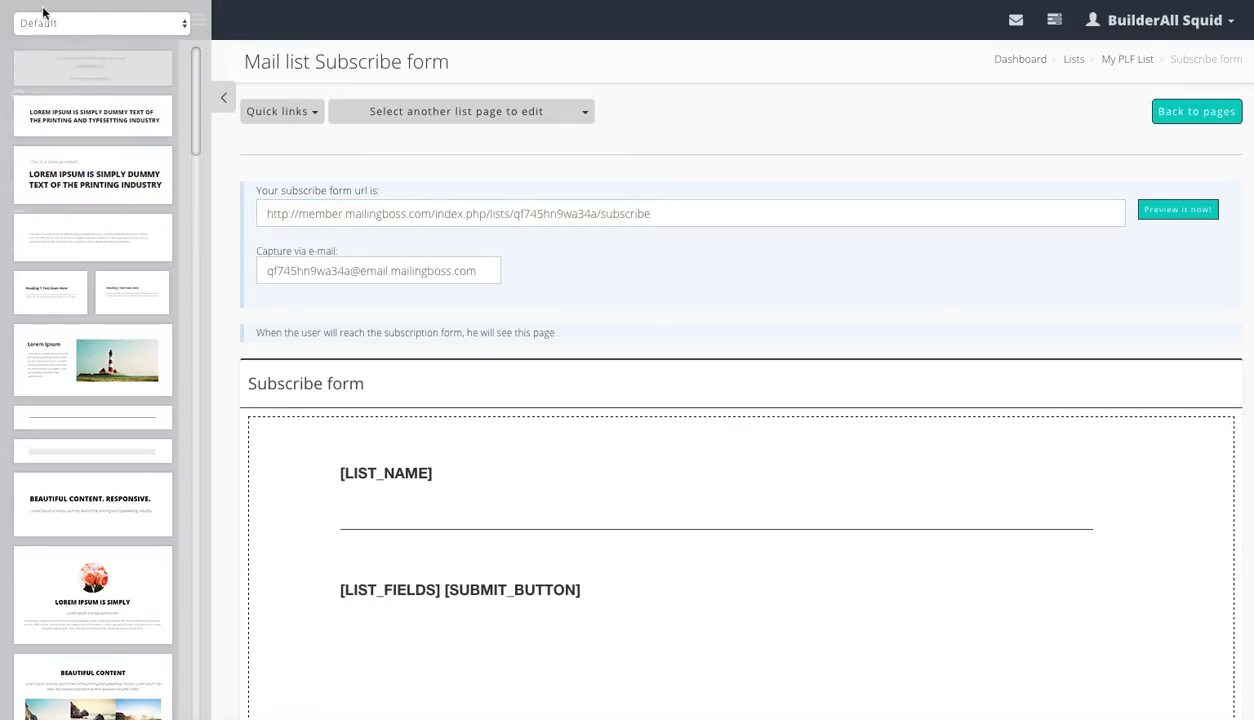
# Open the E-mail Marketing list's overview from the email marketing Lists page
pyautogui.click(224, 100)
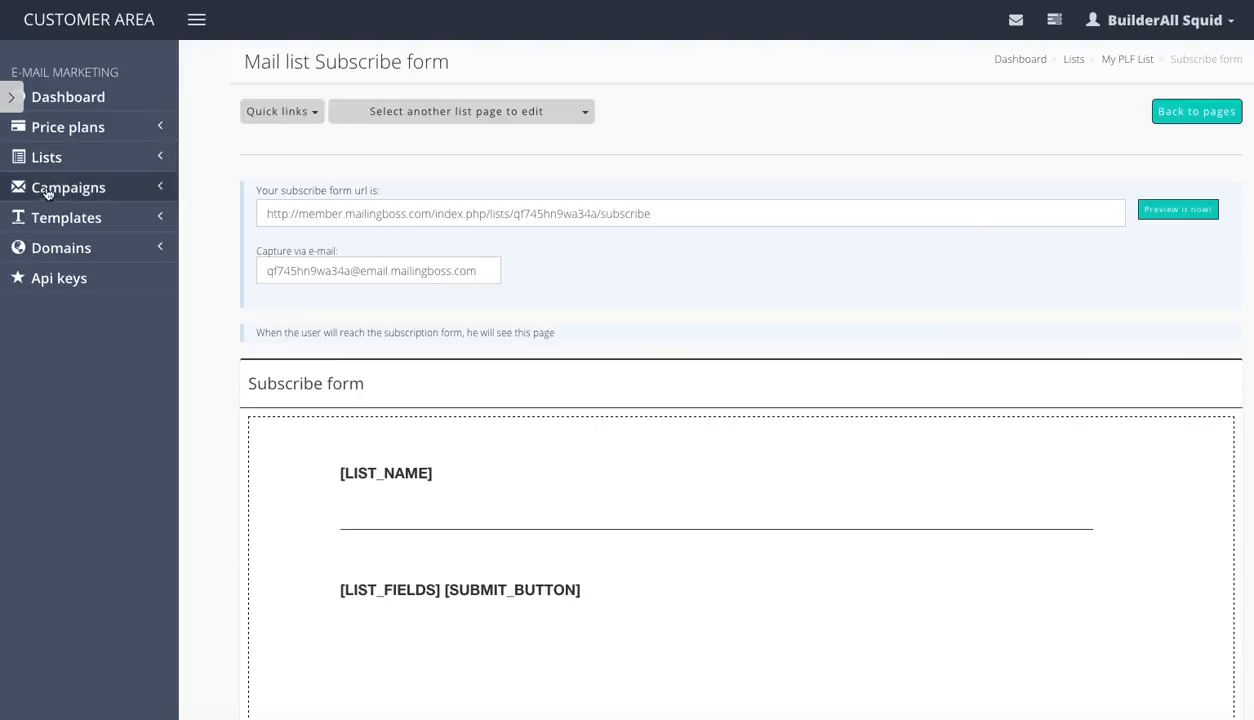
pyautogui.click(56, 159)
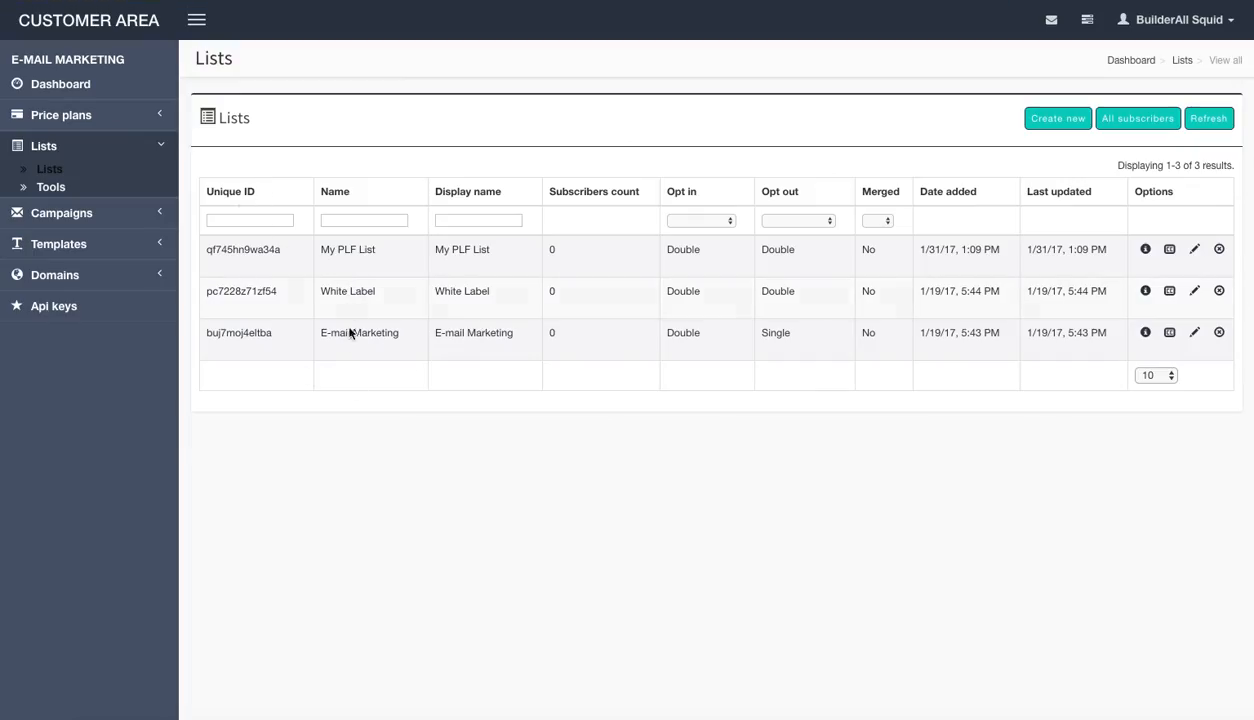
pyautogui.click(345, 332)
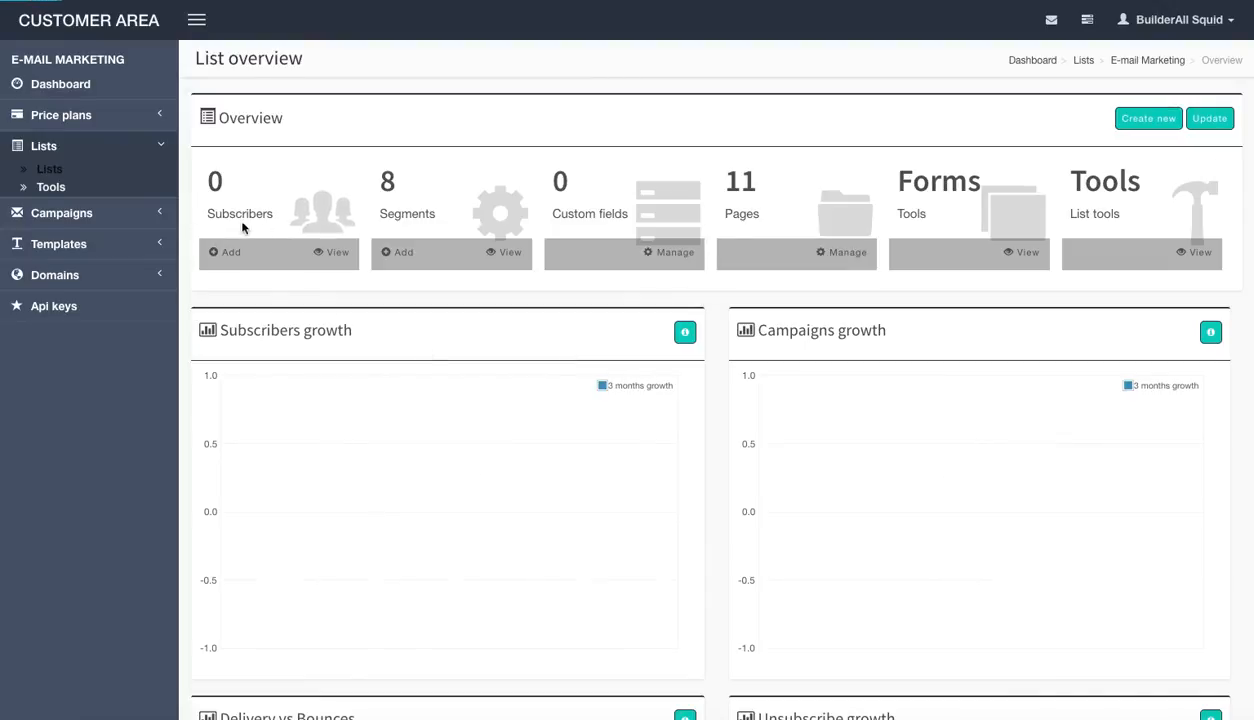